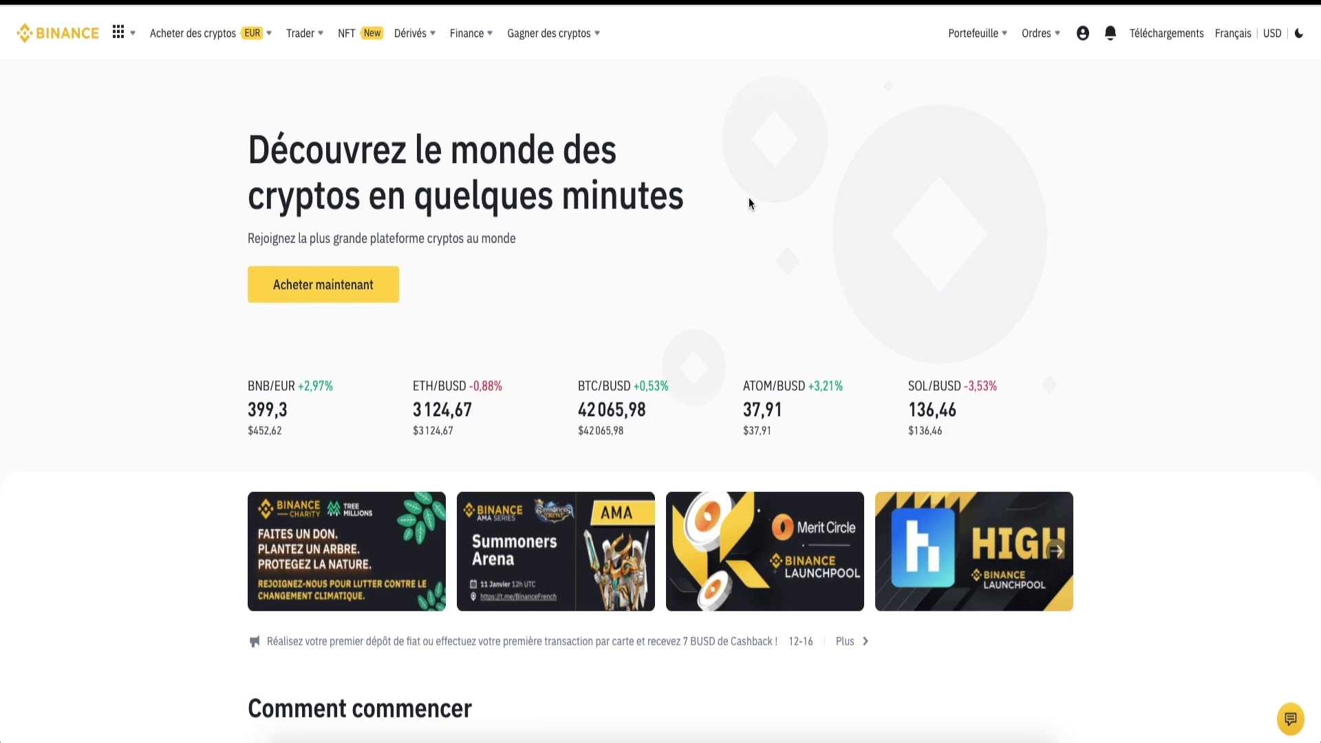
scroll(750, 203, down, 2)
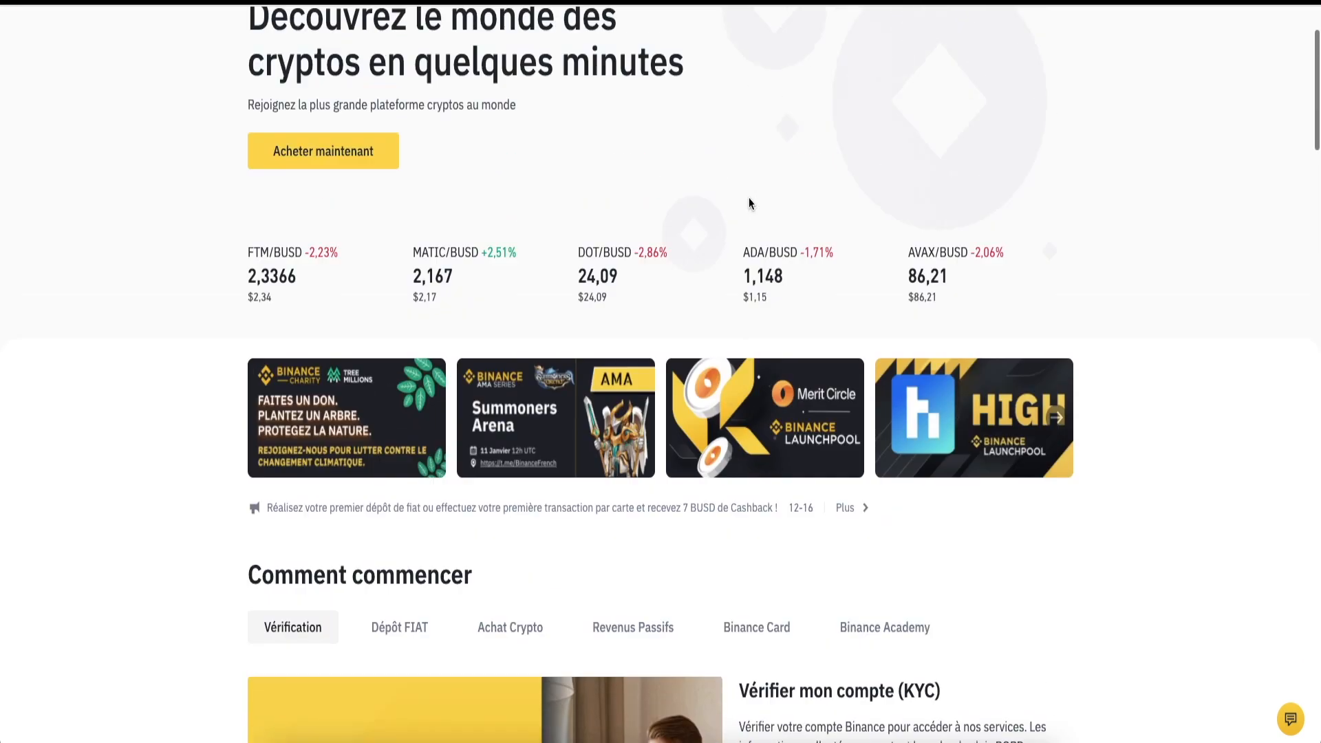
scroll(750, 203, up, 2)
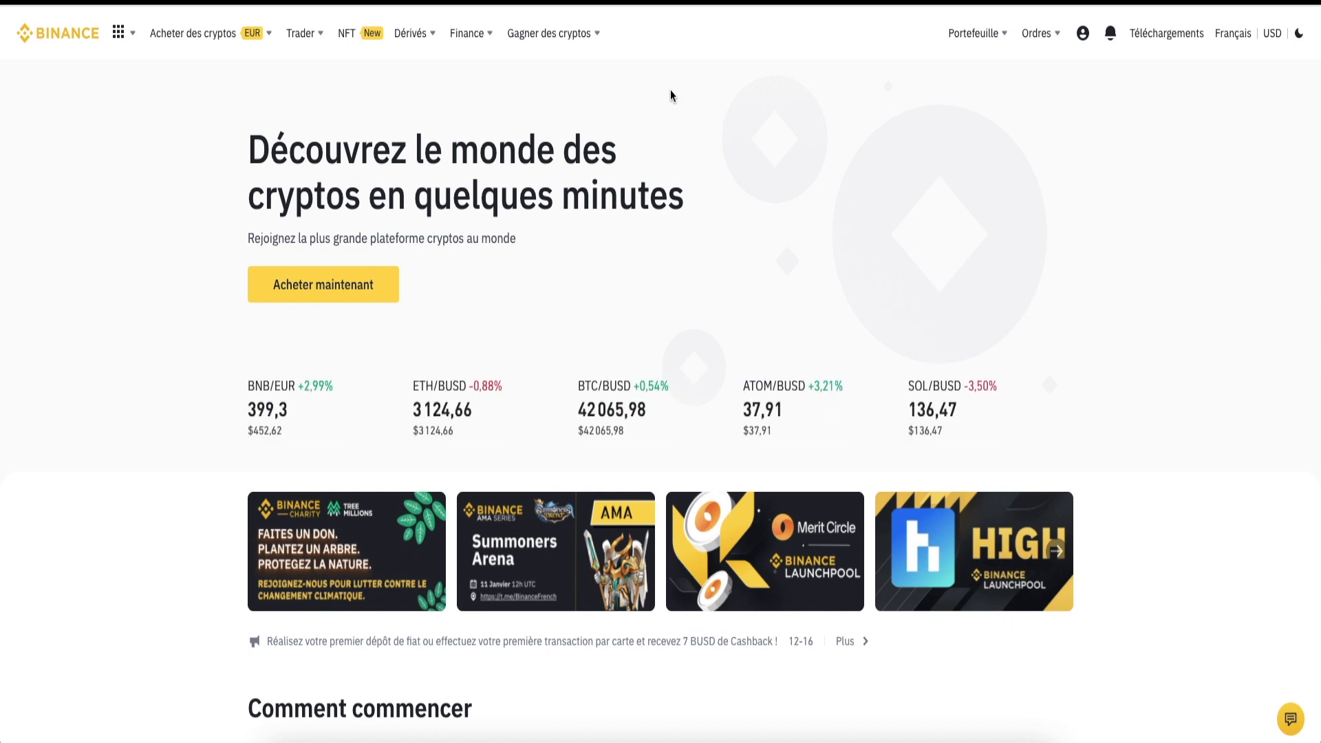
mouse_move(587, 46)
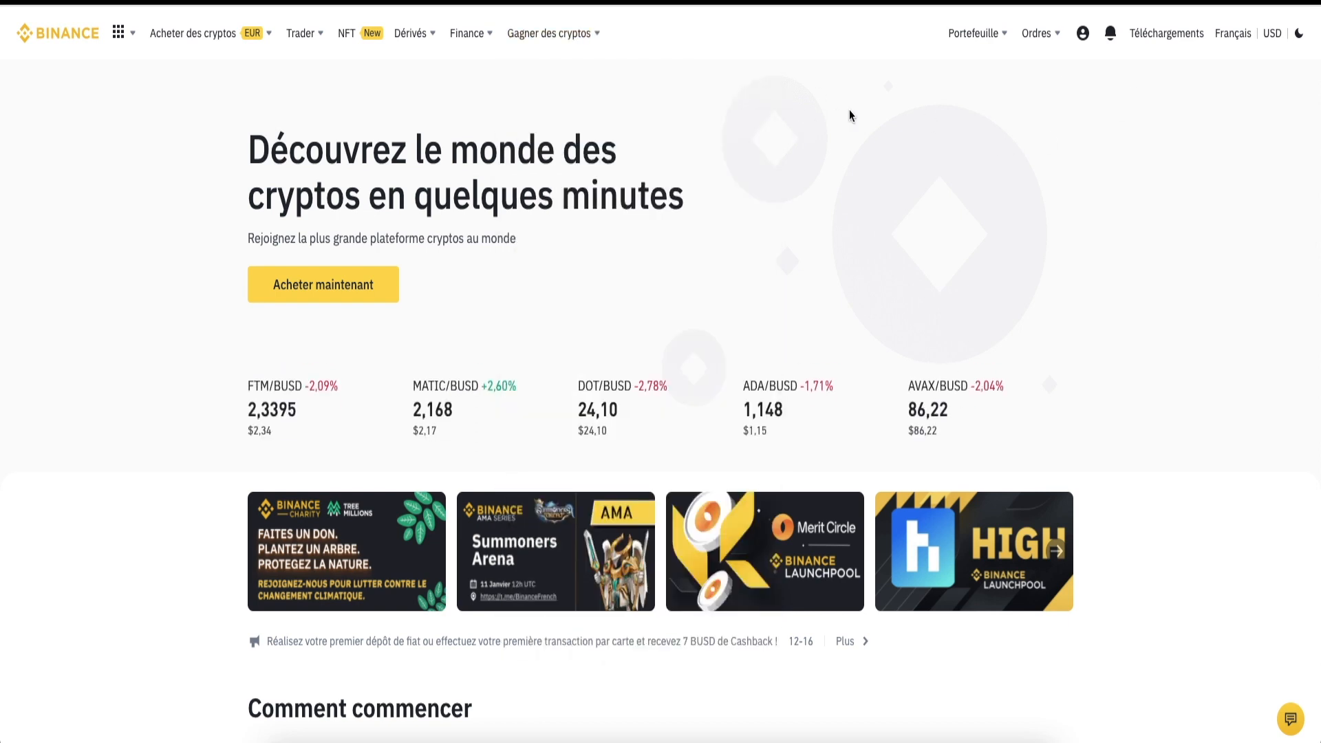
mouse_move(543, 44)
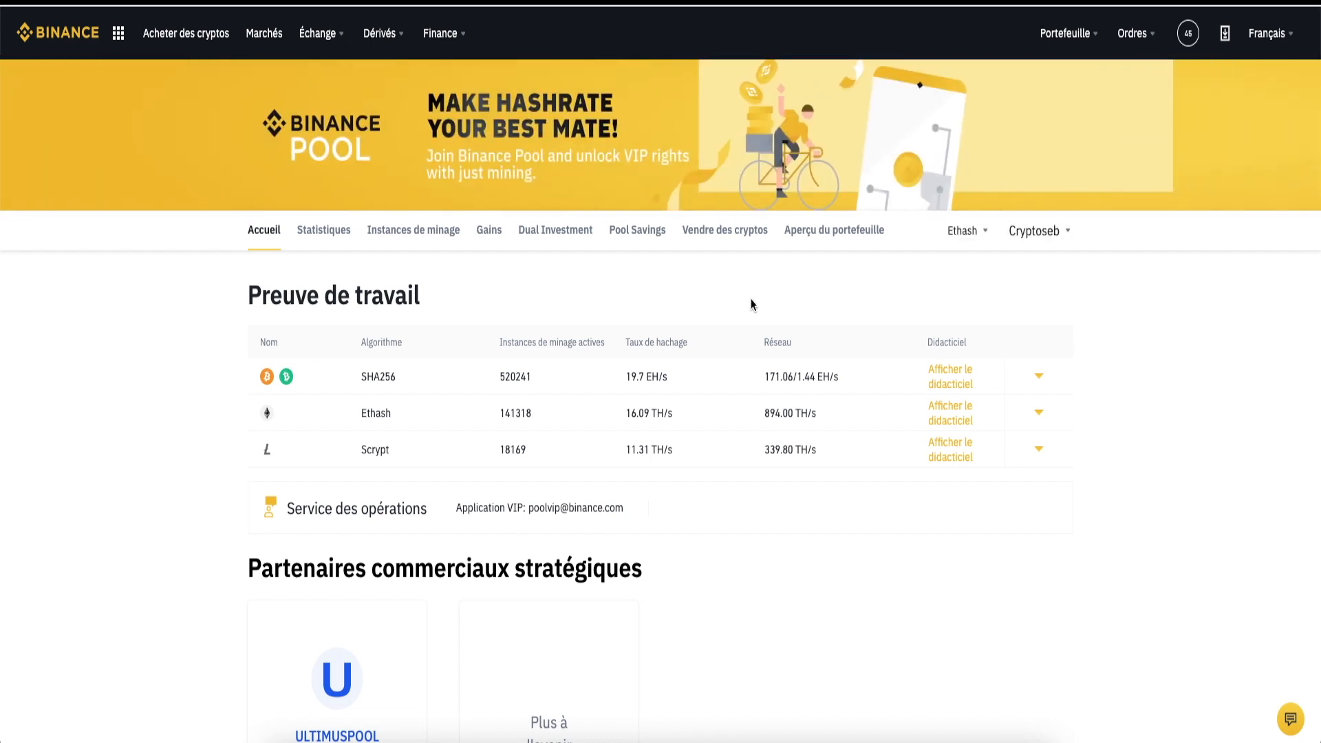
Step: Expand the Ethash details in the proof-of-work list and calculate the estimated ETH earnings for 100 Mh/s
click(1037, 413)
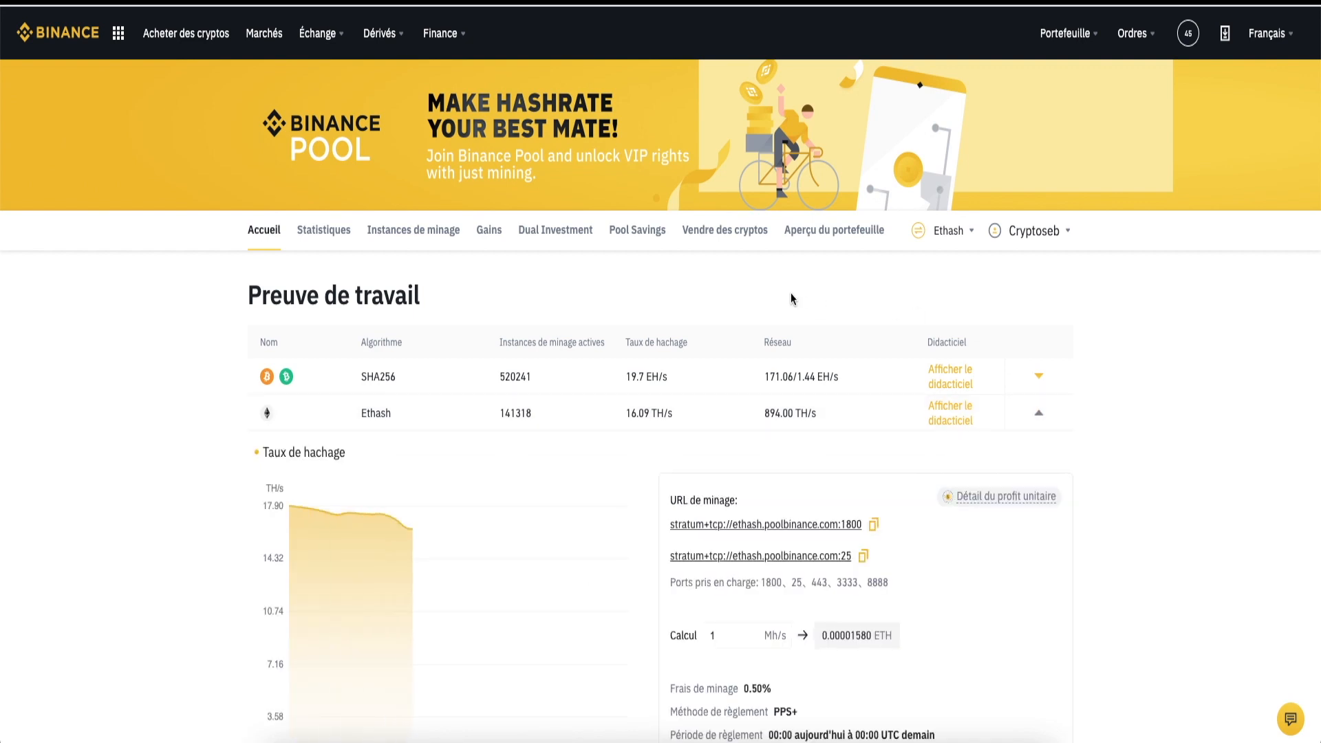
scroll(948, 581, down, 4)
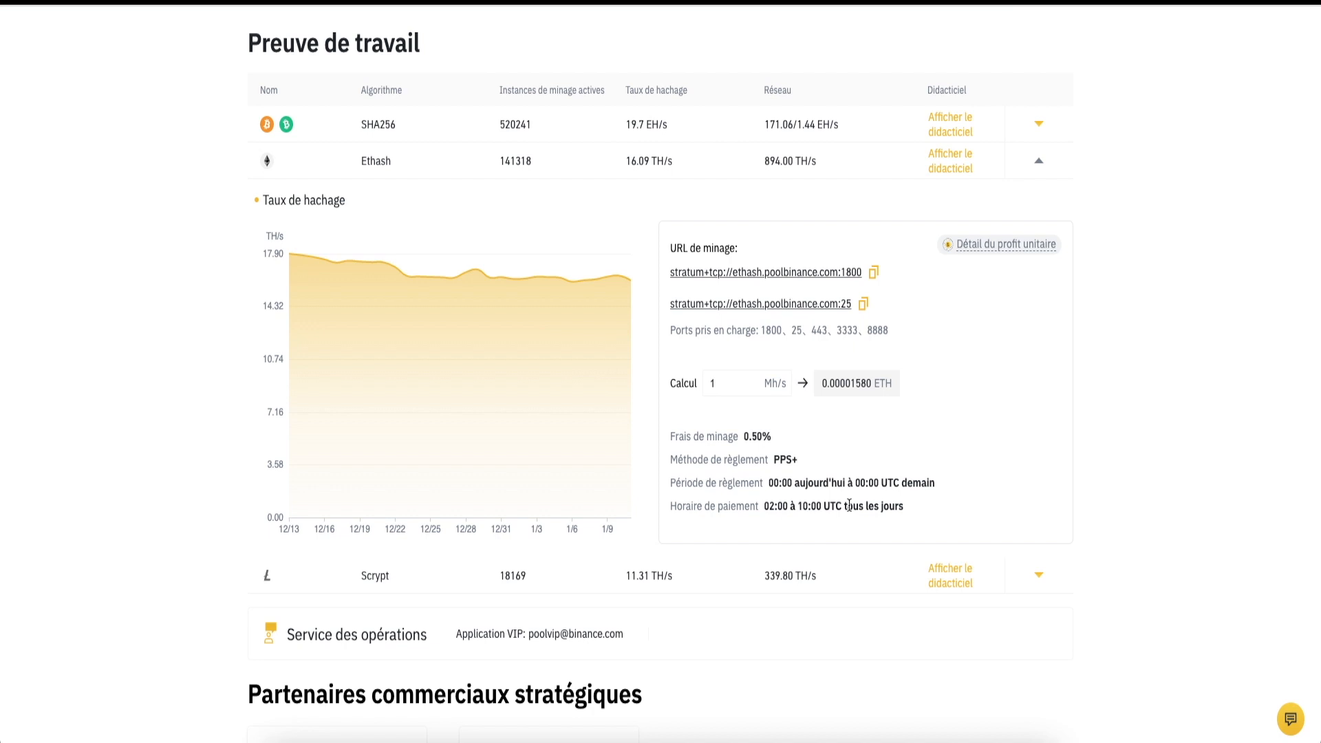
click(719, 384)
key(BackSpace)
text(100)
scroll(853, 426, up, 4)
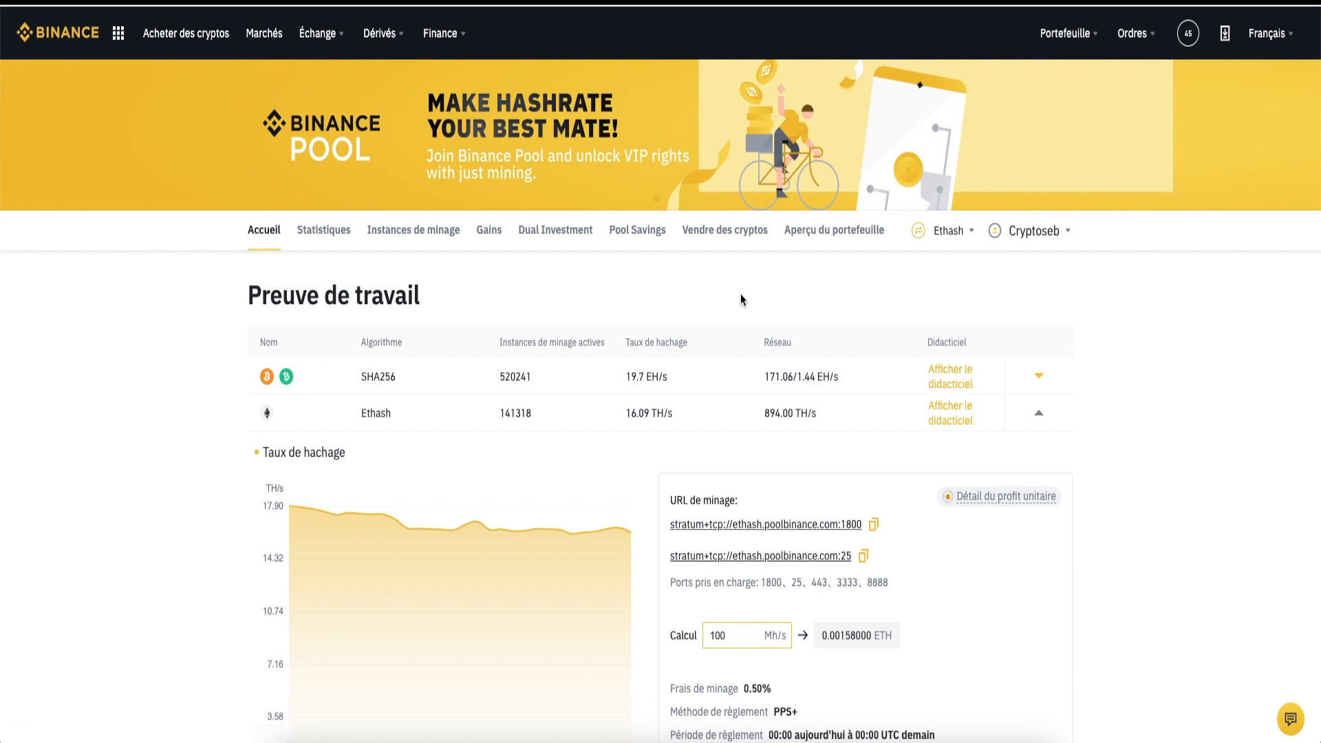
Step: Review the Ethash mining URLs, supported ports, mining fee and payment terms, and look over the remaining sections of the pool page
scroll(742, 300, down, 4)
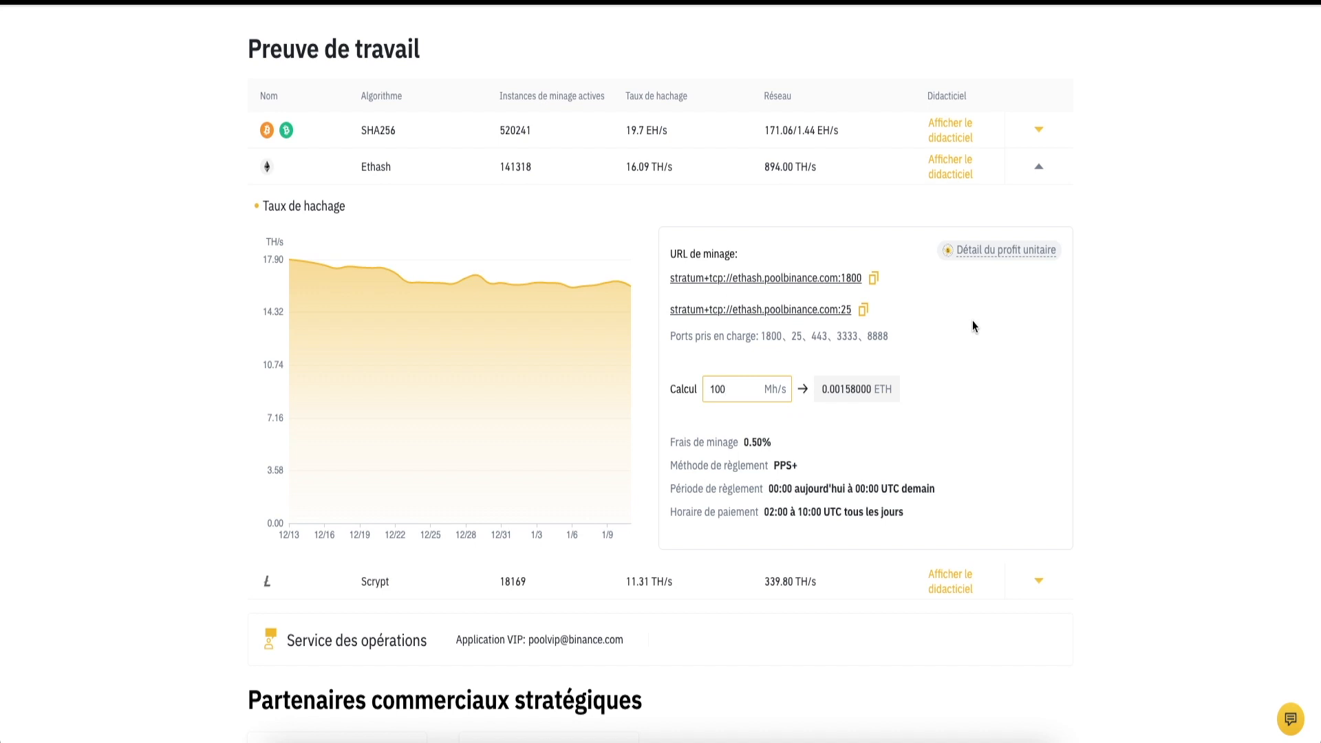
scroll(949, 324, up, 4)
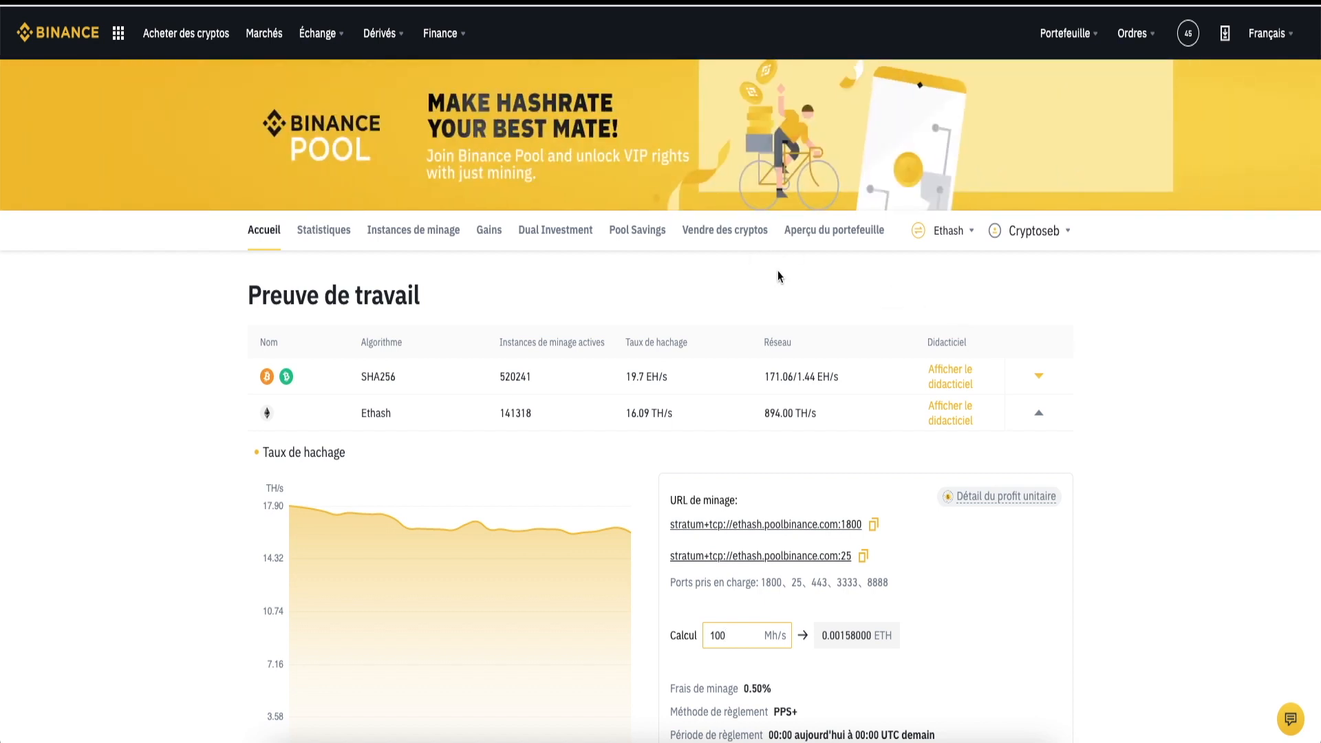
scroll(733, 433, down, 3)
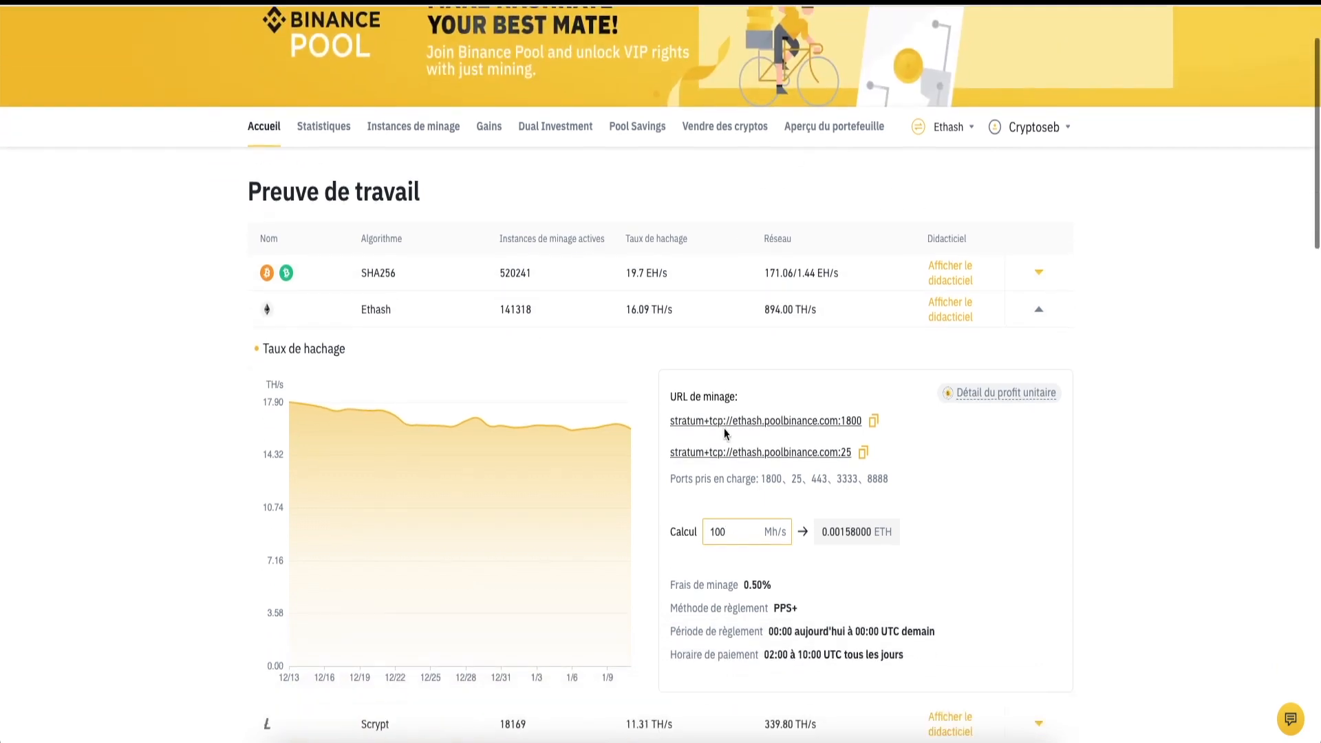
scroll(724, 428, down, 1)
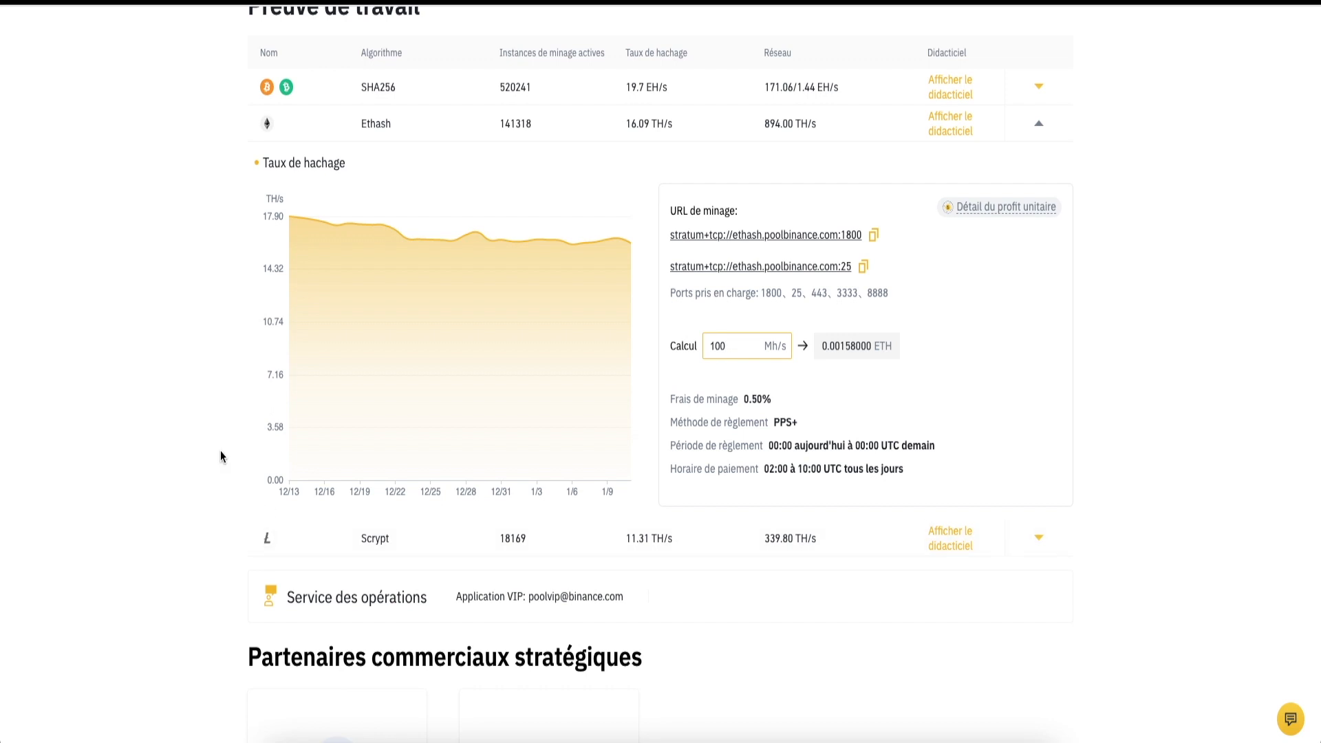
scroll(221, 451, down, 9)
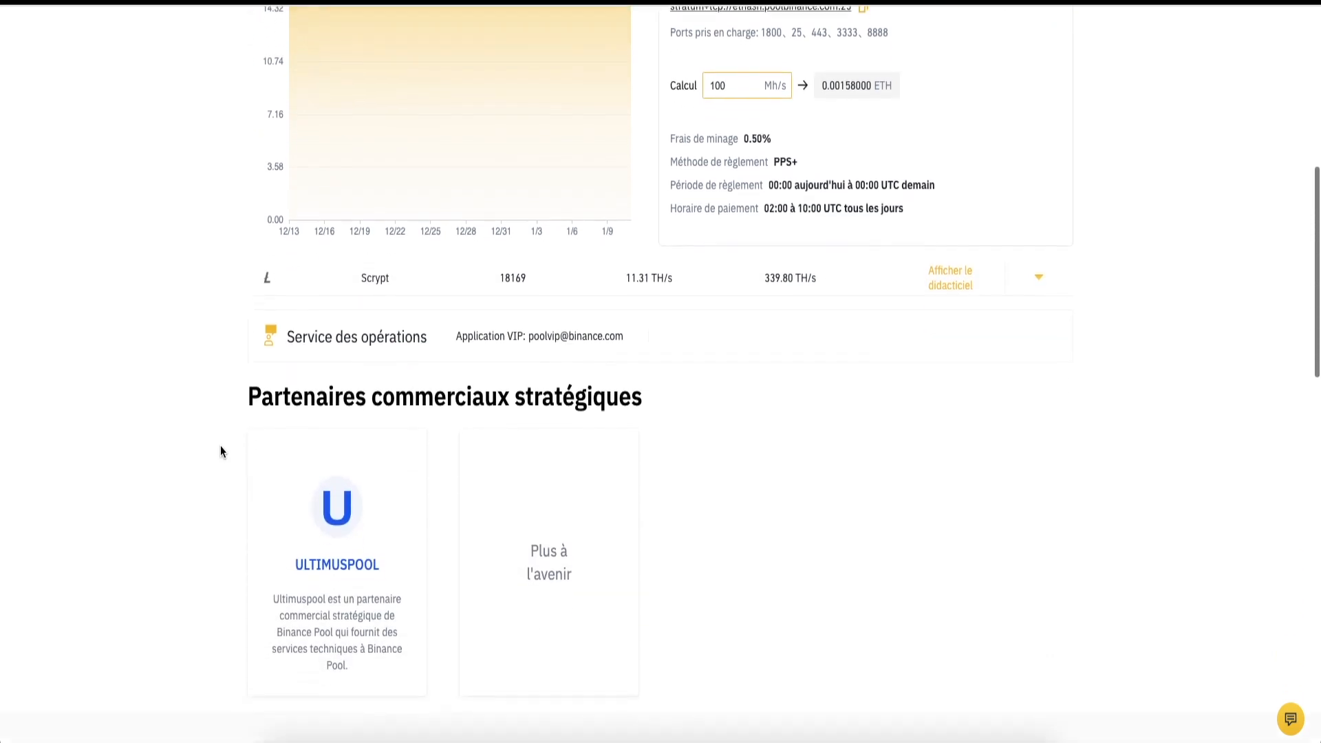
scroll(221, 448, up, 11)
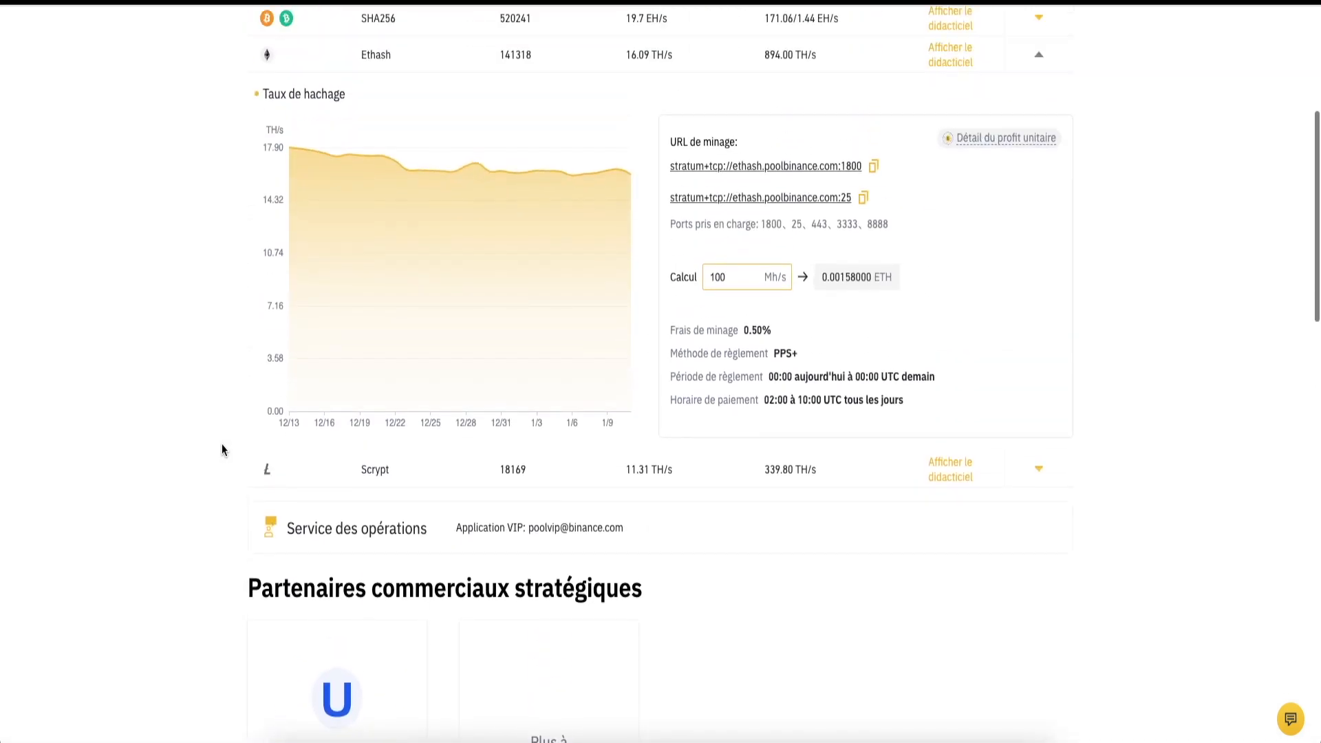
scroll(221, 450, down, 1)
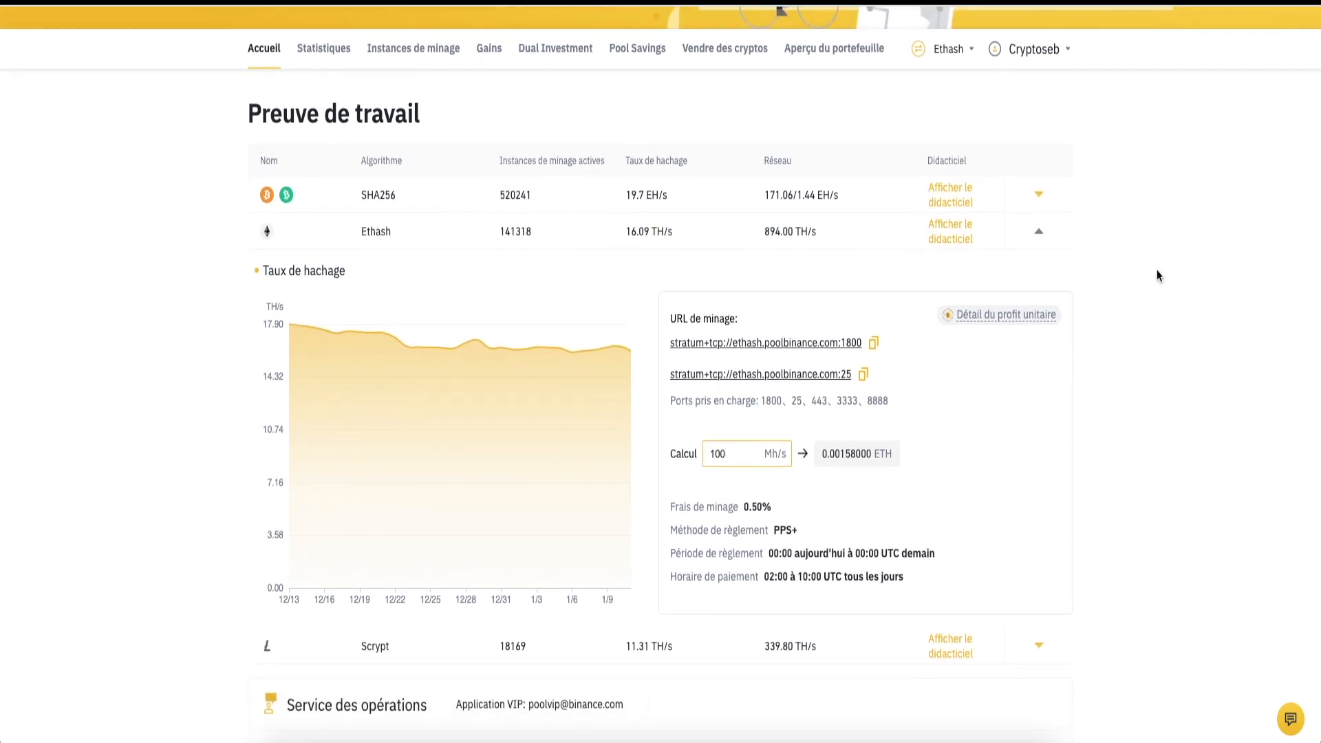
Step: Create a new mining account named LCDM01 with the Ethash algorithm
mouse_move(1067, 60)
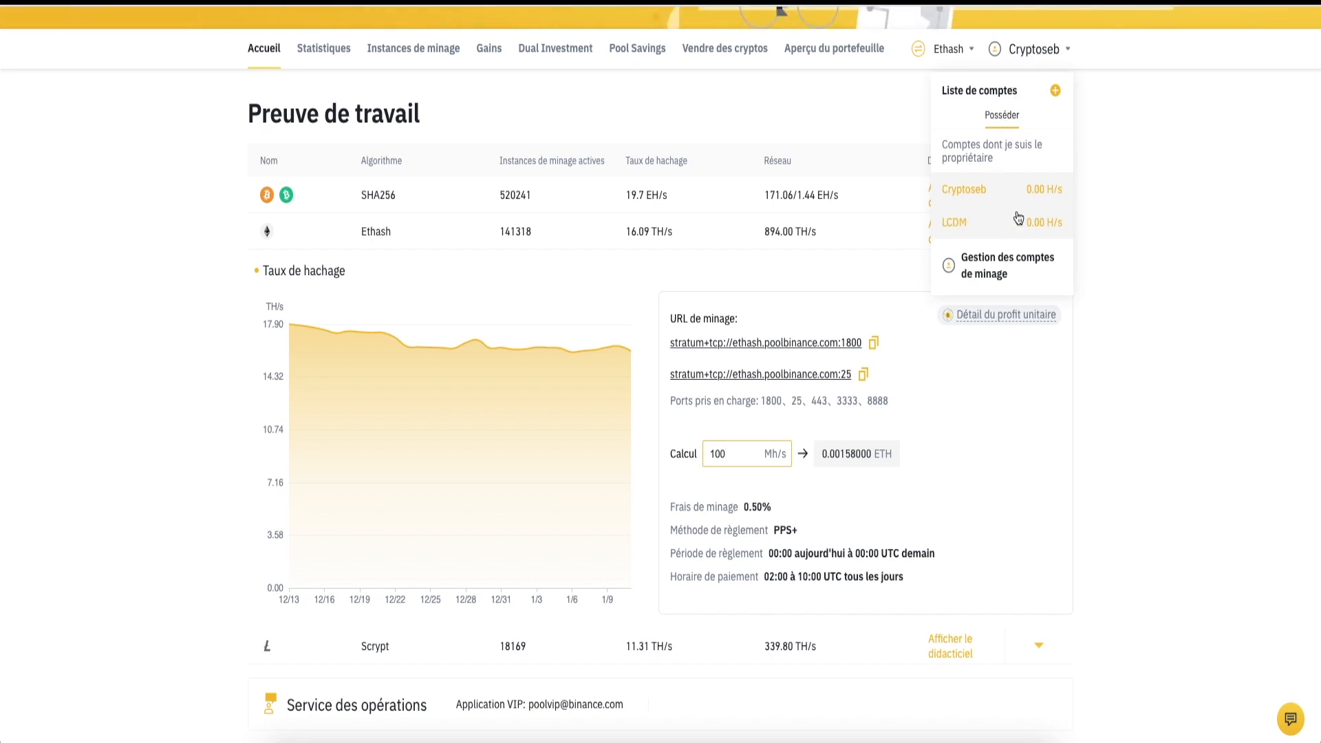
click(1056, 91)
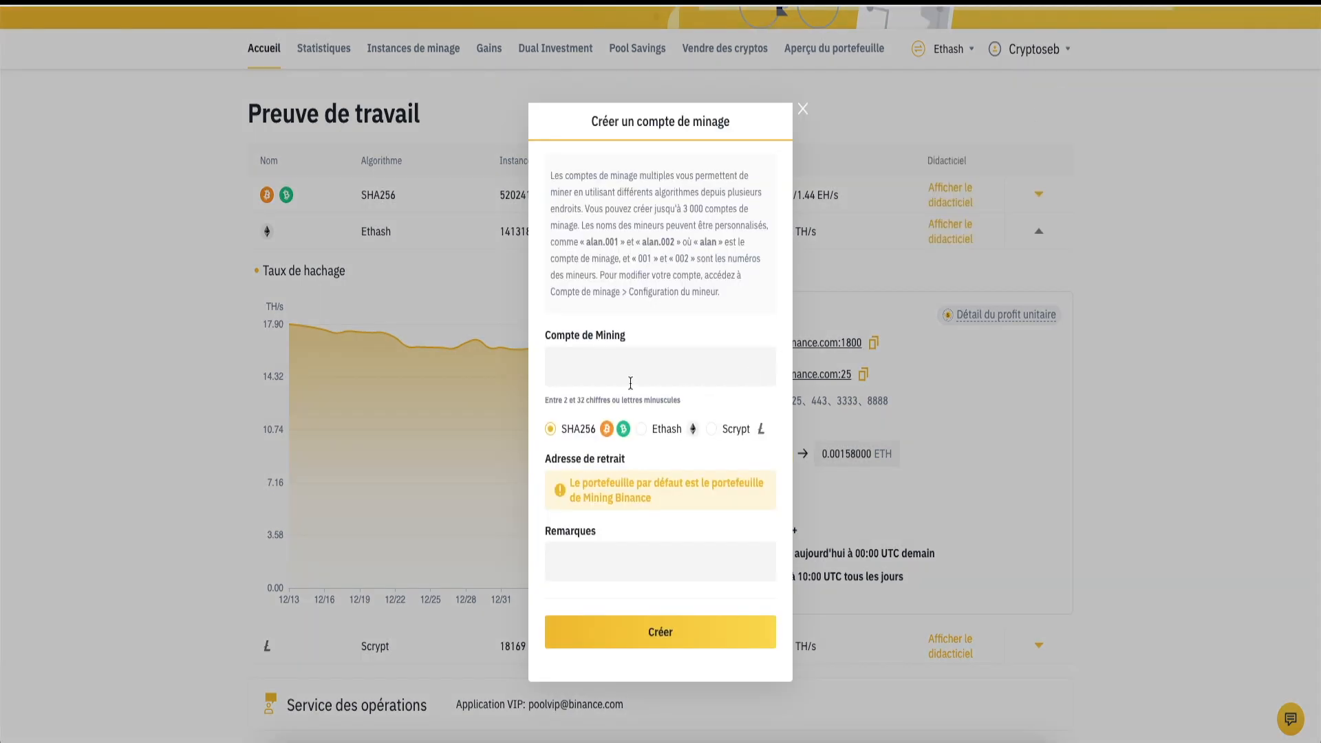
click(660, 370)
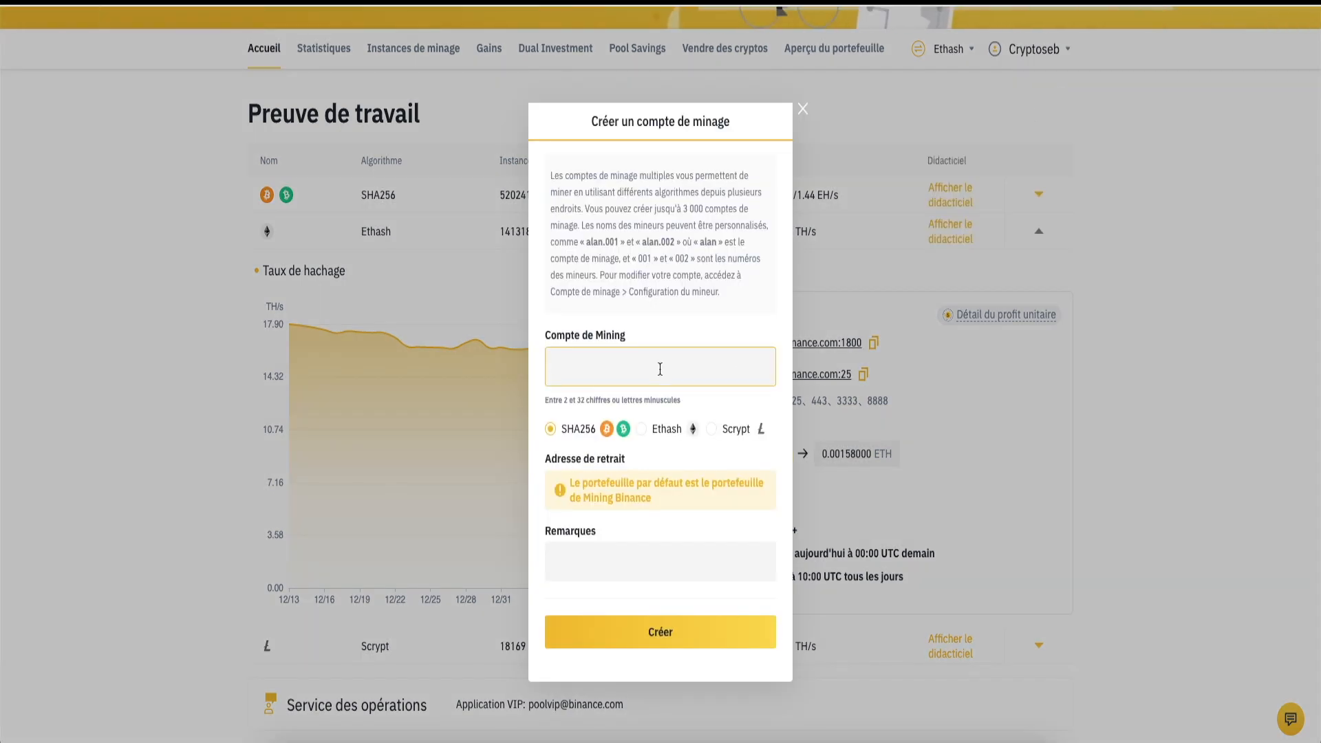
text(LCDM01)
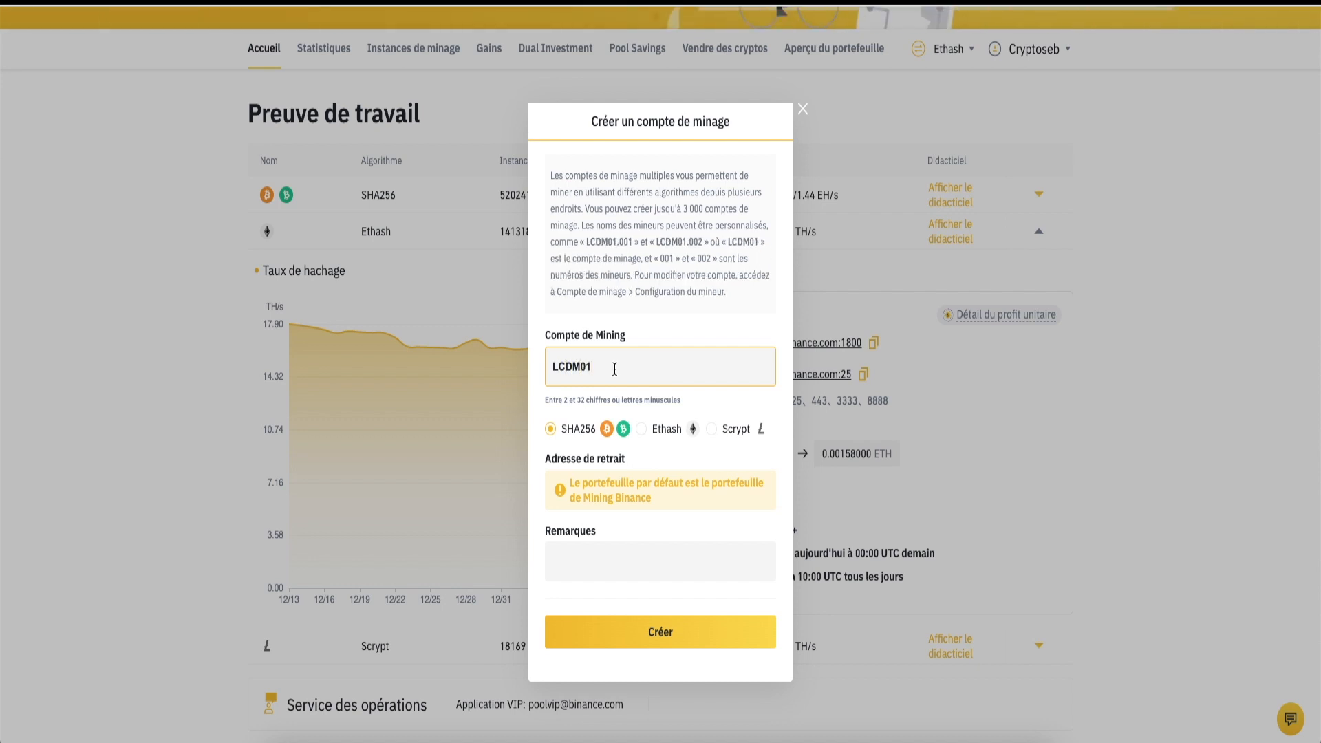
click(643, 431)
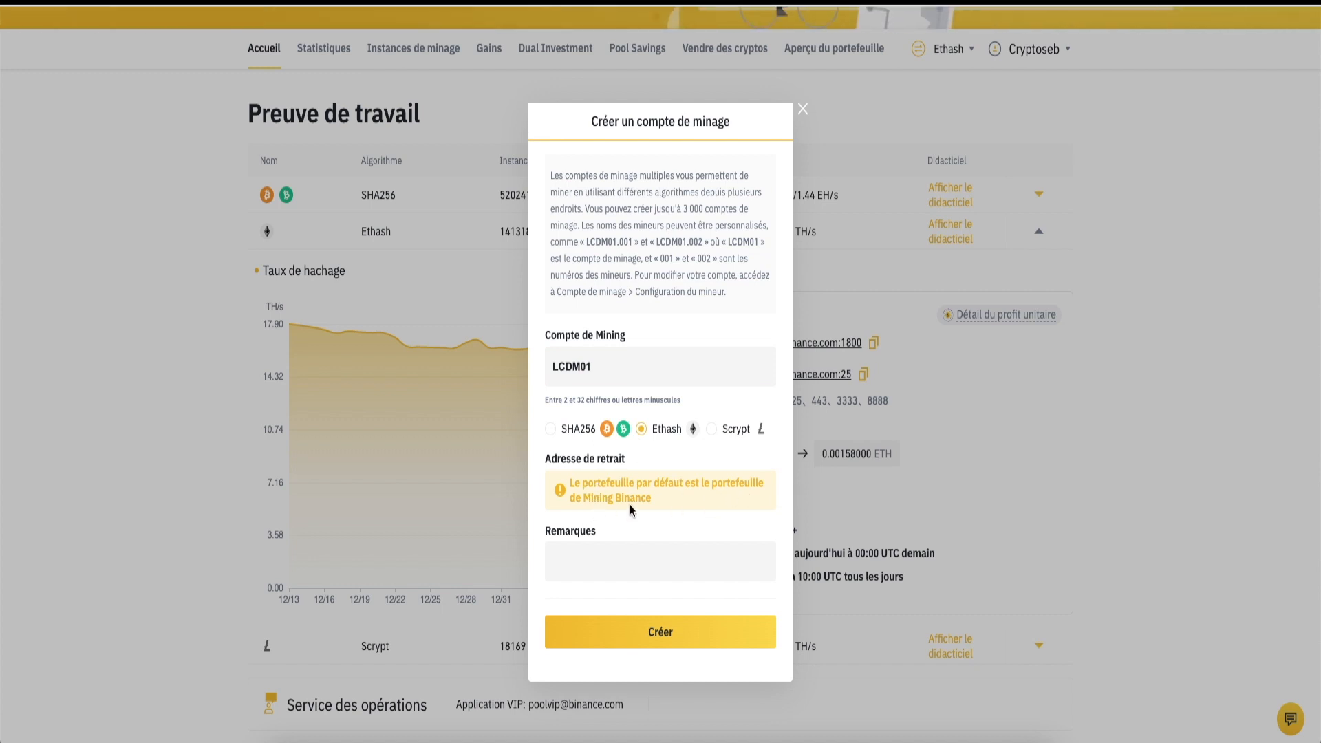
click(644, 632)
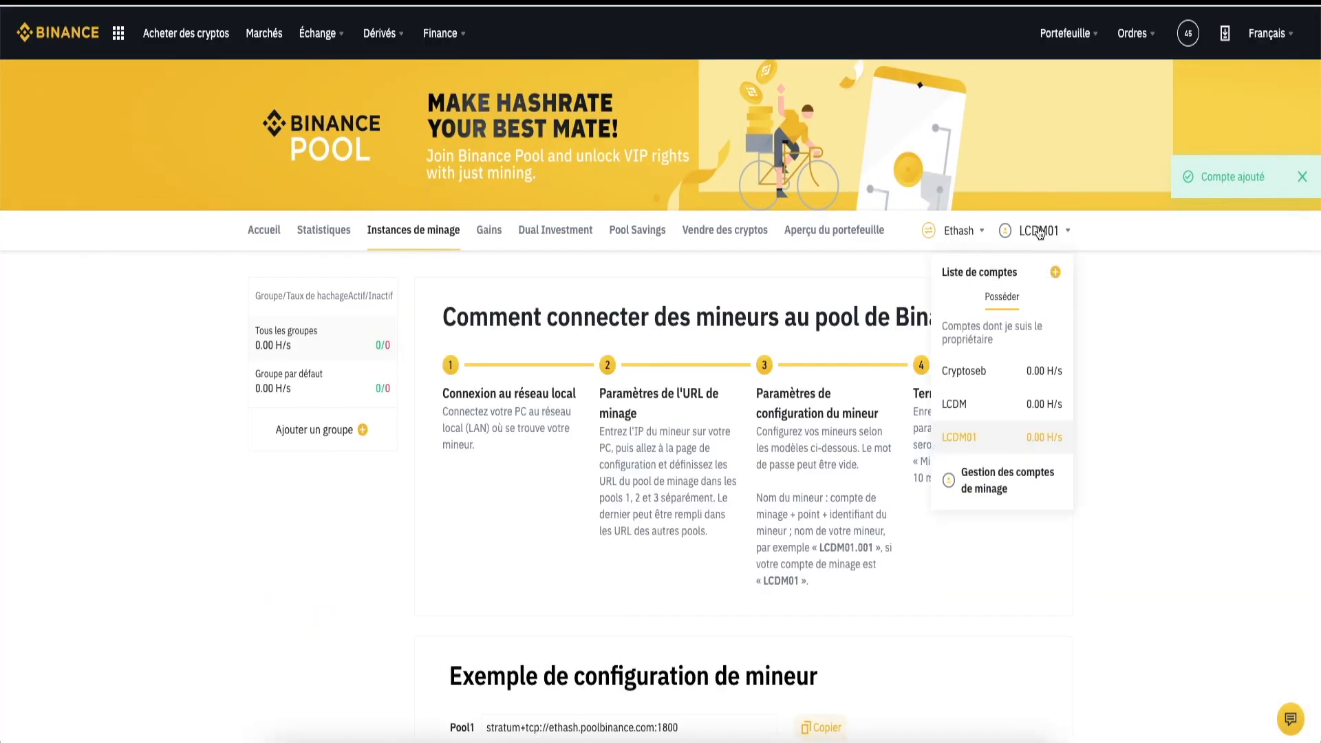
Step: Review the miner connection instructions and the sample miner configuration for the new mining account
scroll(653, 451, down, 3)
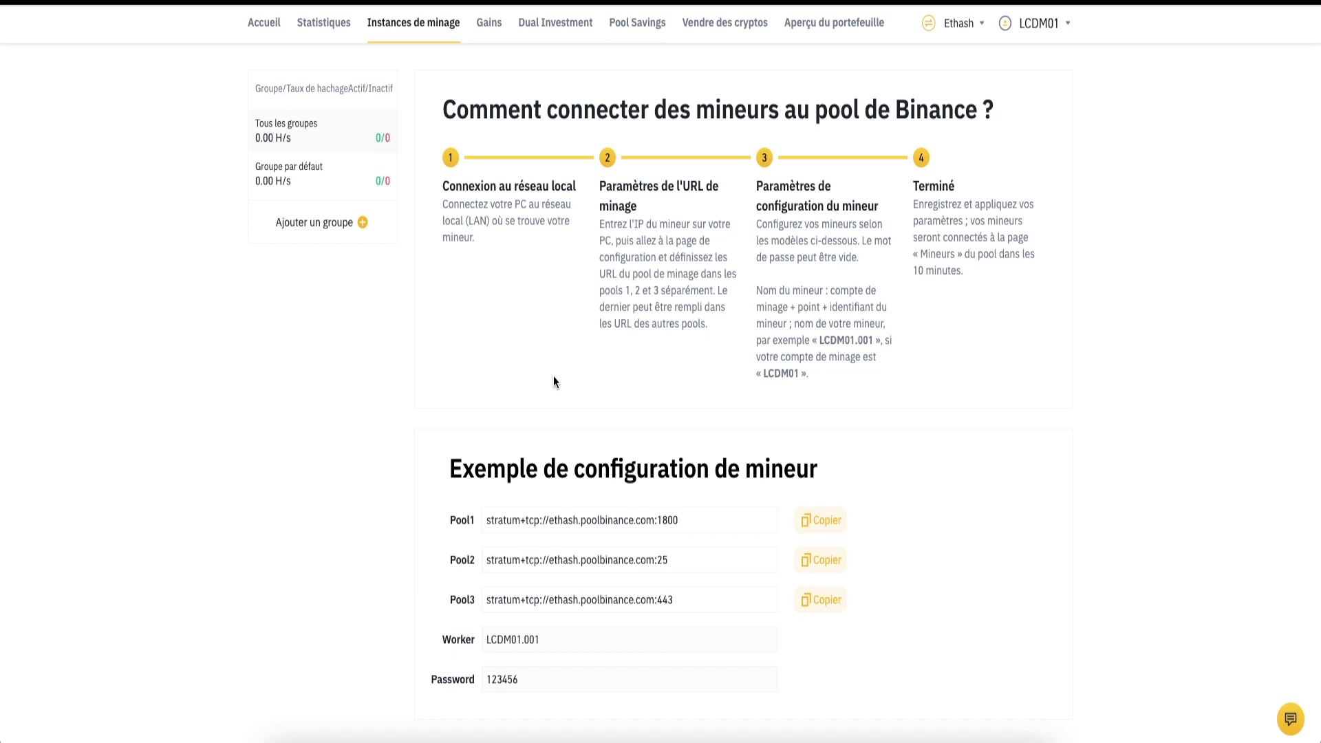
scroll(553, 376, down, 2)
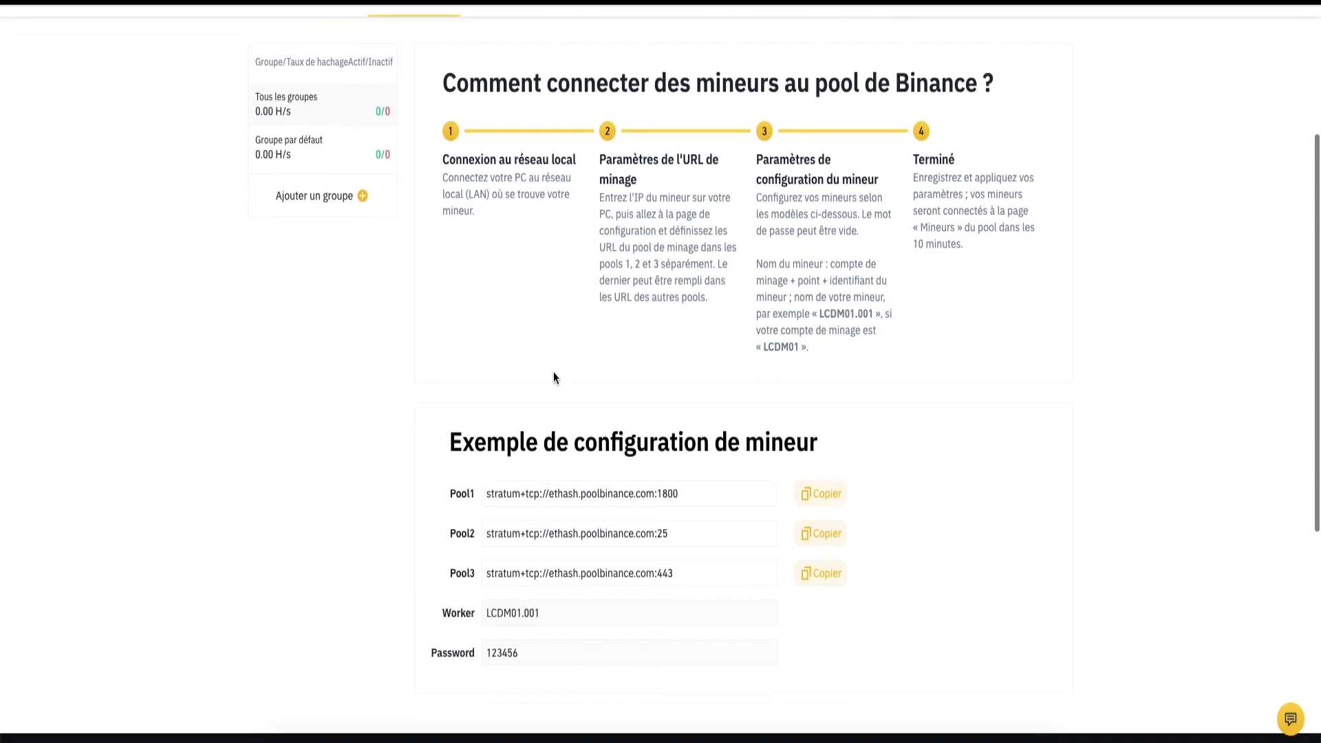
scroll(549, 271, up, 3)
scroll(549, 271, up, 1)
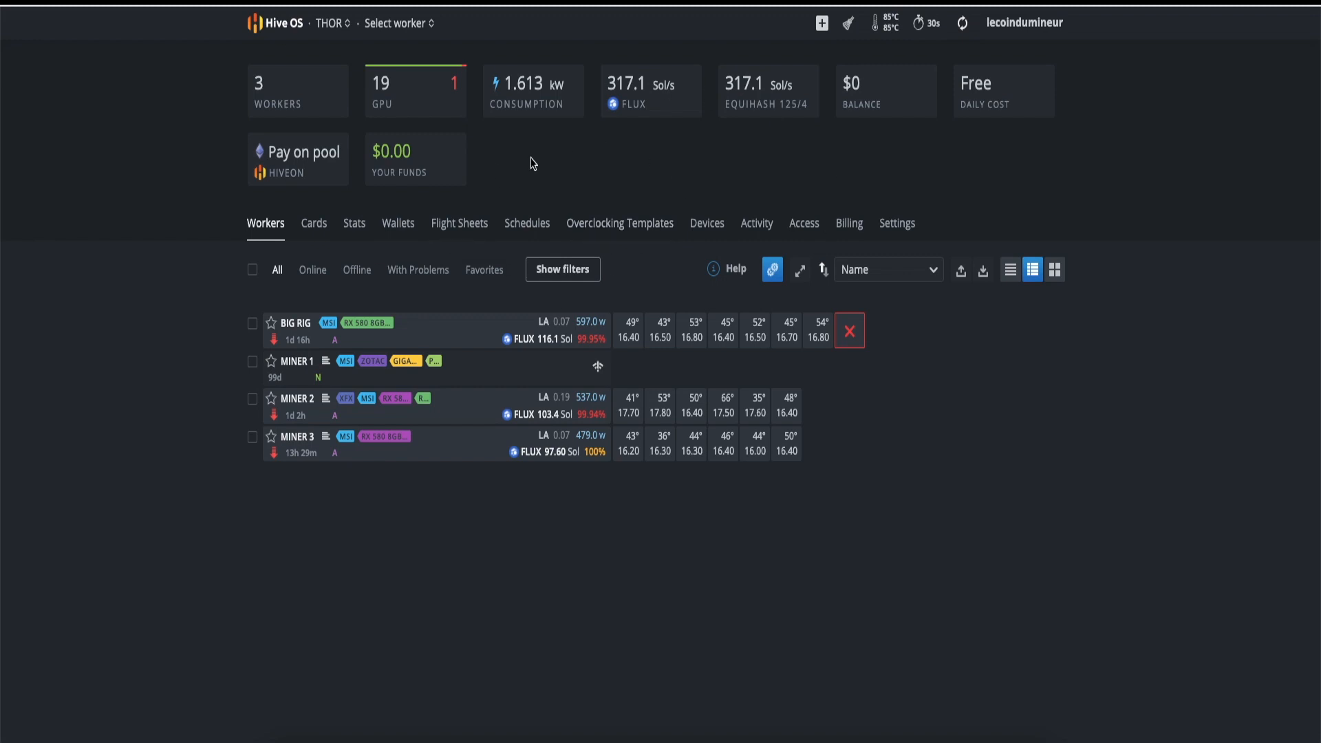
Step: In Hive OS, start a new ETH wallet with LCDM01 as its address and Binance as its name
click(407, 230)
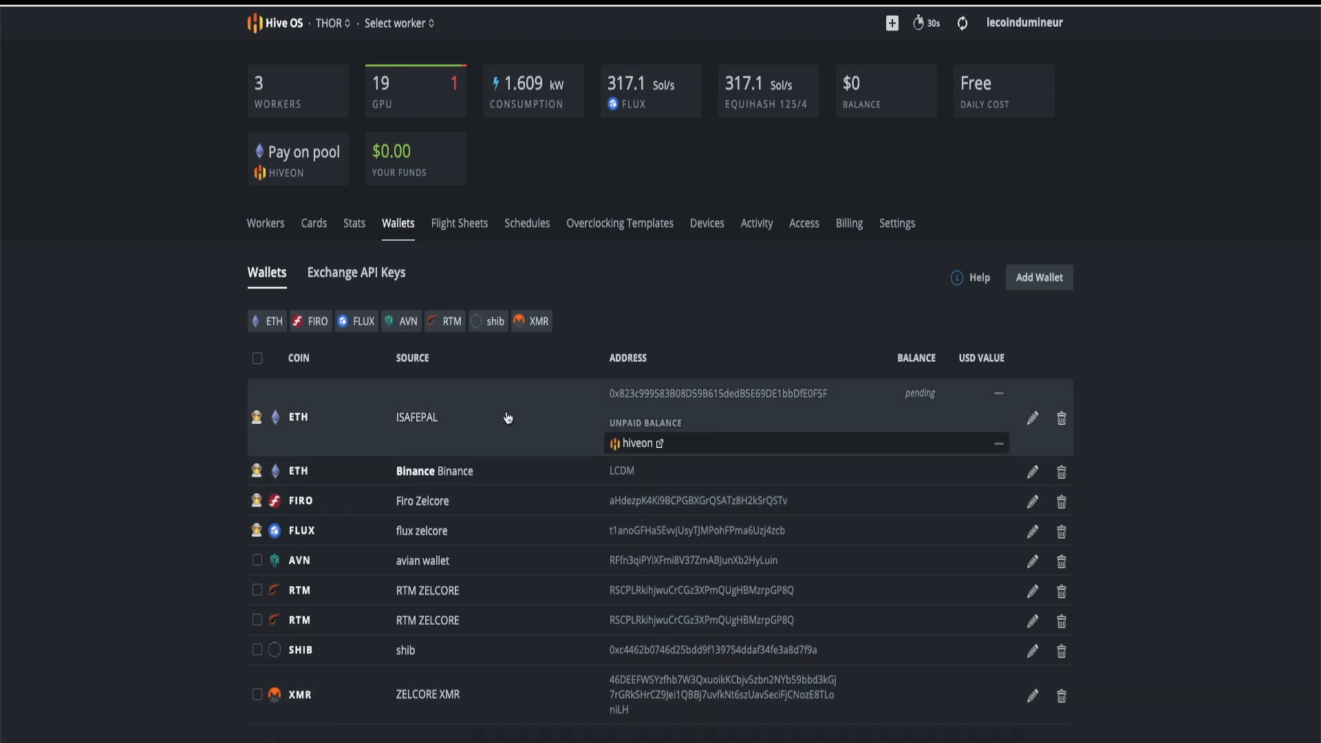
click(1038, 278)
click(548, 213)
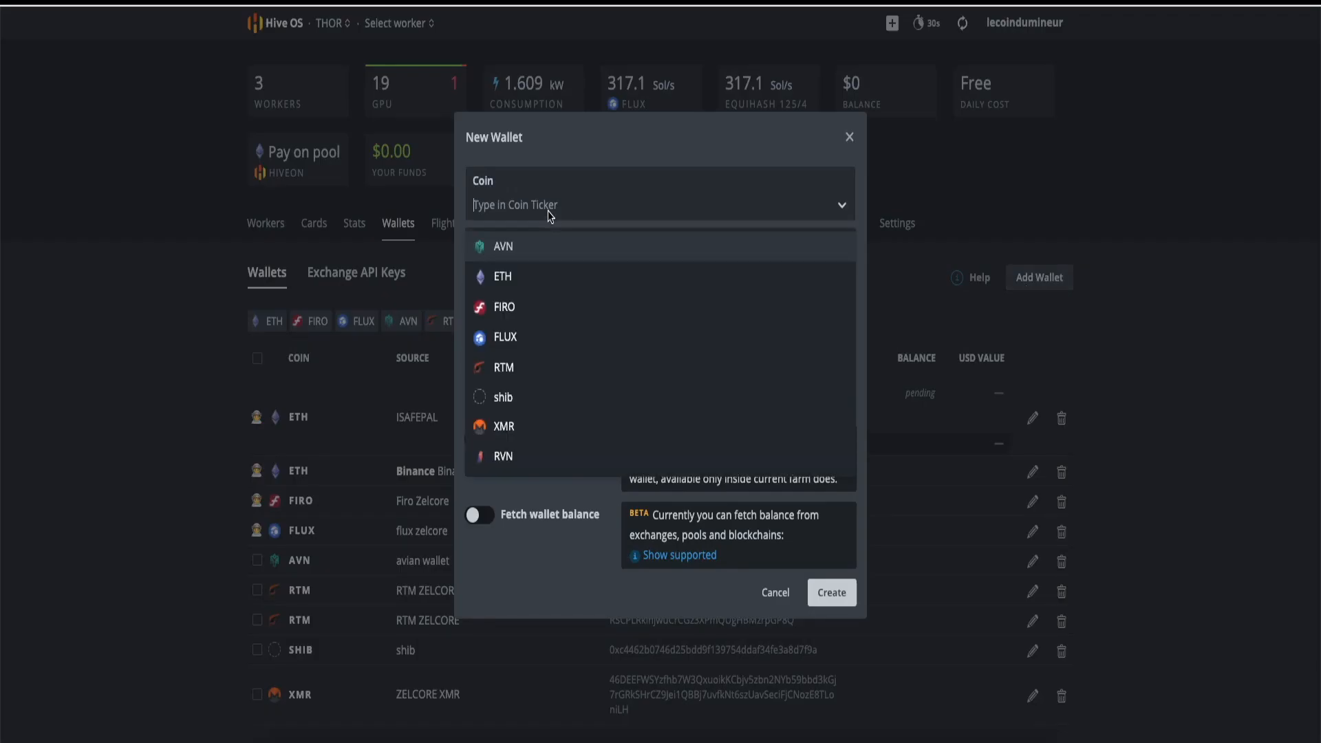
click(538, 280)
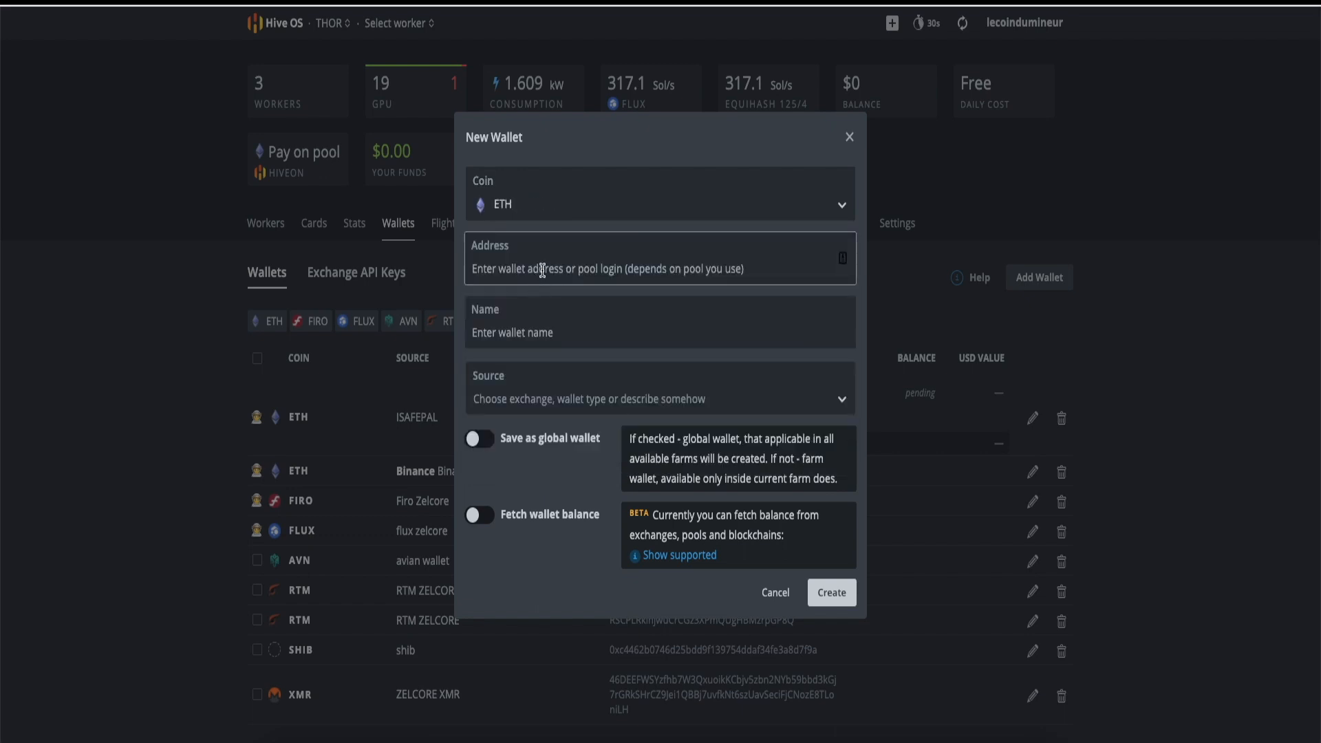
click(542, 270)
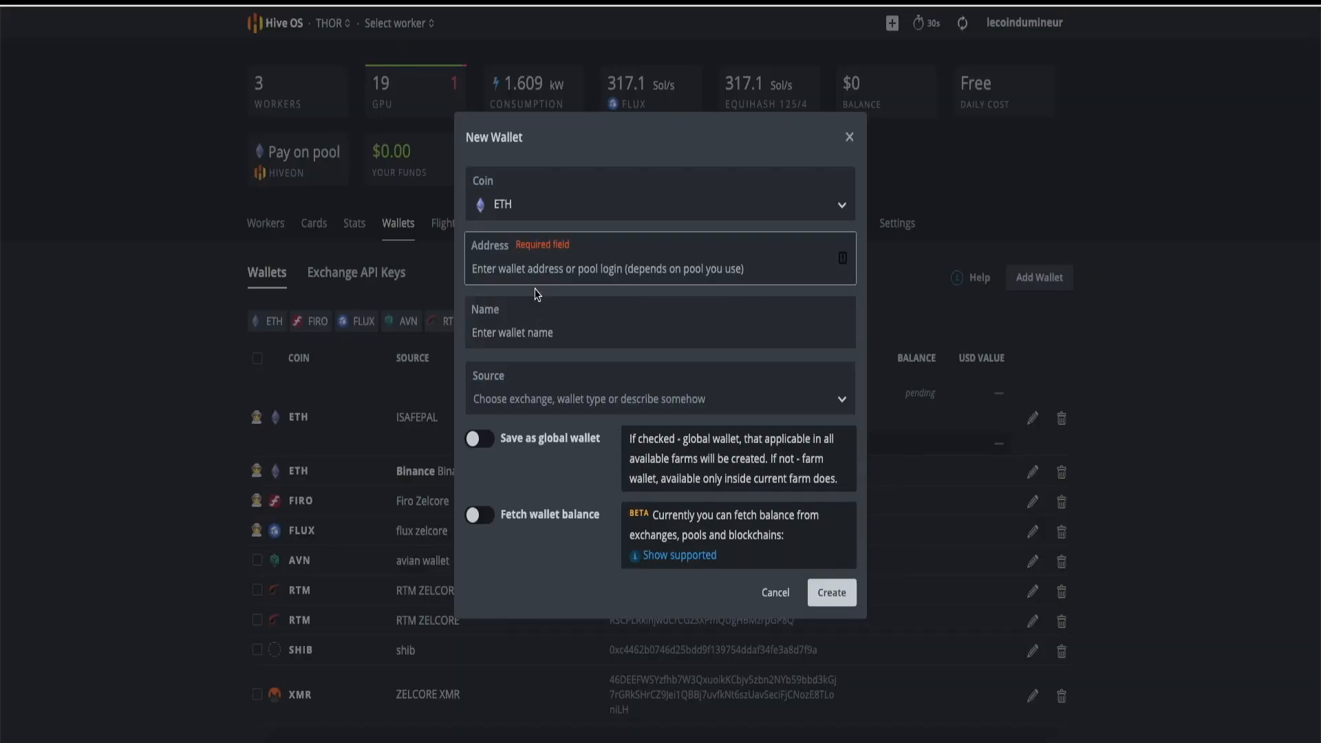
click(531, 273)
text(LCDM01)
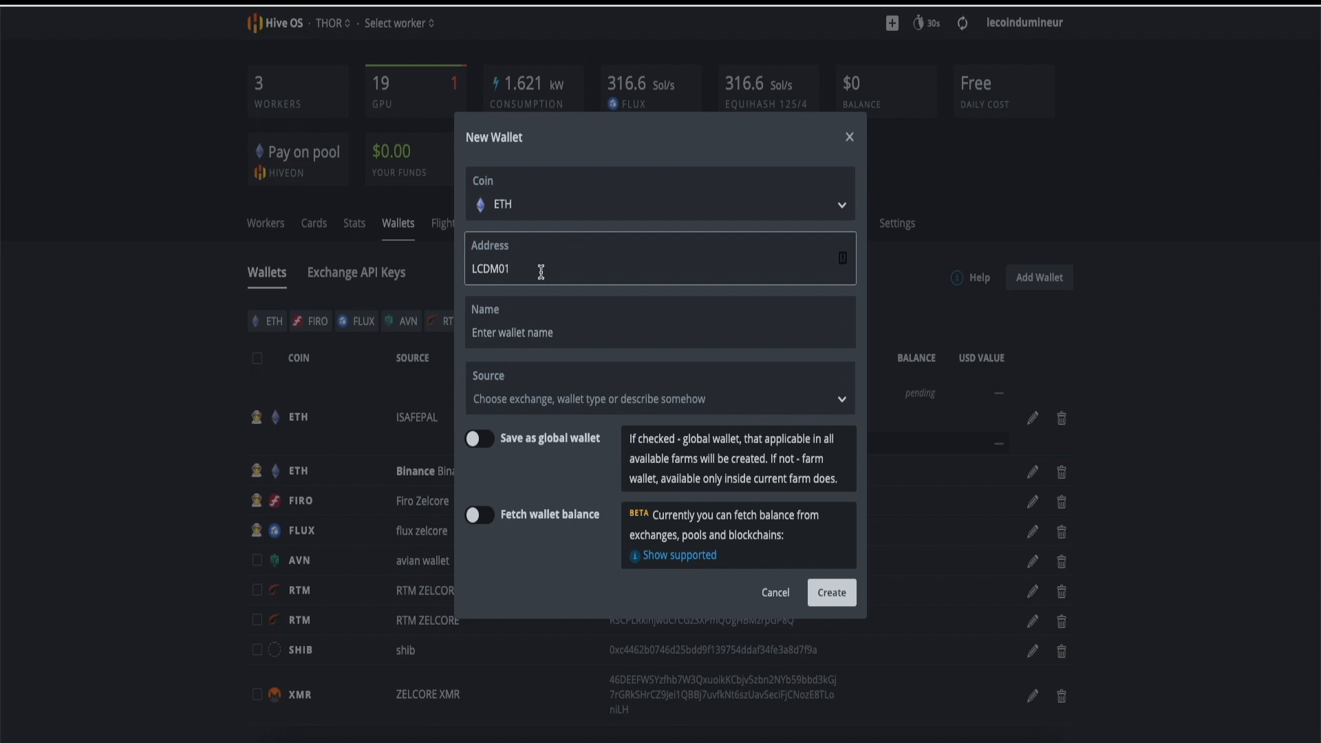
click(534, 332)
text(Binance)
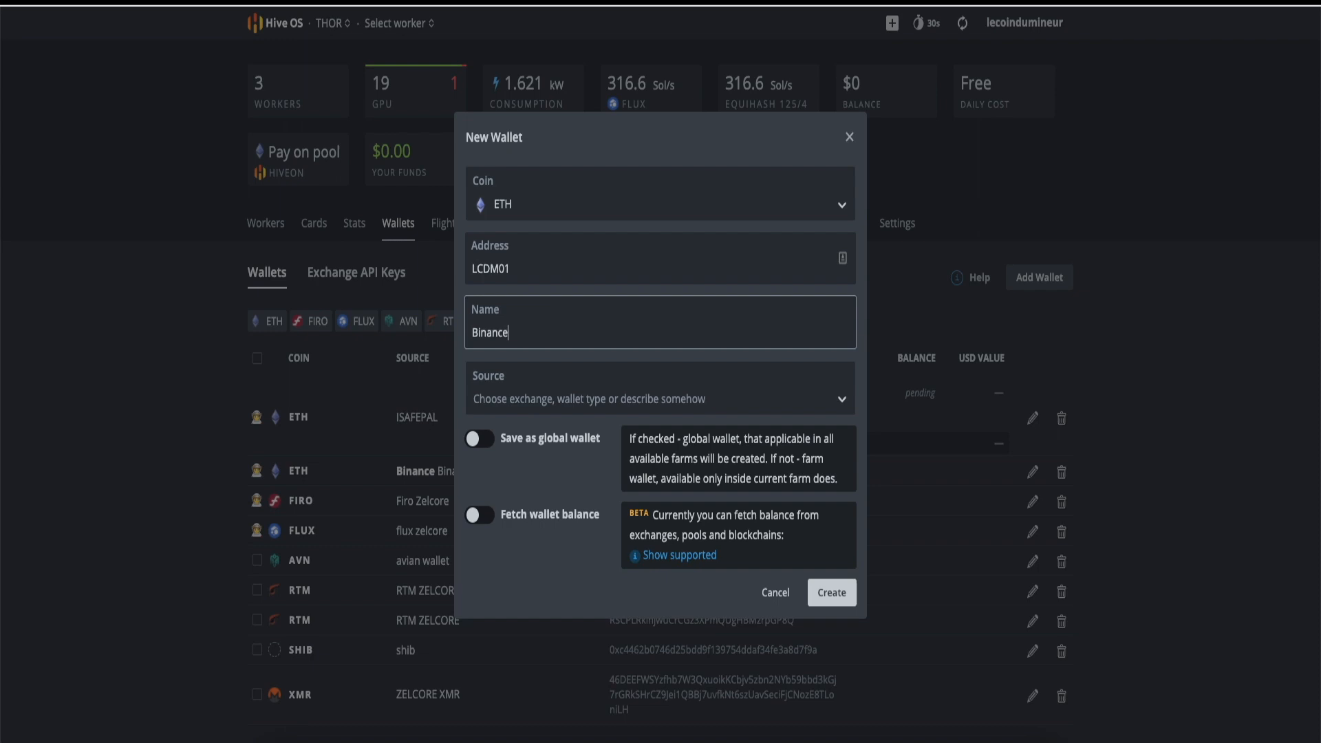
Step: Set the new wallet's source to binance, save it as a global wallet and create it
click(622, 407)
scroll(556, 596, down, 5)
scroll(563, 599, up, 3)
click(548, 523)
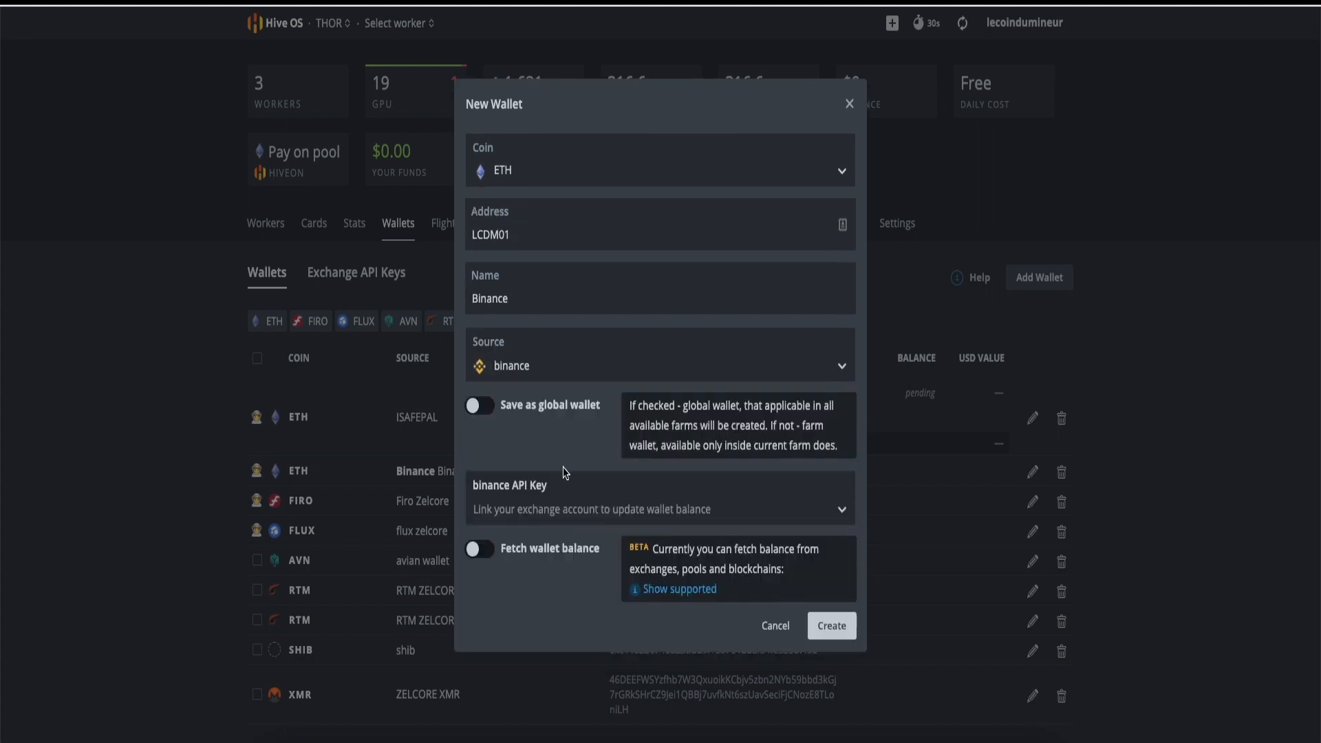
click(490, 408)
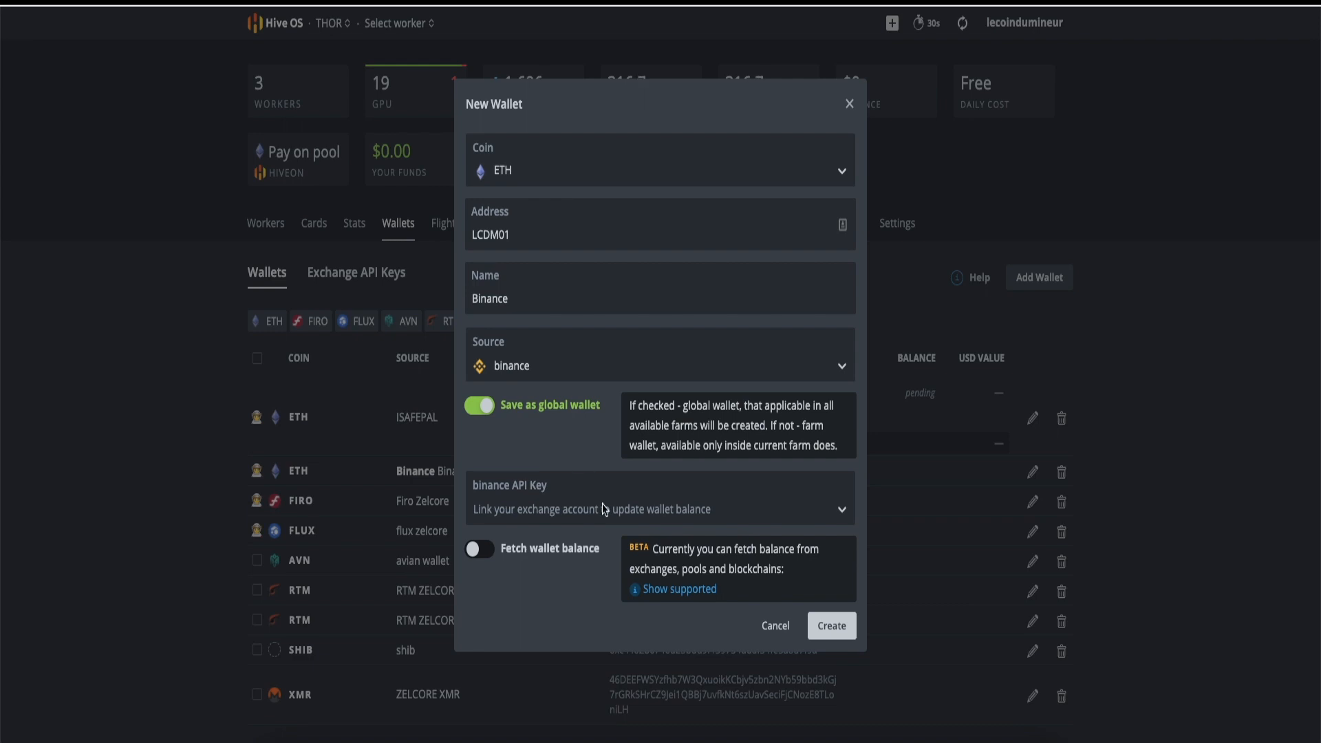
click(832, 626)
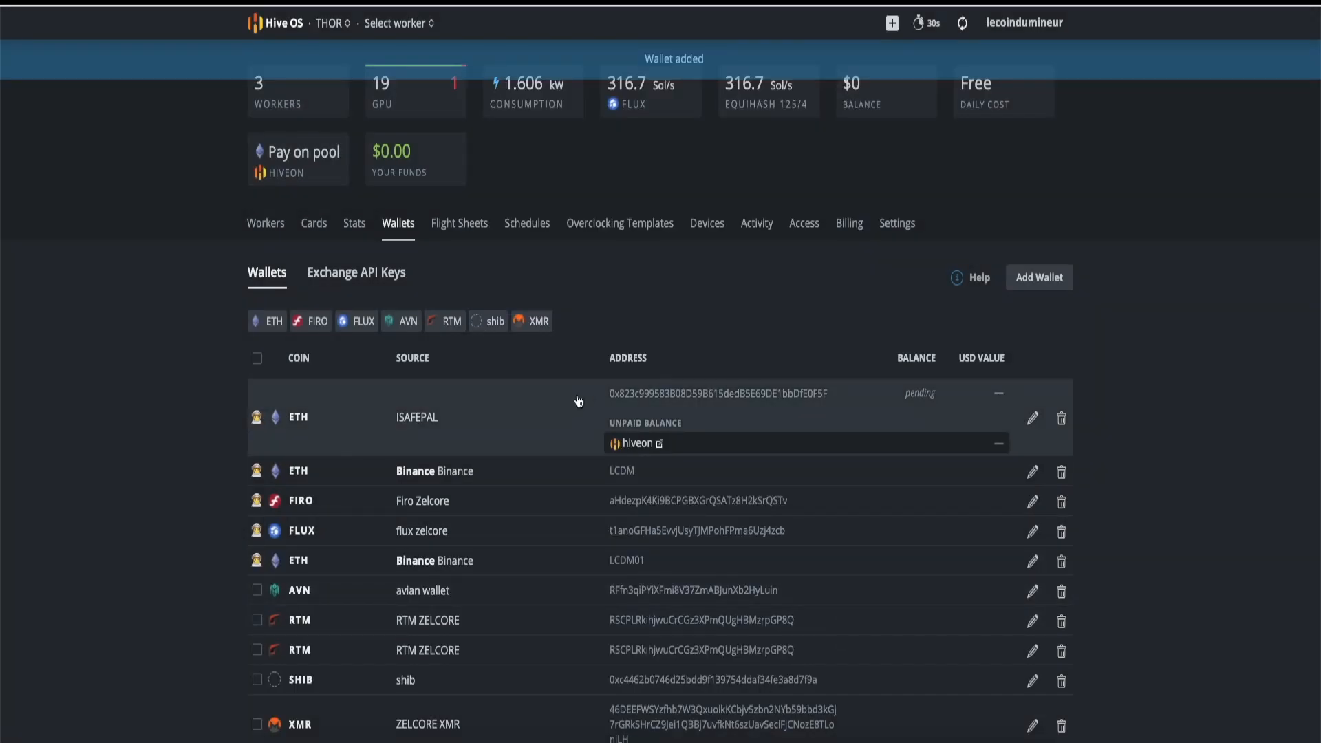
Step: Start a new flight sheet with ETH as the coin and the Binance wallet that uses the LCDM01 address
scroll(542, 598, down, 1)
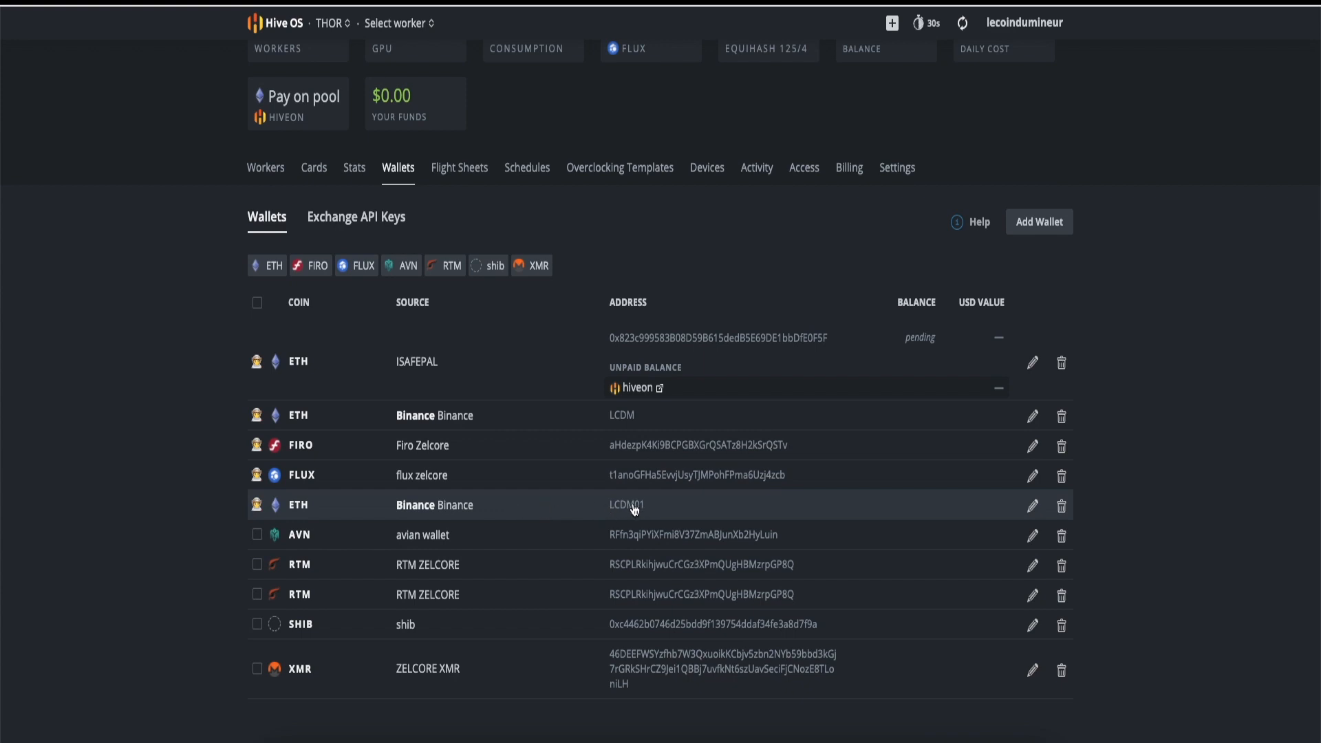
scroll(530, 420, up, 1)
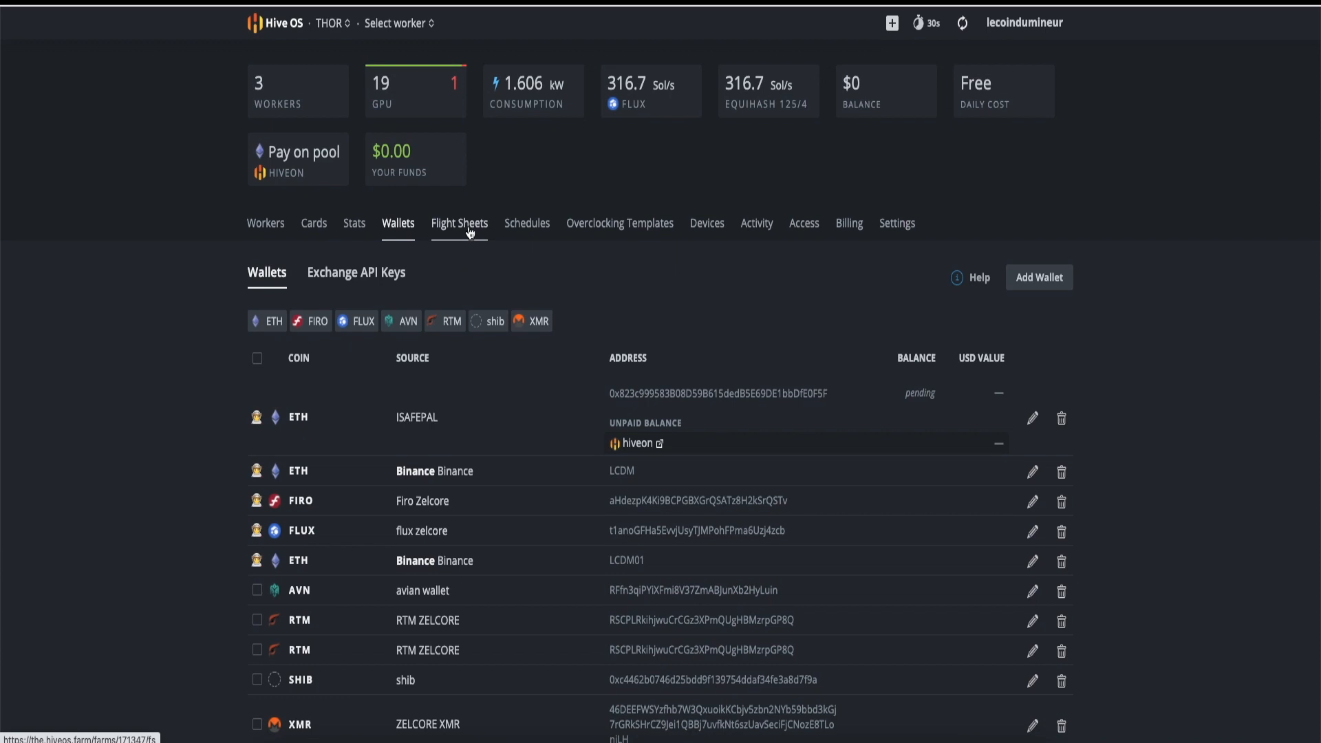
click(470, 232)
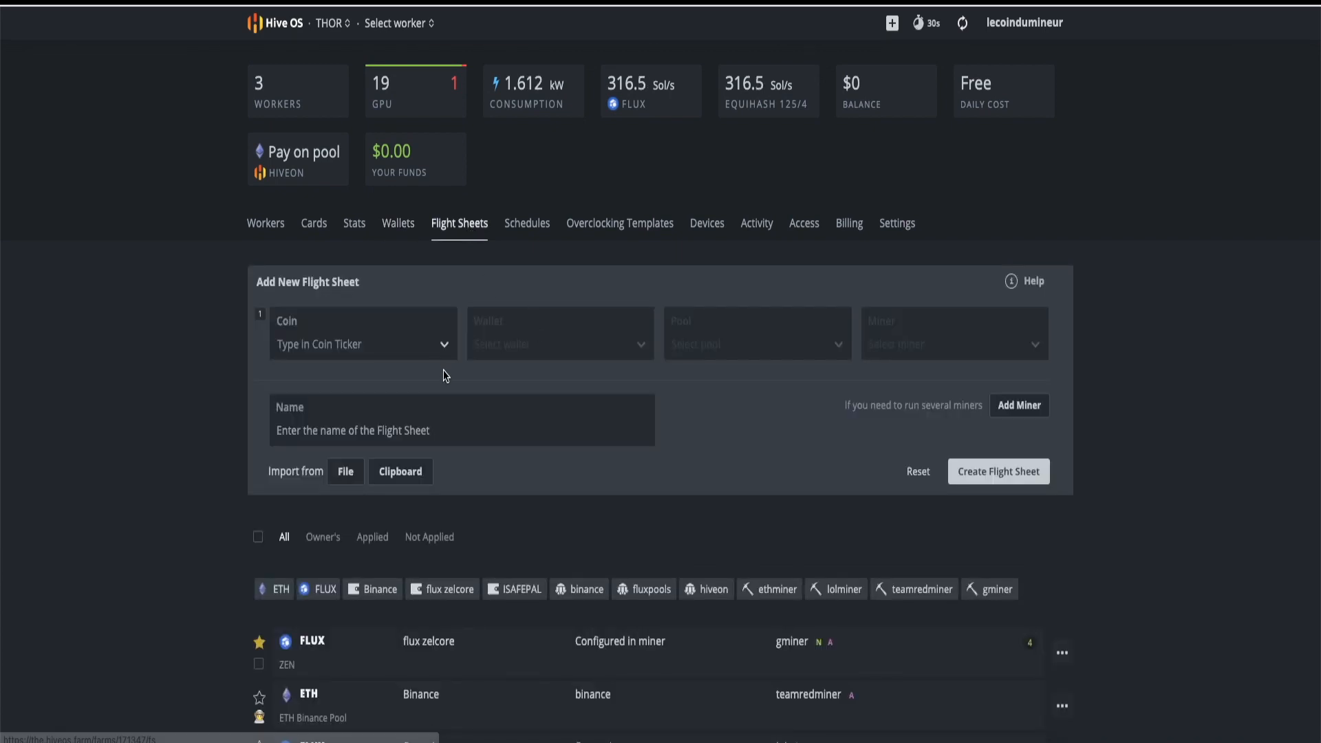
click(444, 348)
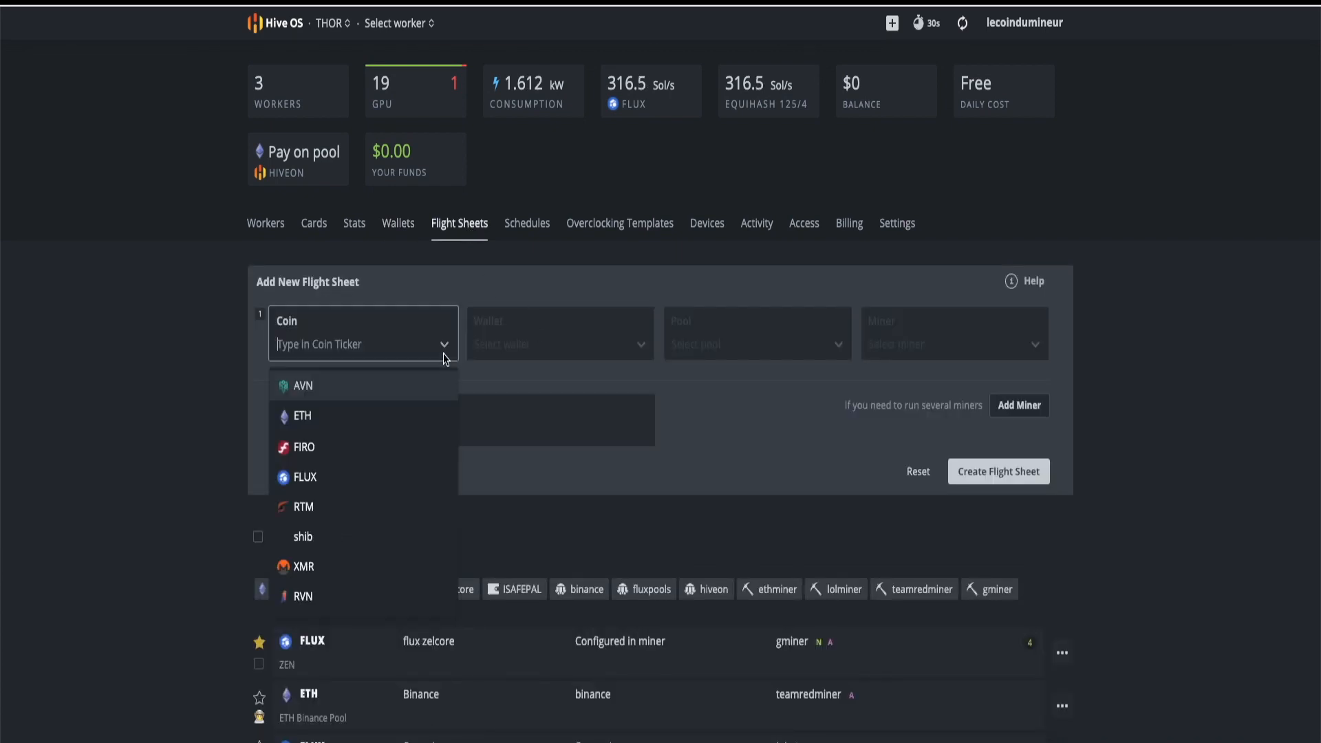
click(424, 431)
click(518, 347)
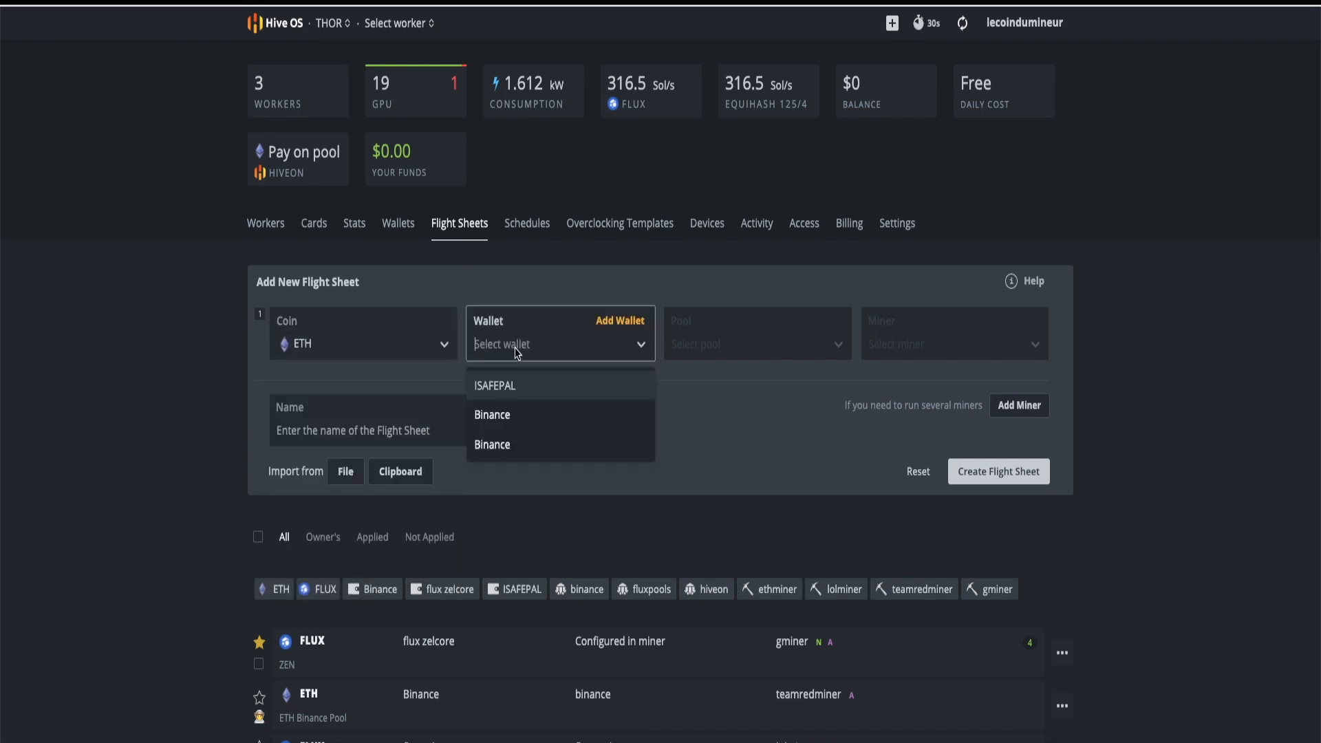
click(559, 444)
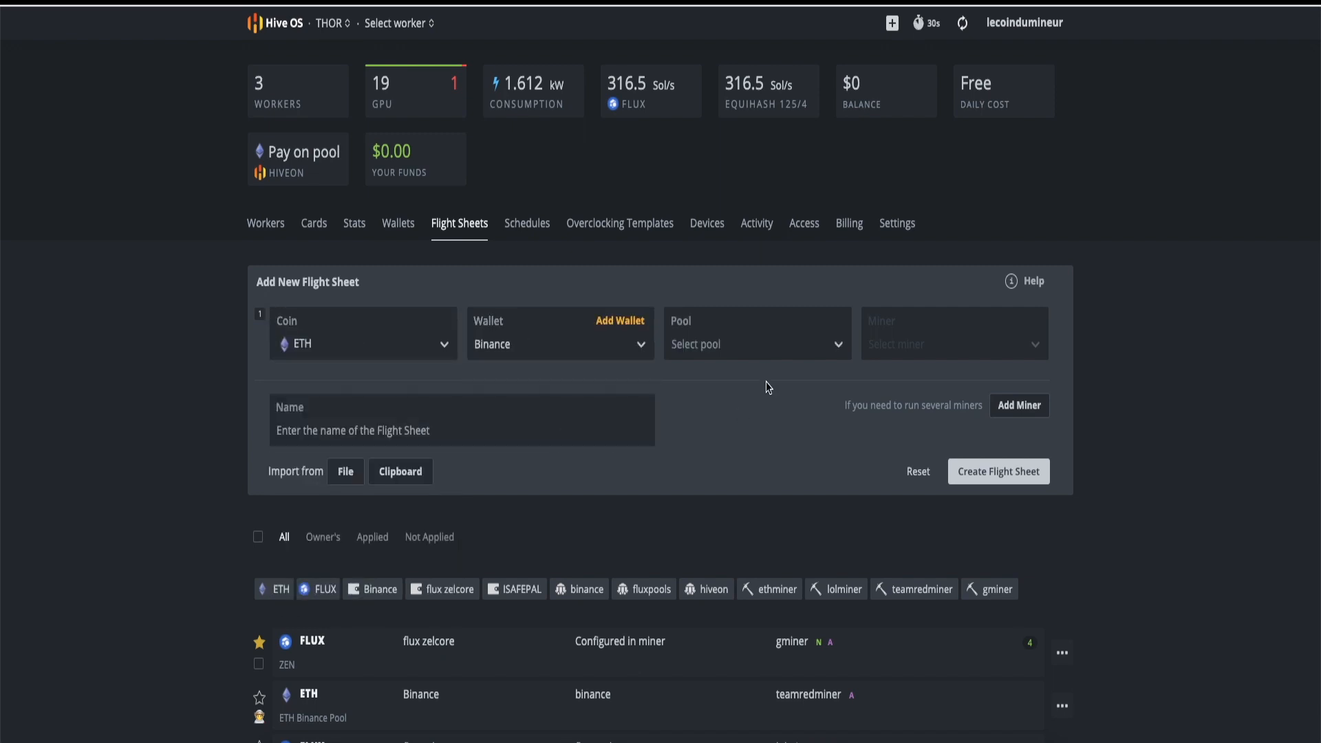
Step: Set the flight sheet's pool to binance, using the ethash.poolbinance.com:1800 server
click(724, 351)
scroll(735, 485, down, 2)
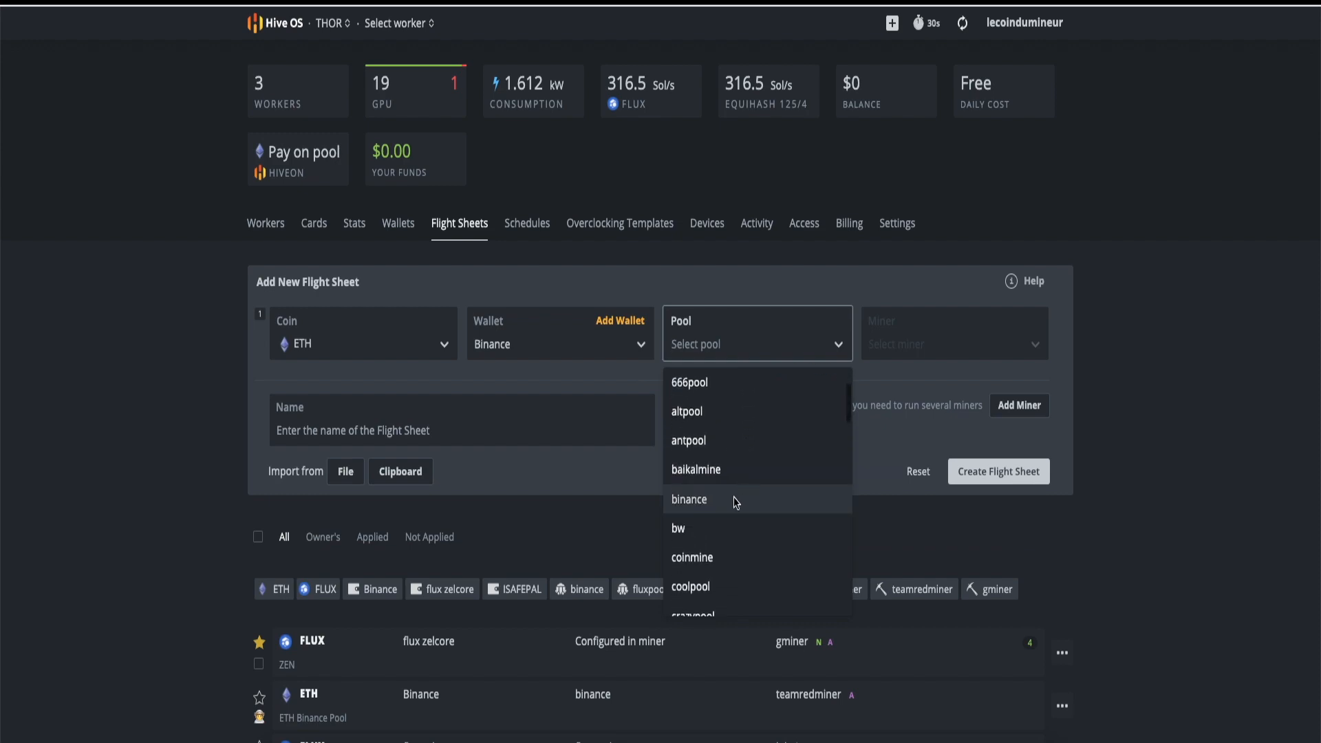
click(735, 501)
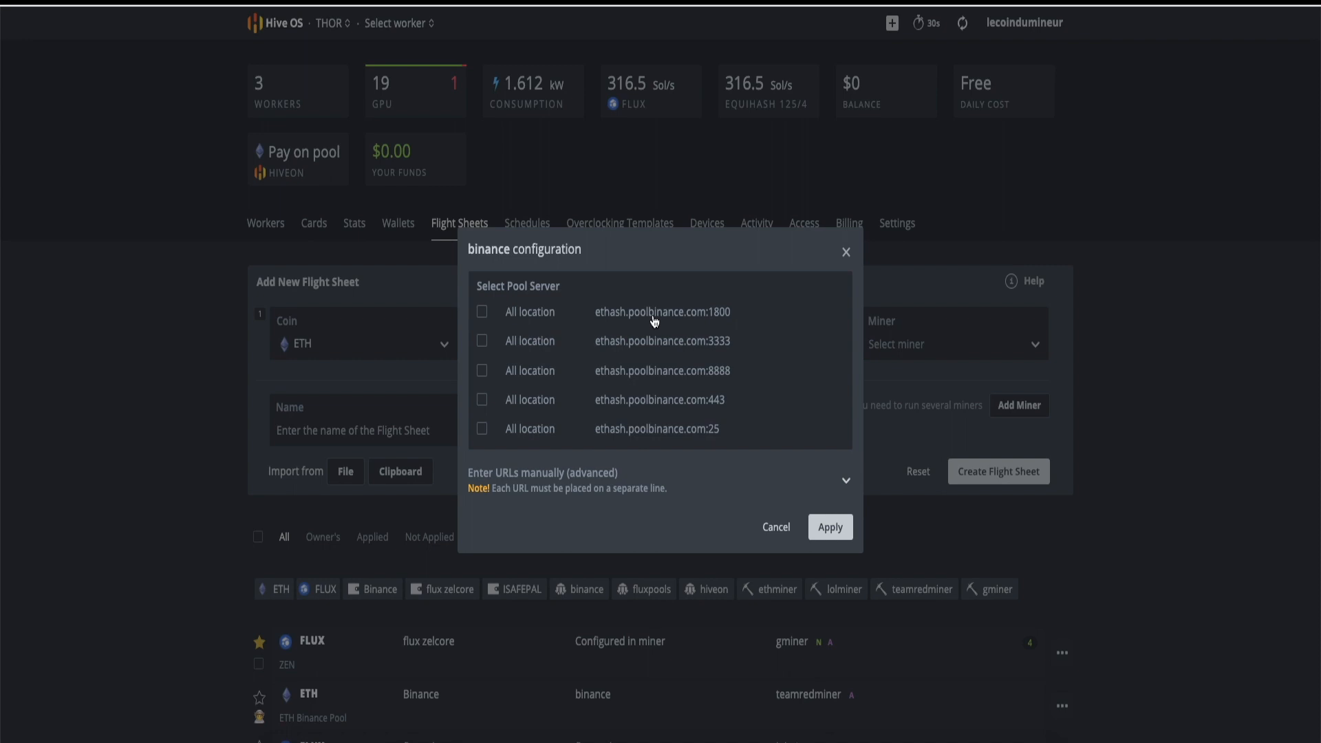
click(483, 313)
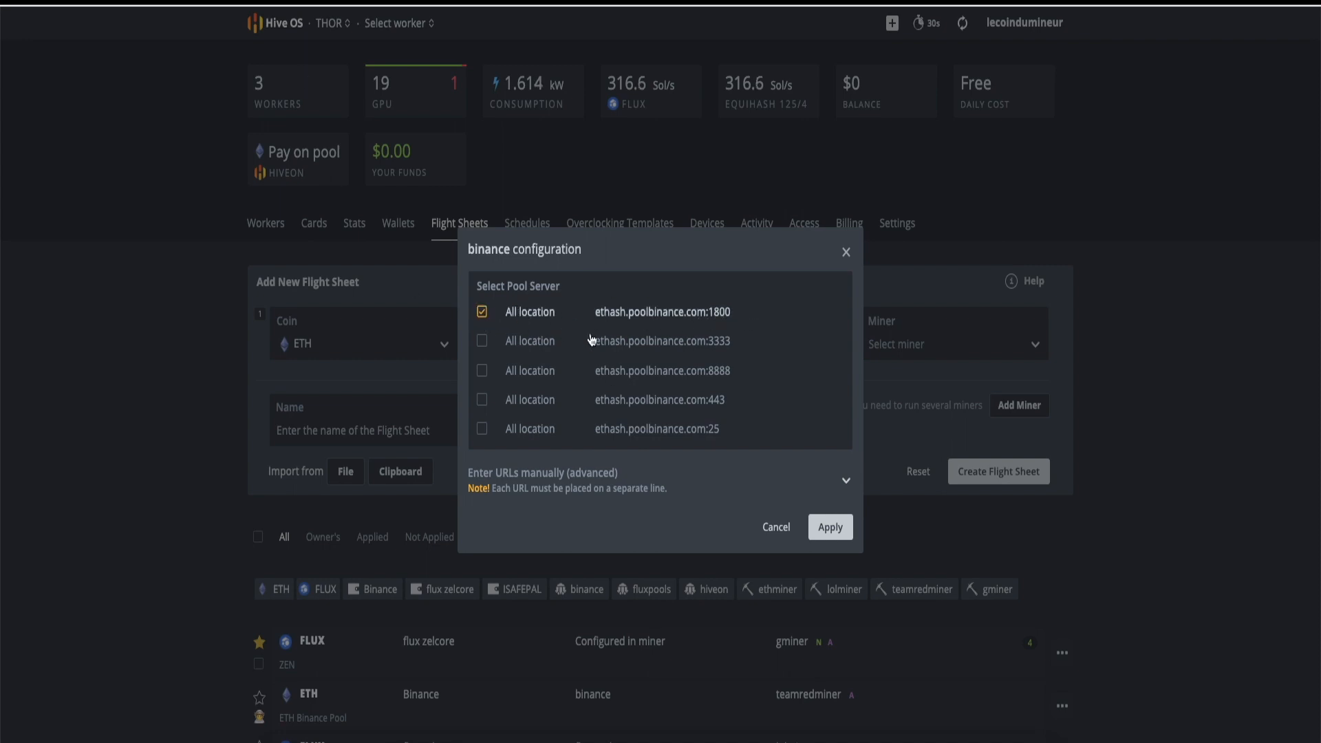
click(829, 528)
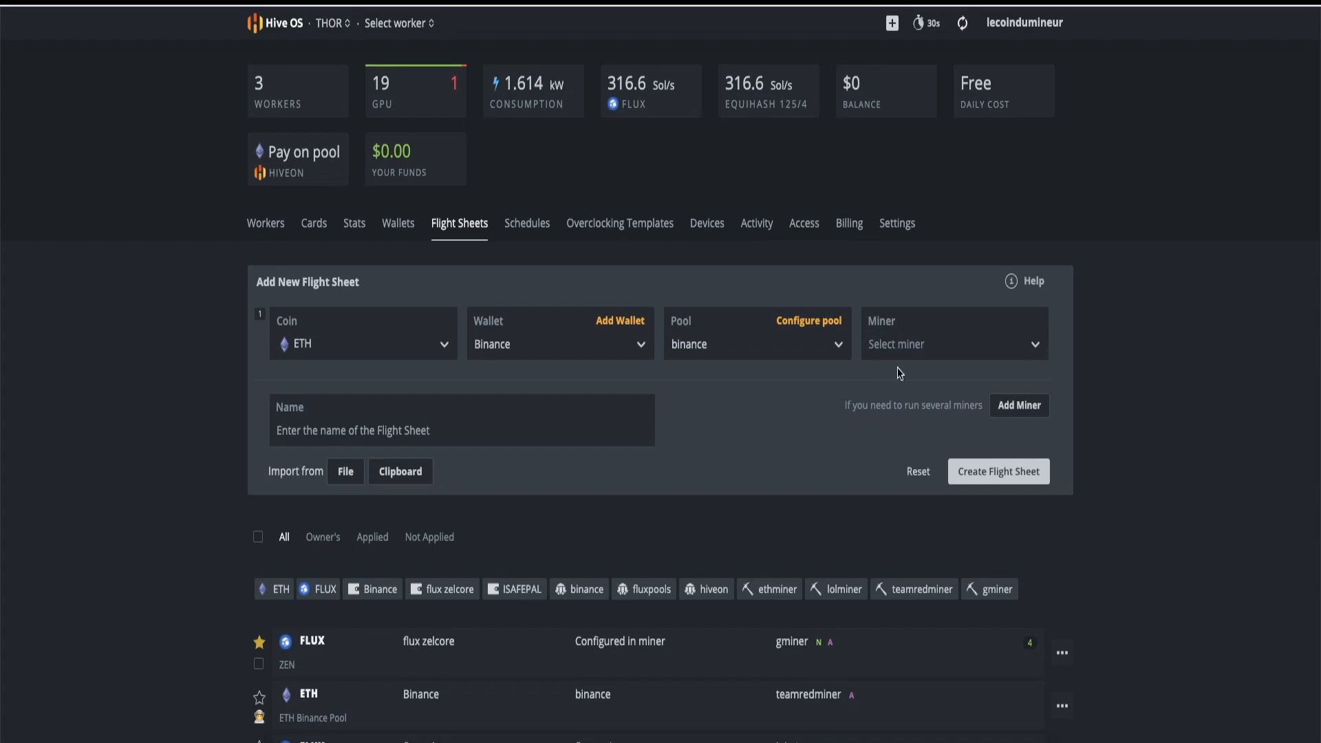
Step: Look through the available miners and choose TeamRedMiner for the flight sheet
click(895, 352)
scroll(955, 543, down, 3)
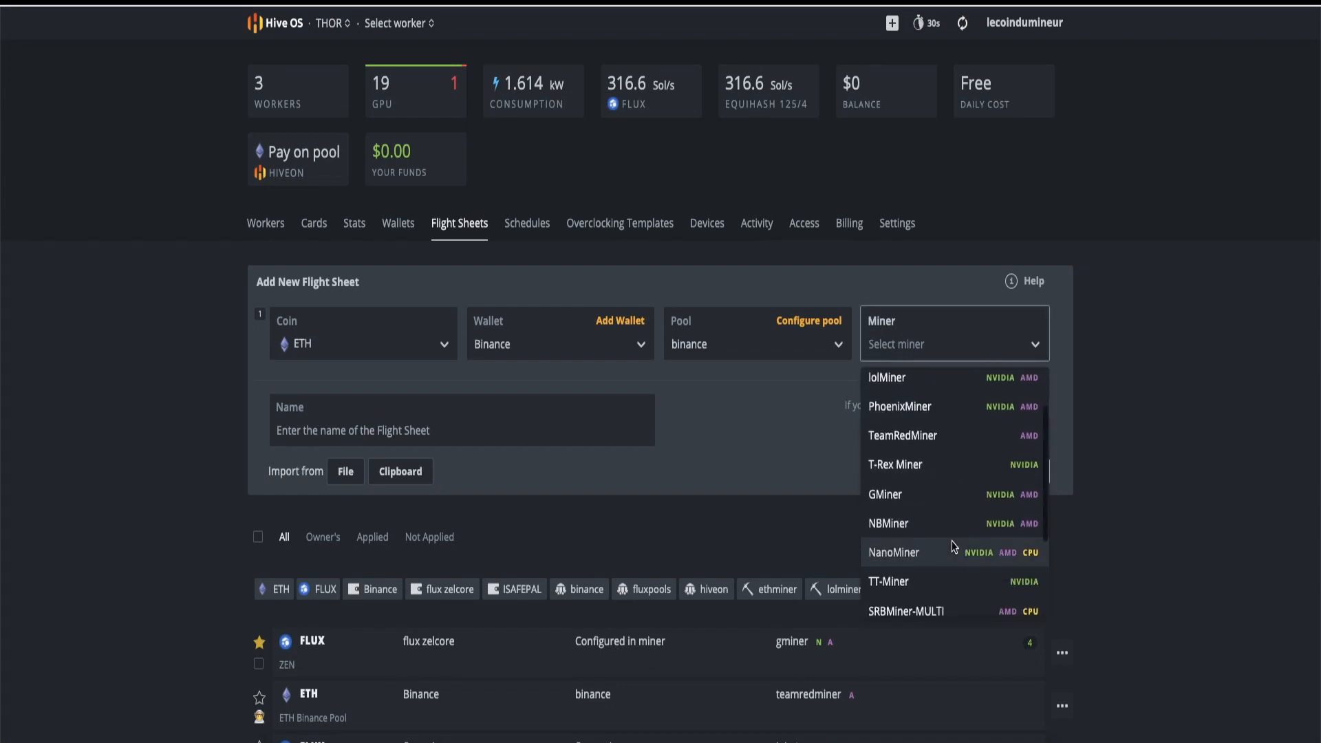
scroll(954, 546, up, 3)
scroll(956, 545, down, 3)
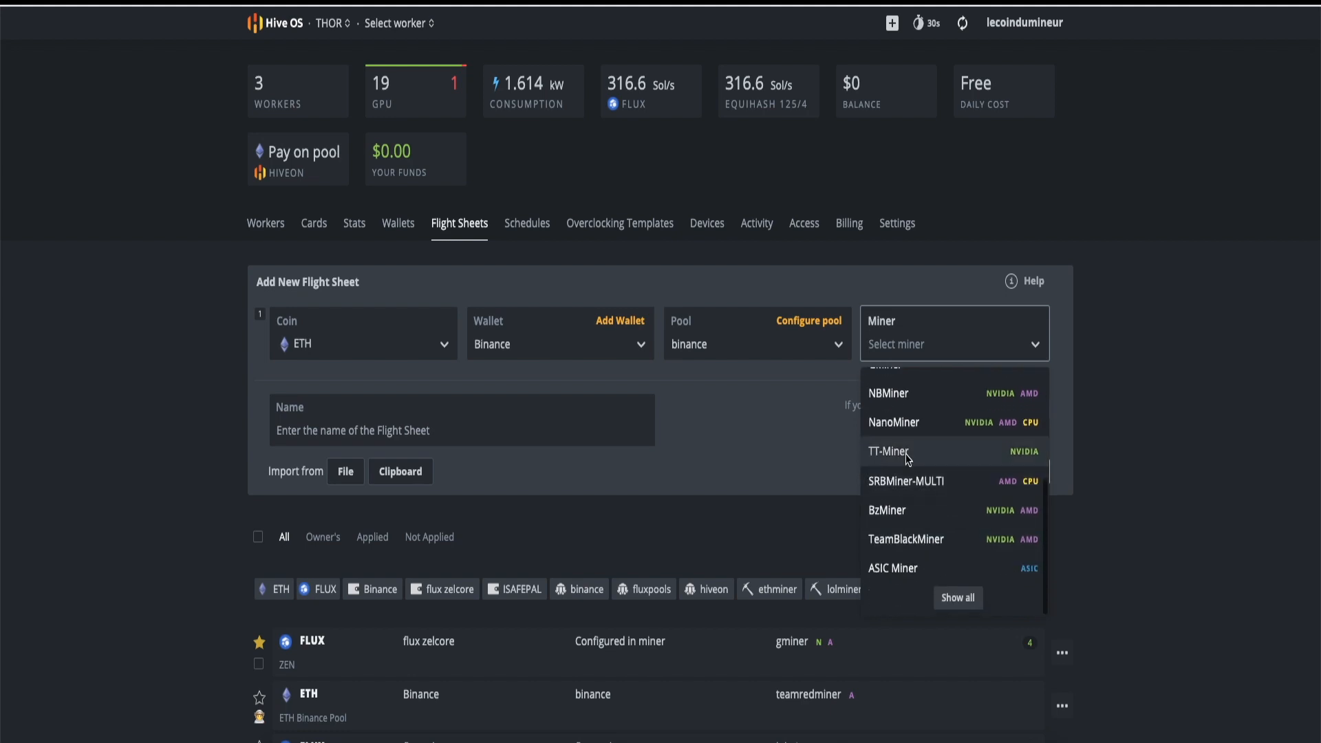
scroll(958, 480, up, 3)
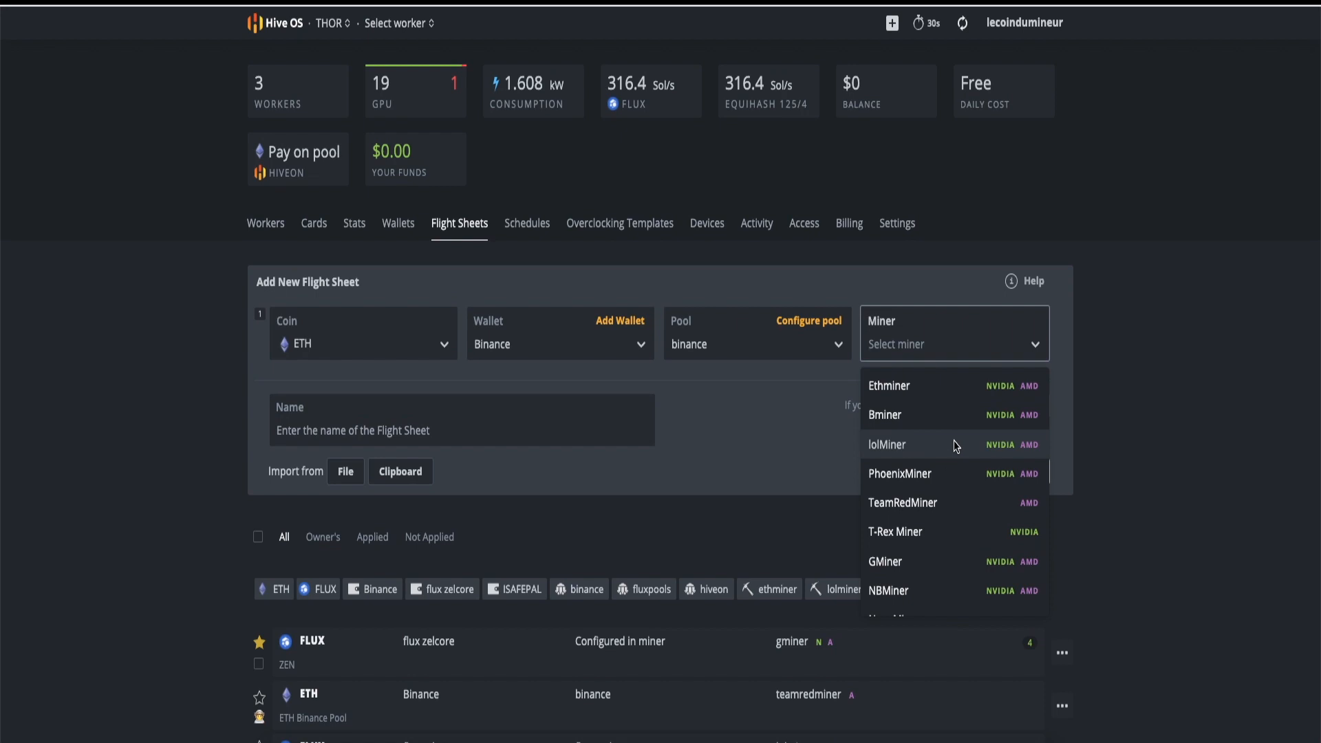
click(938, 508)
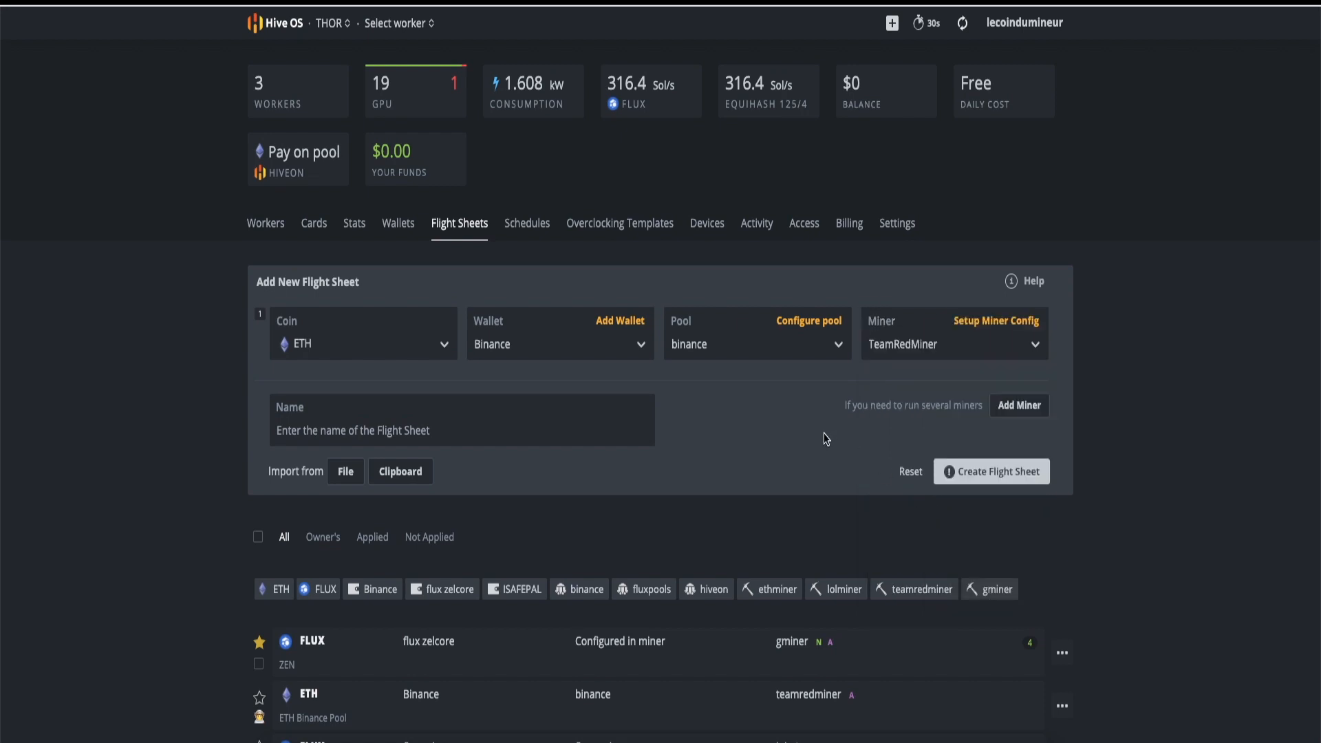
Step: Name the flight sheet POOL BINANCE, create it and expand its details in the flight sheet list
click(363, 438)
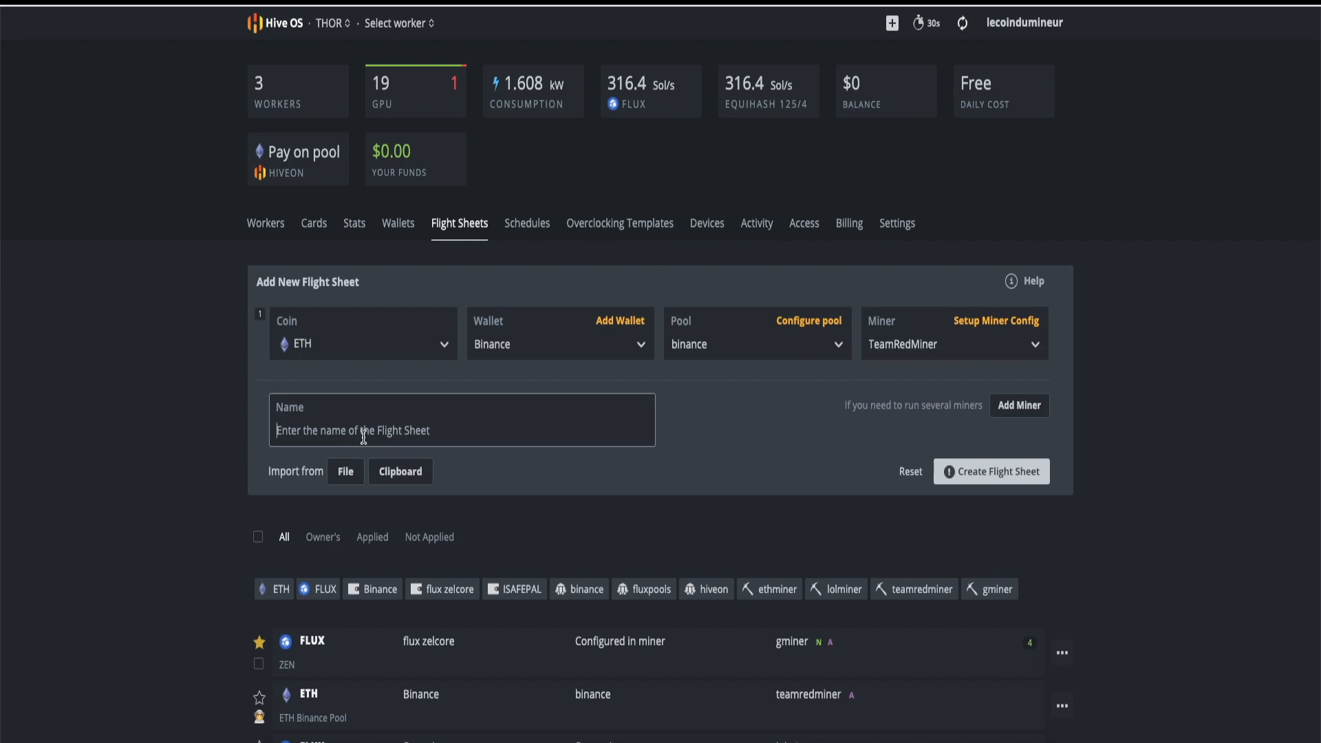
text(PO)
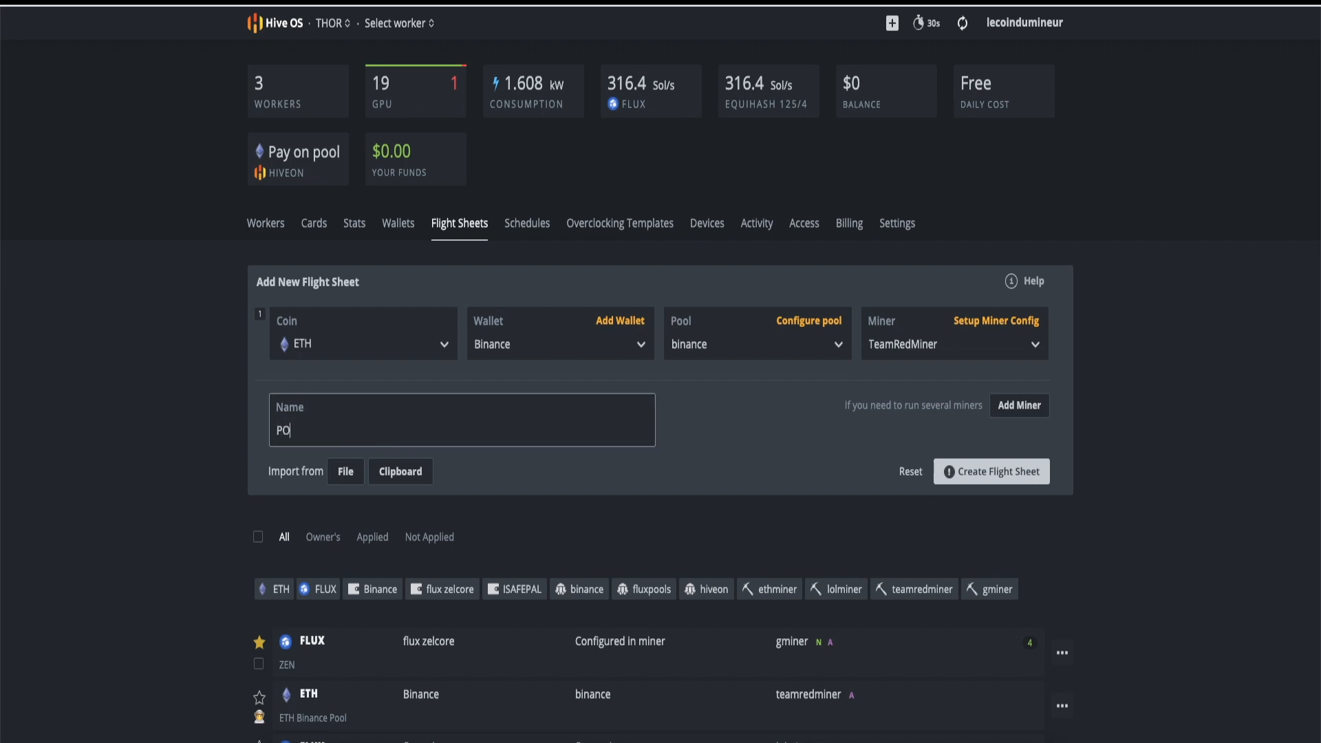
text(OL BINANCE)
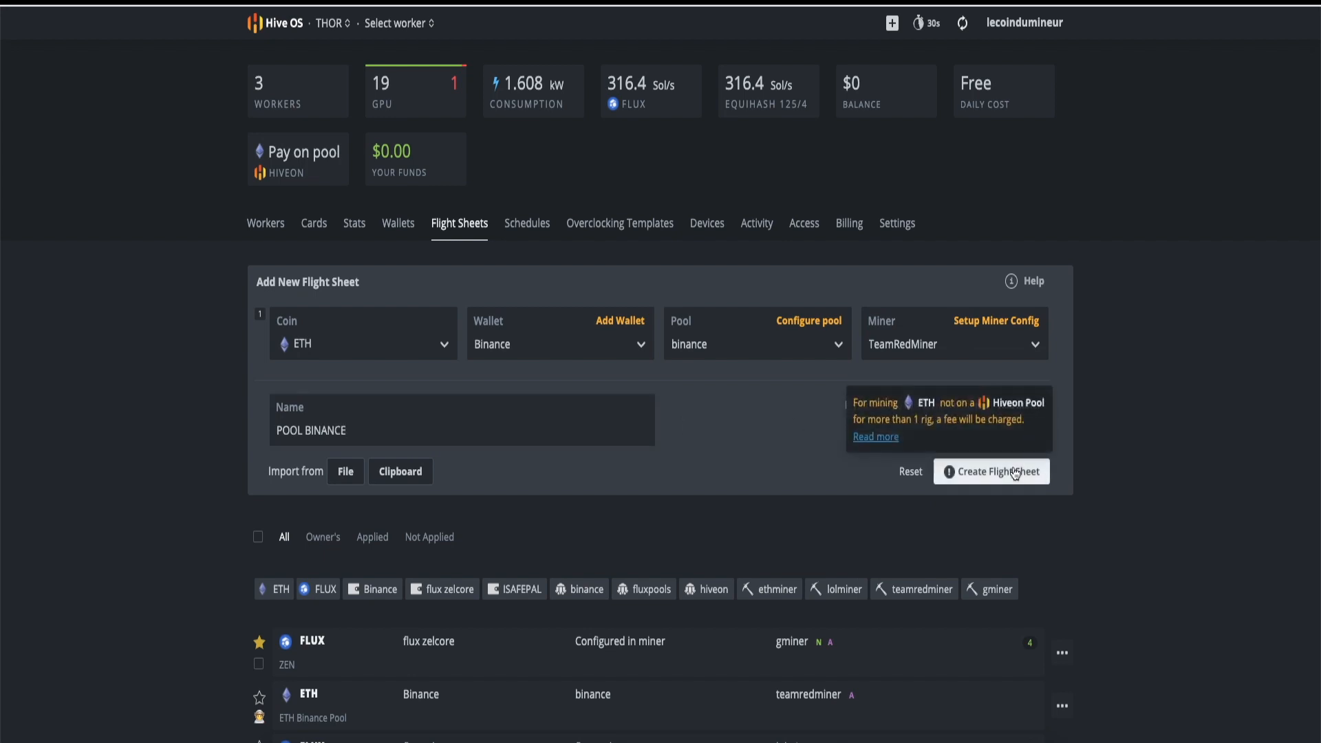
click(974, 468)
scroll(874, 421, down, 5)
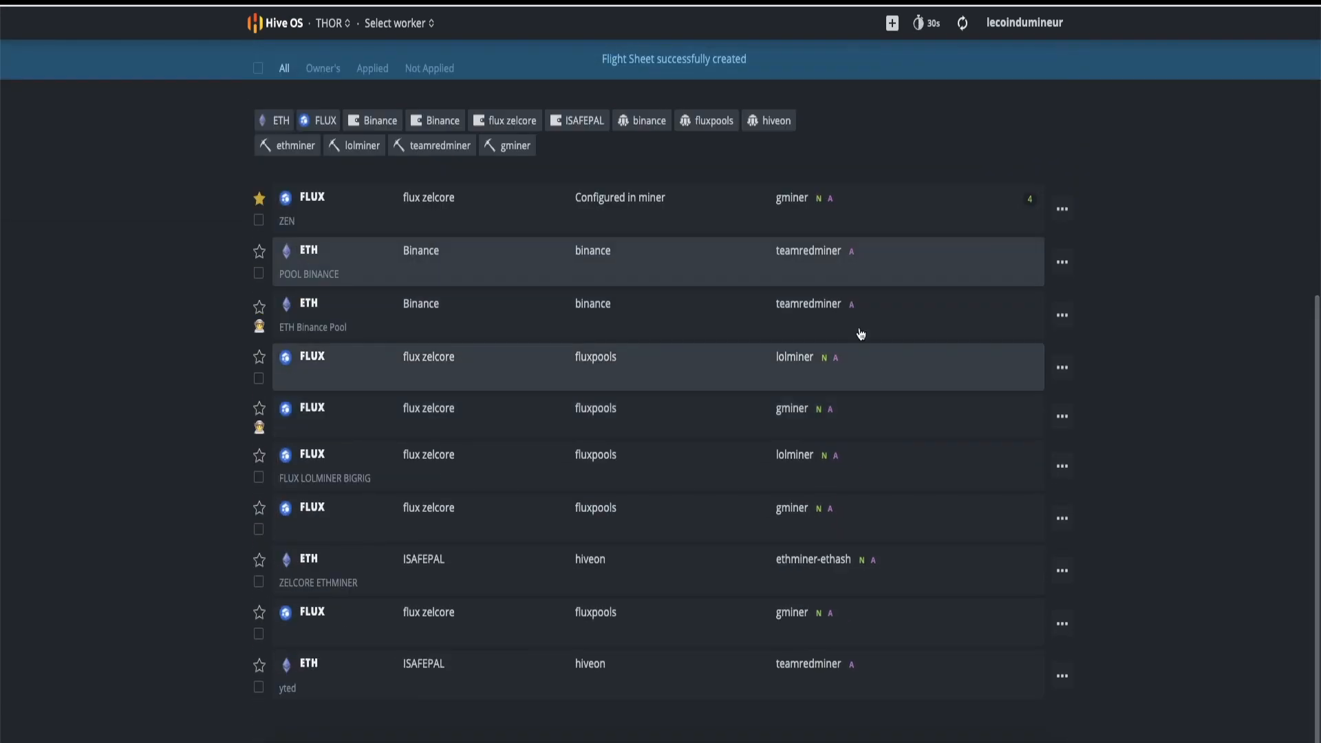
click(517, 265)
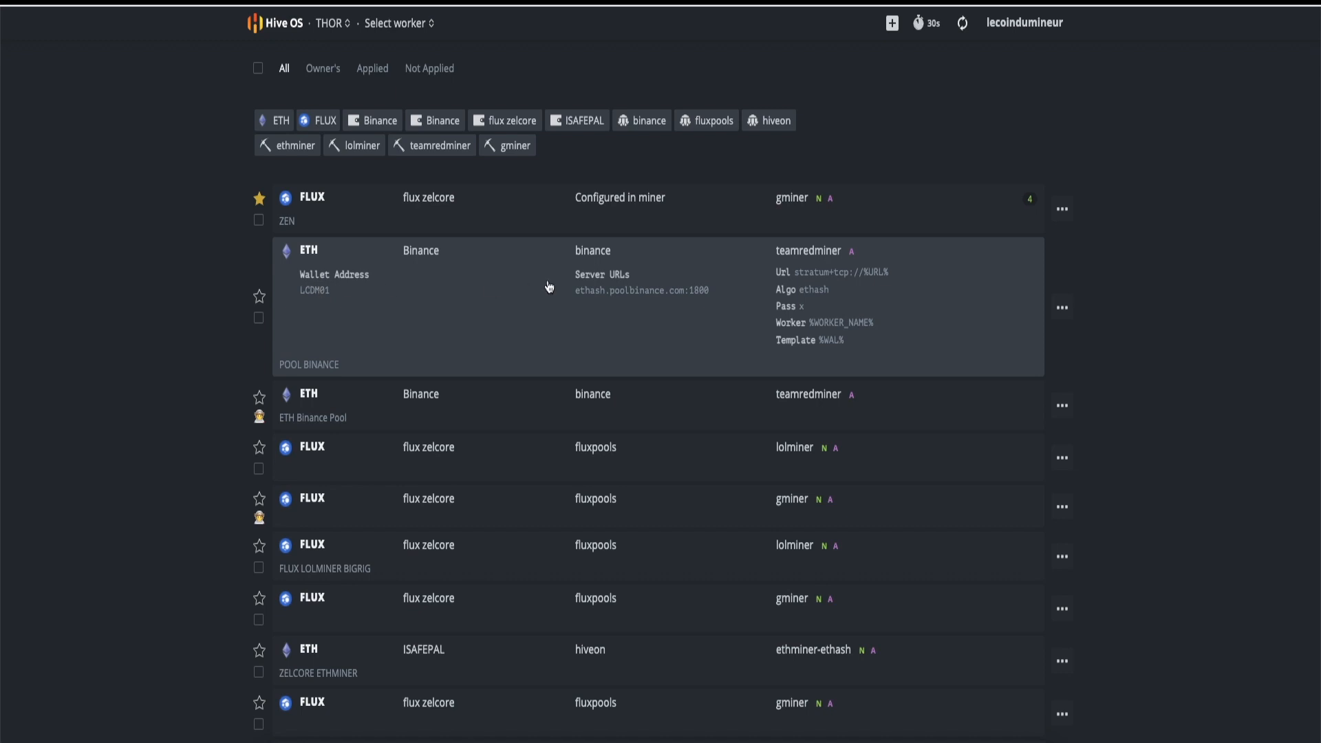
Step: Open the MINER 2 worker and go to its list of available flight sheets
scroll(549, 286, up, 7)
click(266, 223)
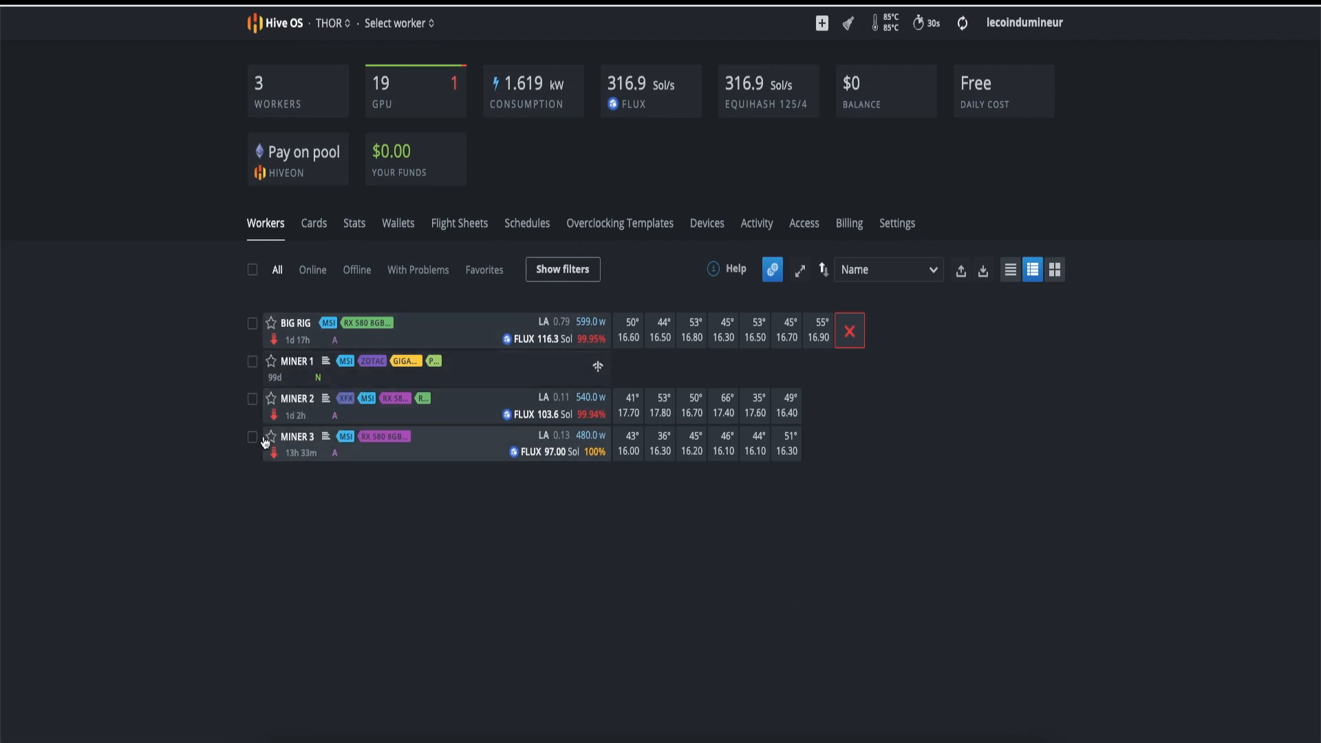
click(292, 406)
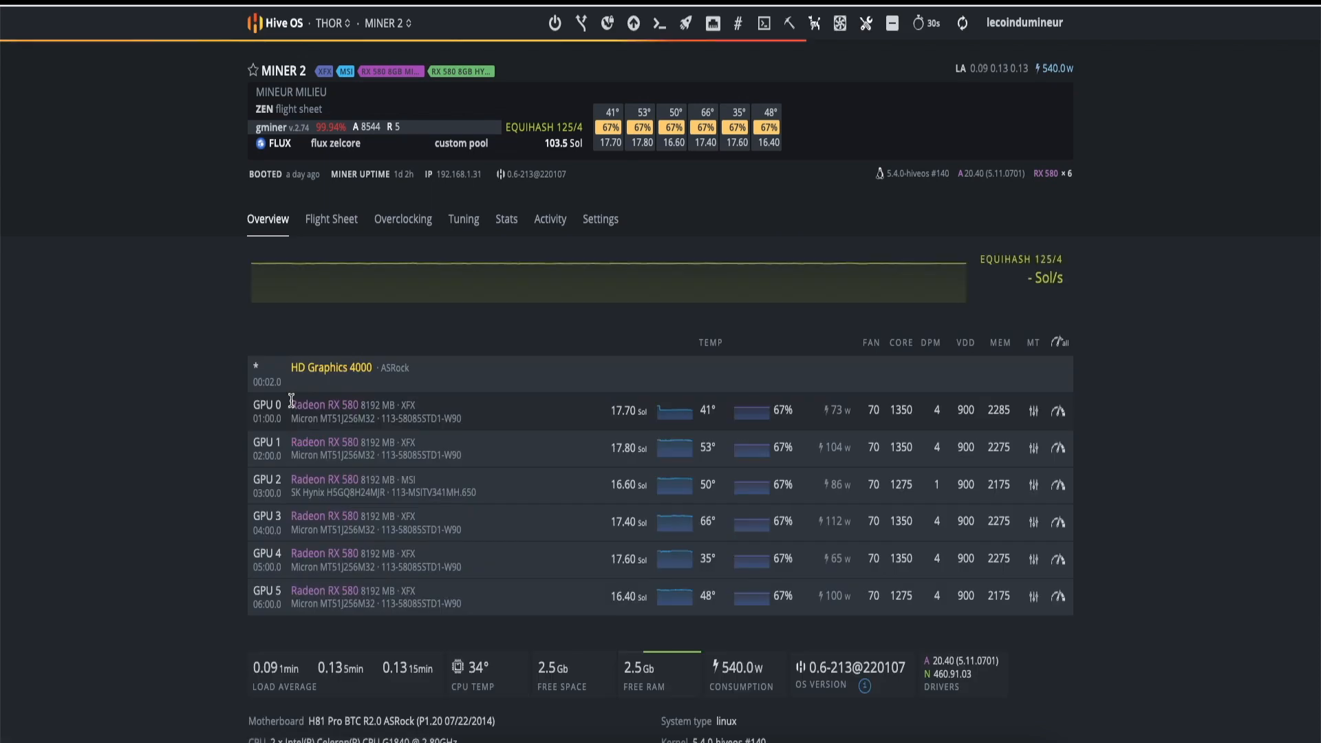
click(324, 222)
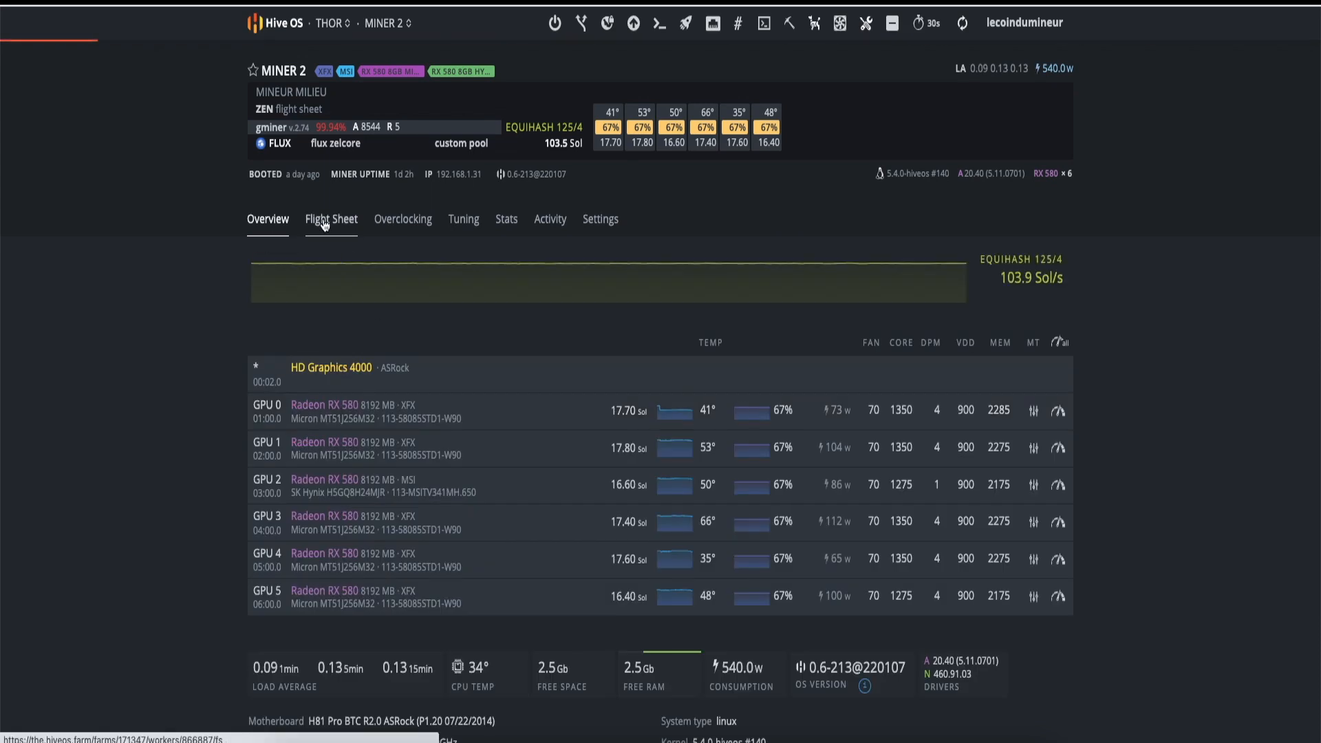
scroll(568, 464, down, 5)
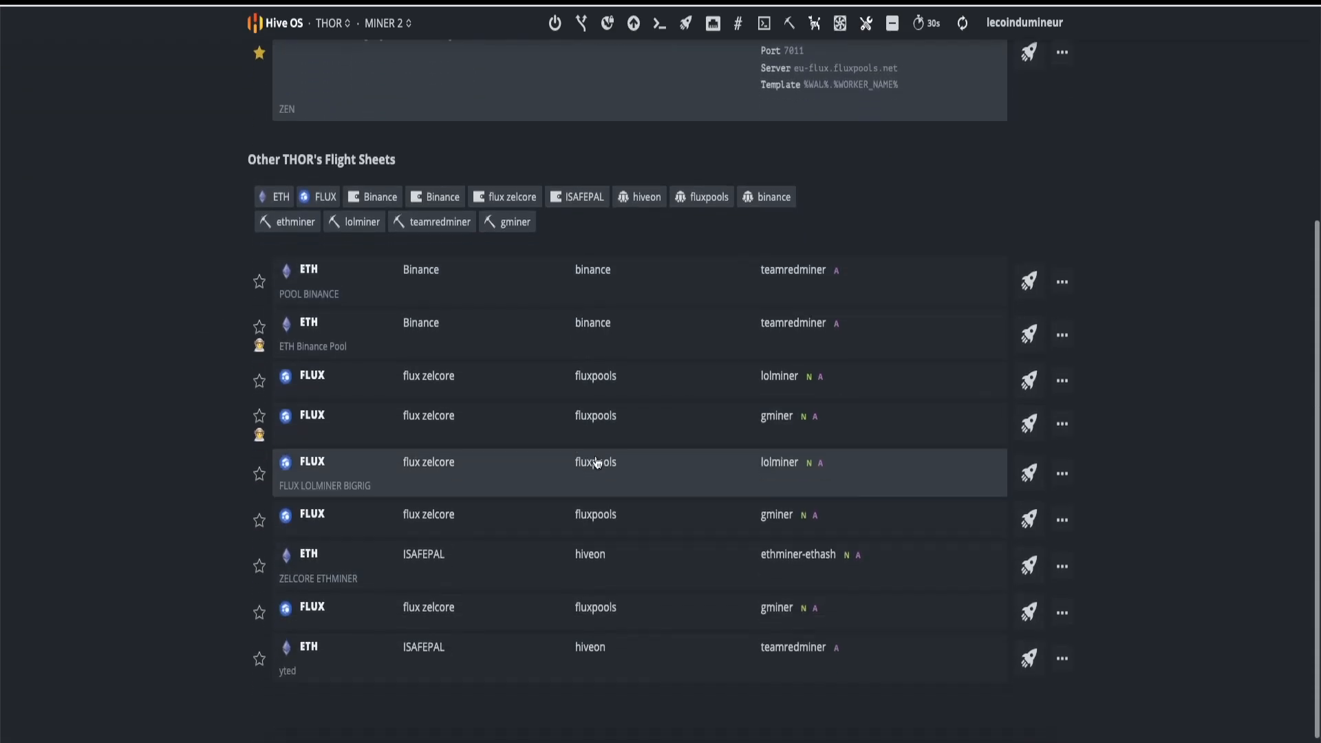
Step: Check the details of the two Binance flight sheets and apply POOL BINANCE to MINER 2, accepting the fee notice
click(533, 334)
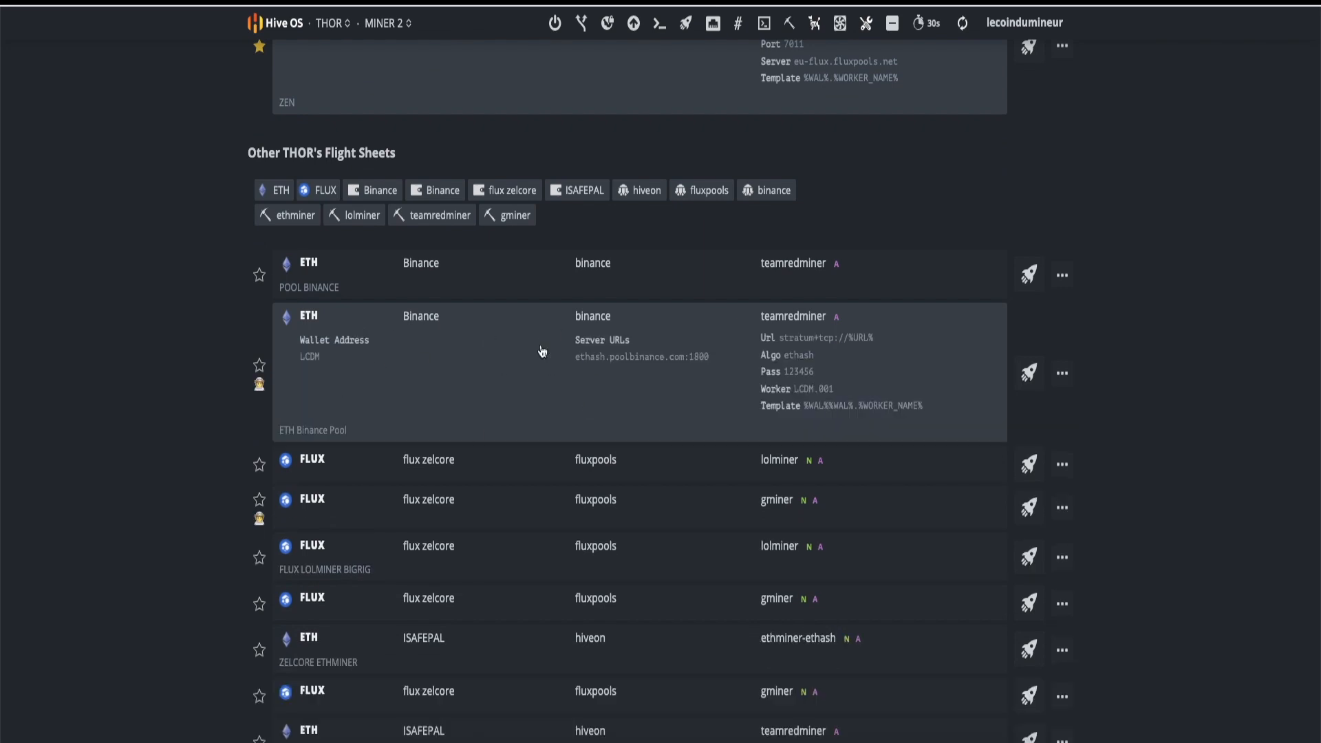
click(499, 354)
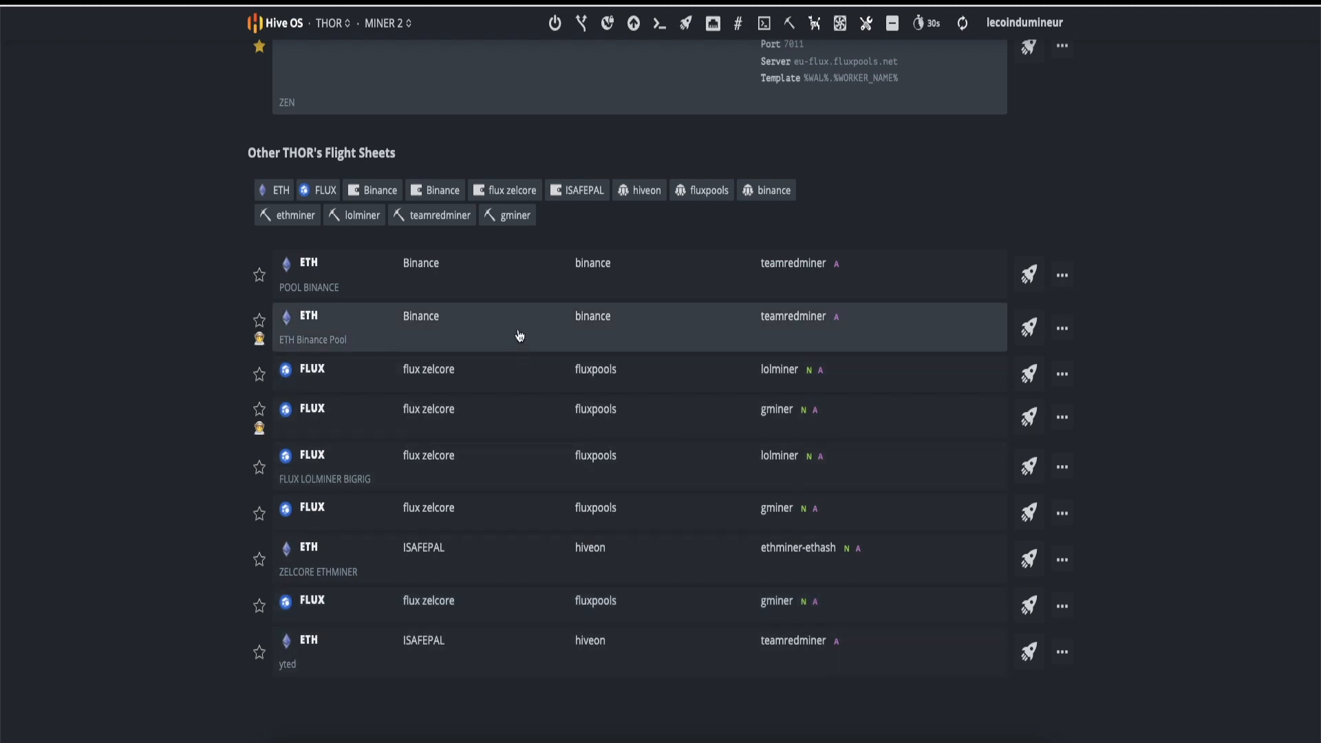
click(525, 268)
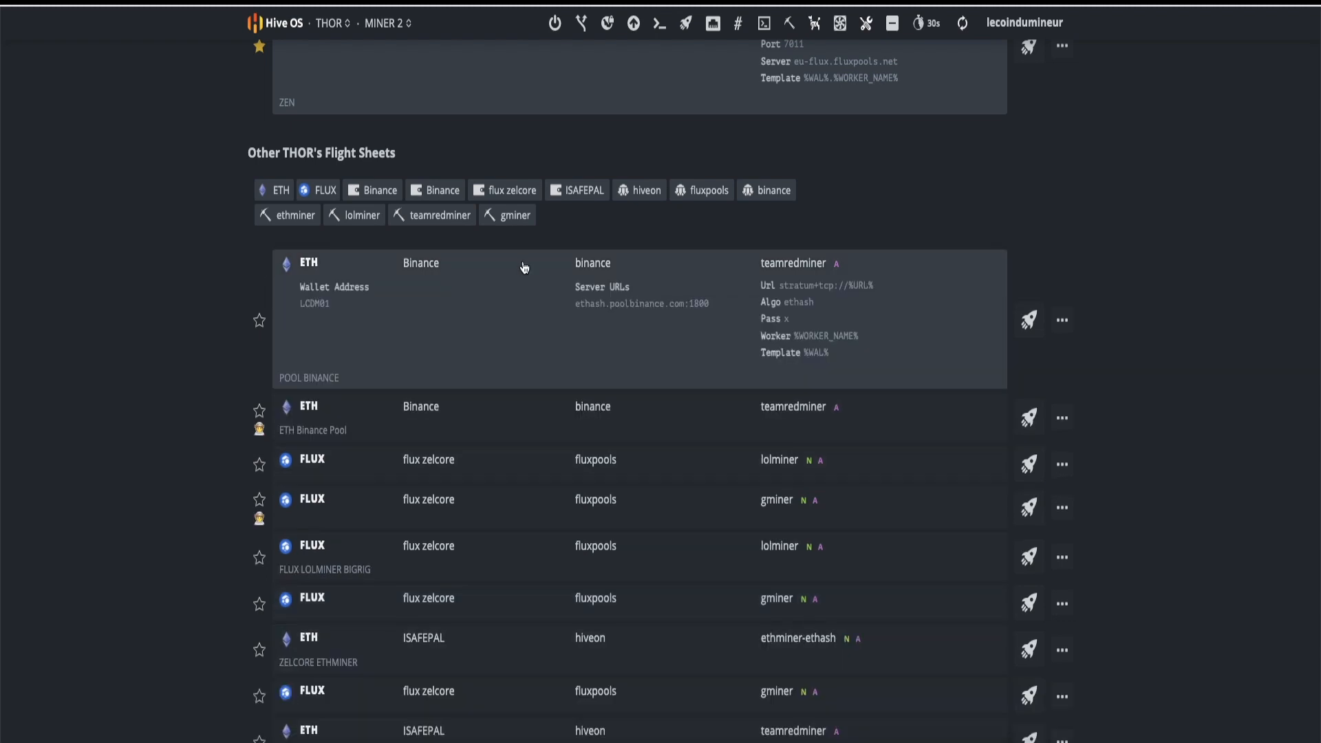
click(1030, 321)
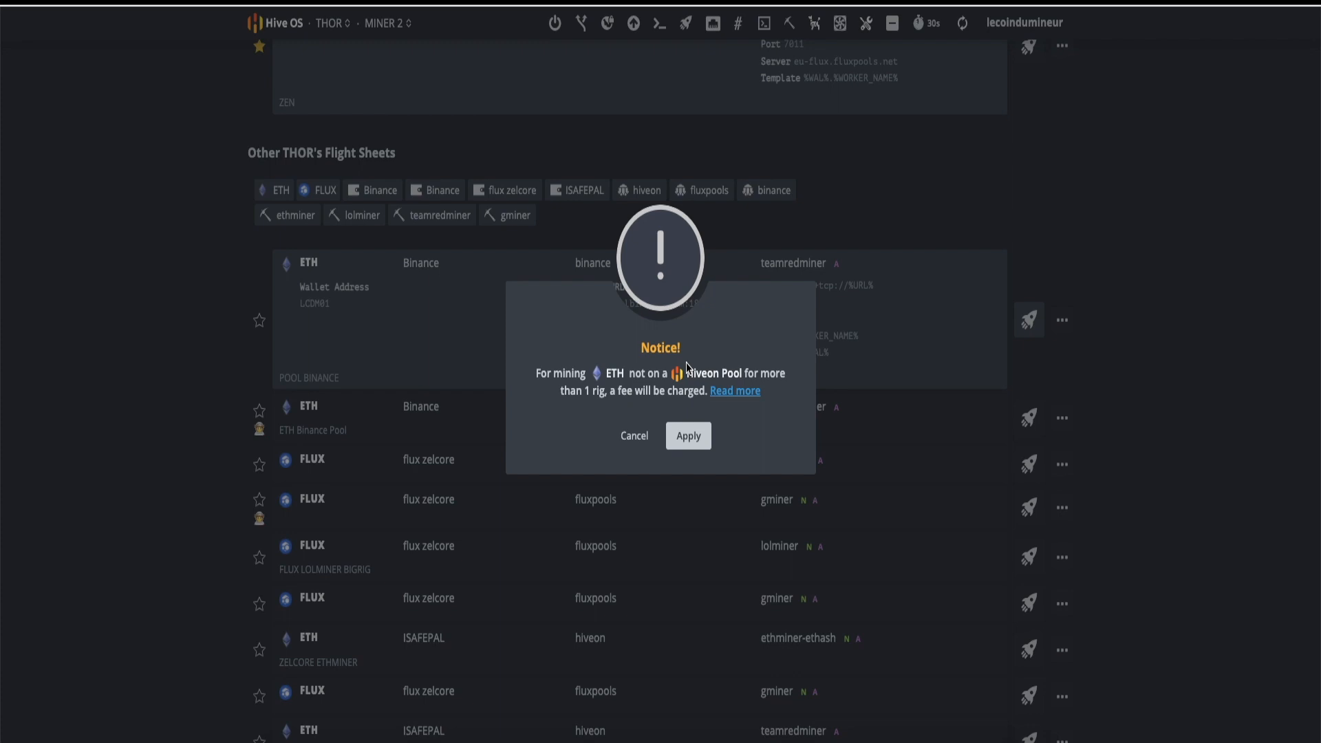
click(689, 435)
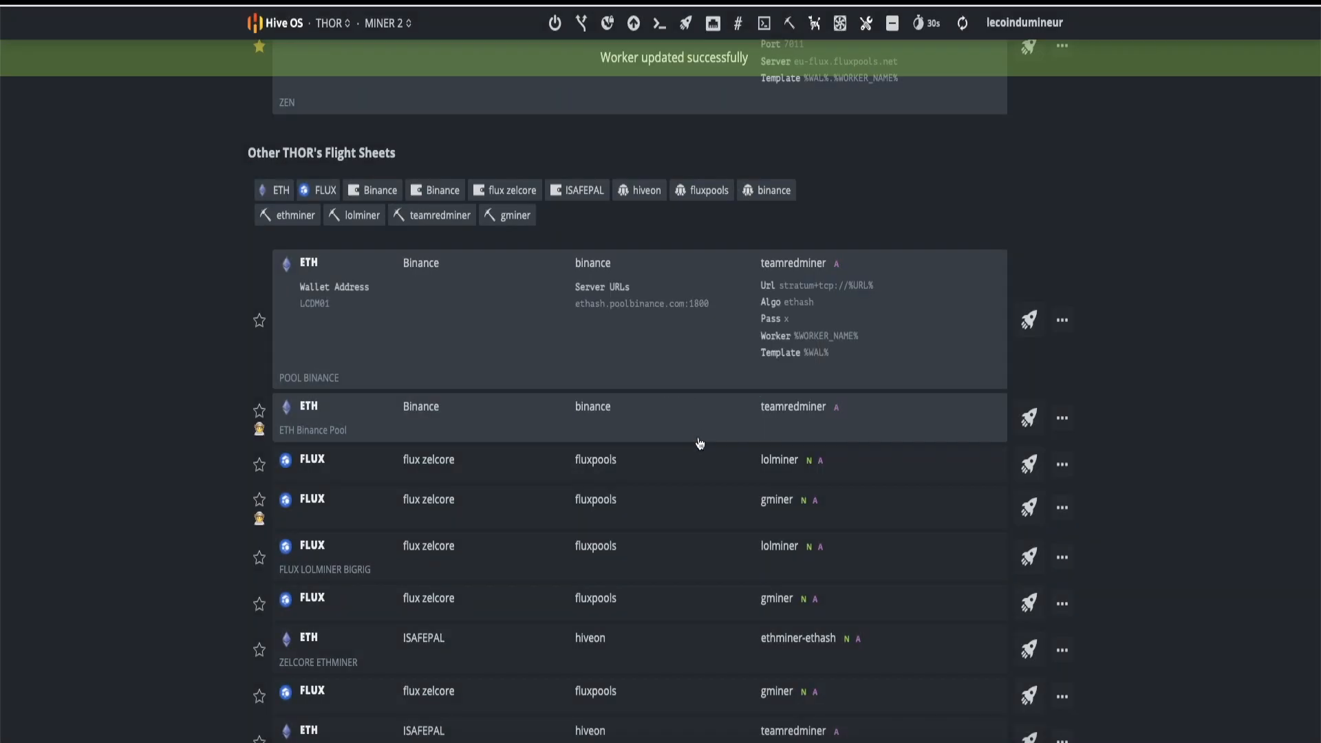
Step: Switch to Binance Pool and review the LCDM01 account's mining and bonus earnings history and its hash rate statistics
scroll(618, 384, up, 5)
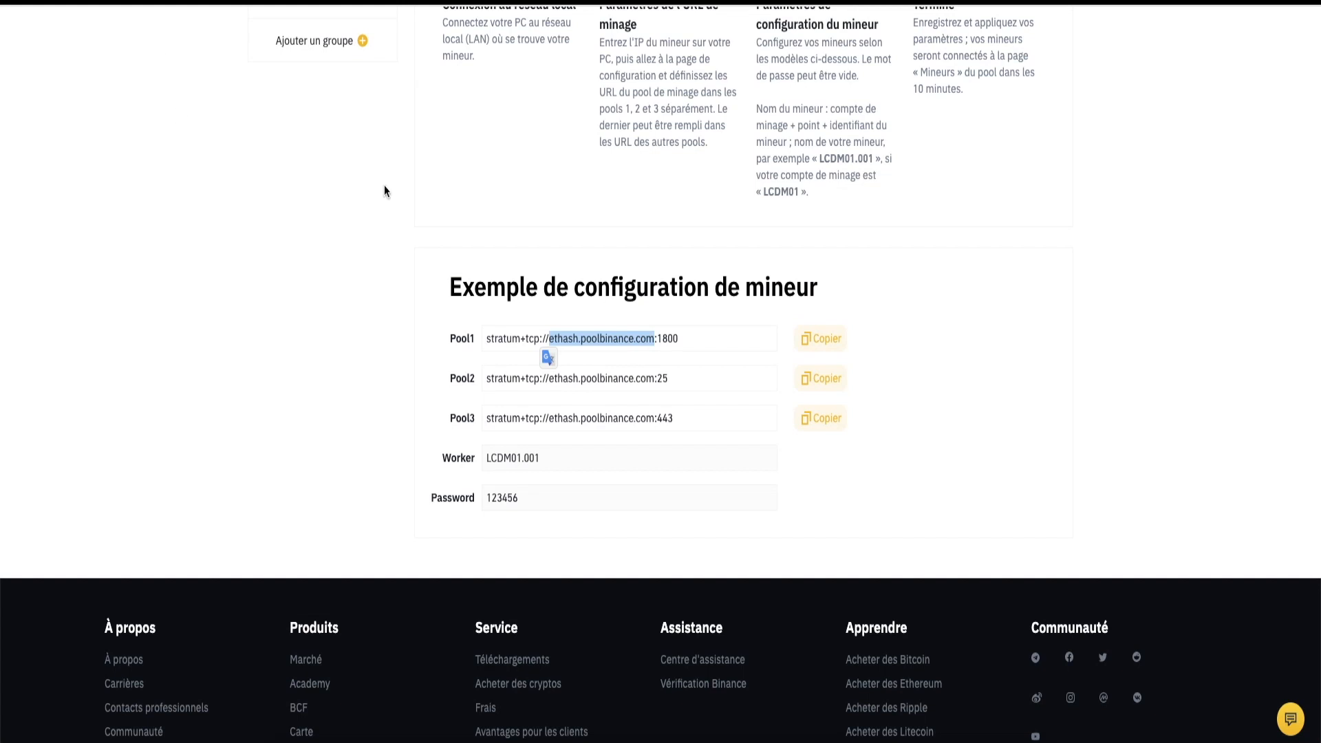
scroll(683, 340, up, 6)
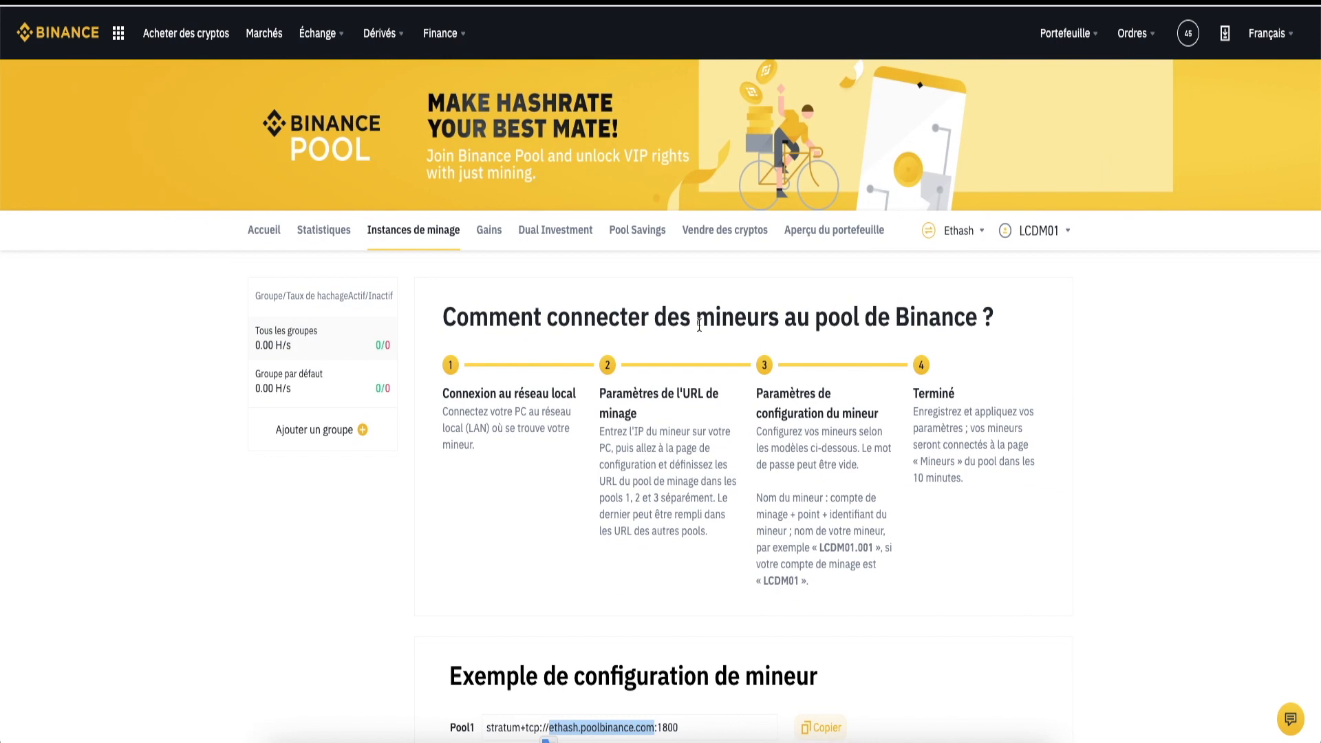
click(489, 231)
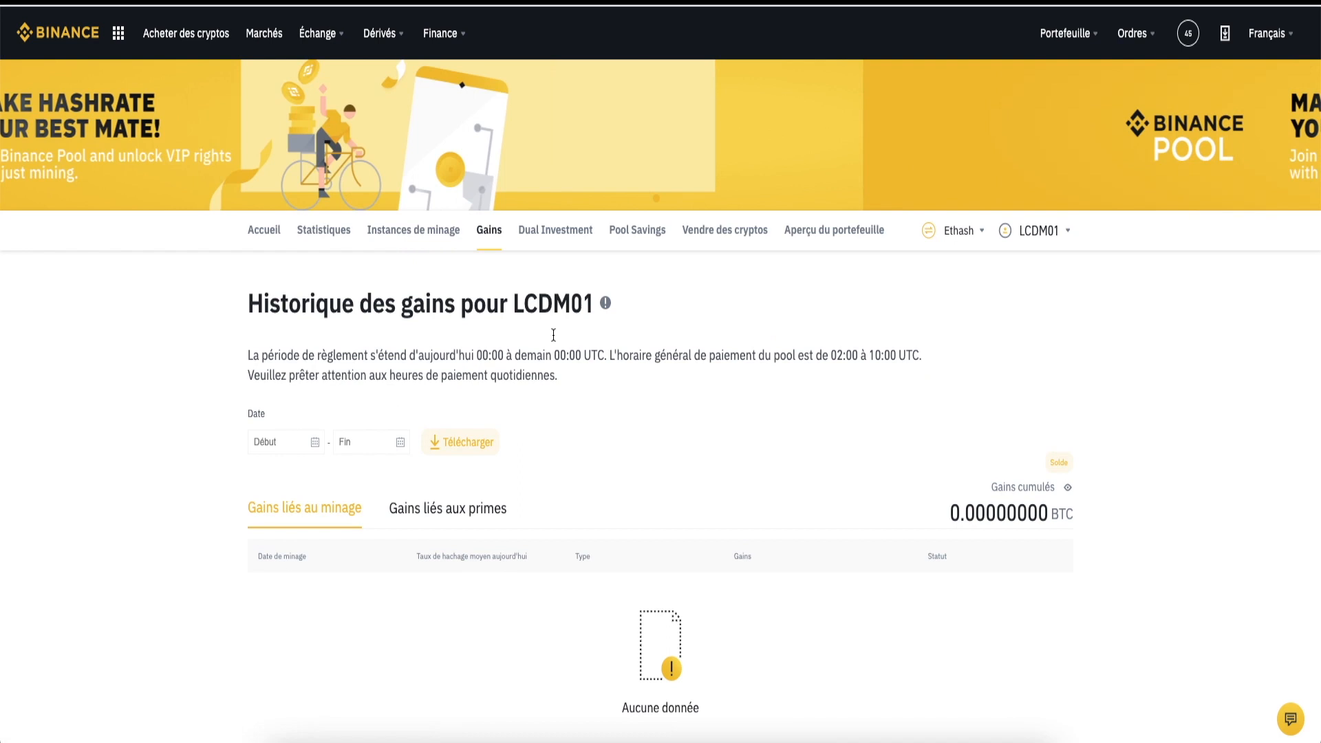
scroll(635, 407, down, 1)
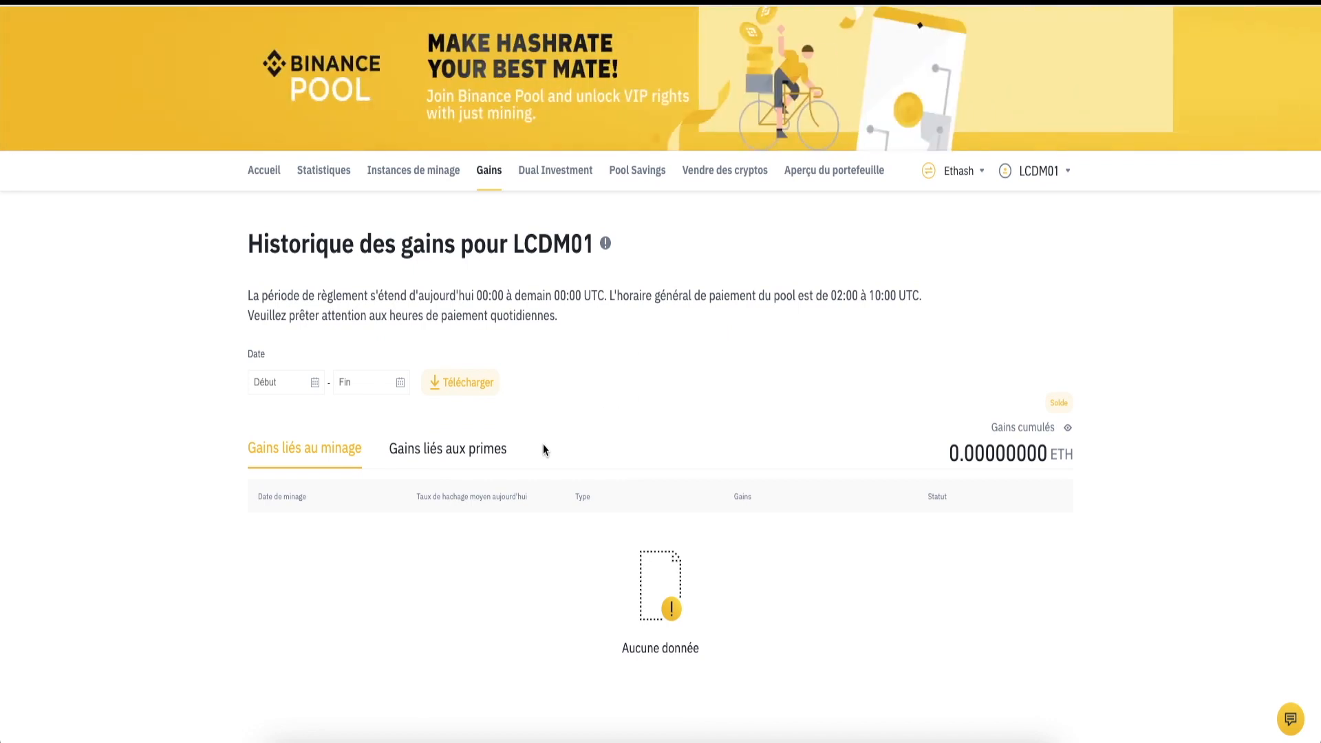
click(490, 450)
click(339, 459)
click(472, 458)
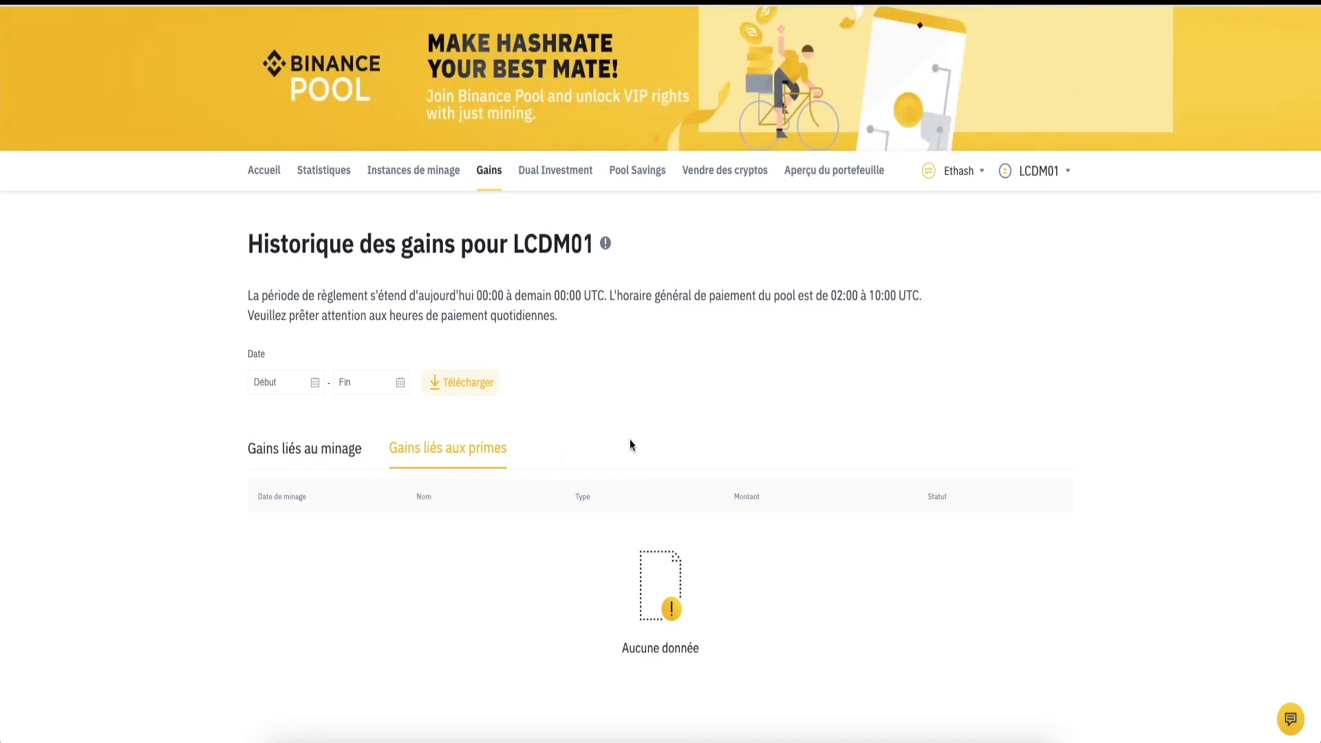
click(286, 454)
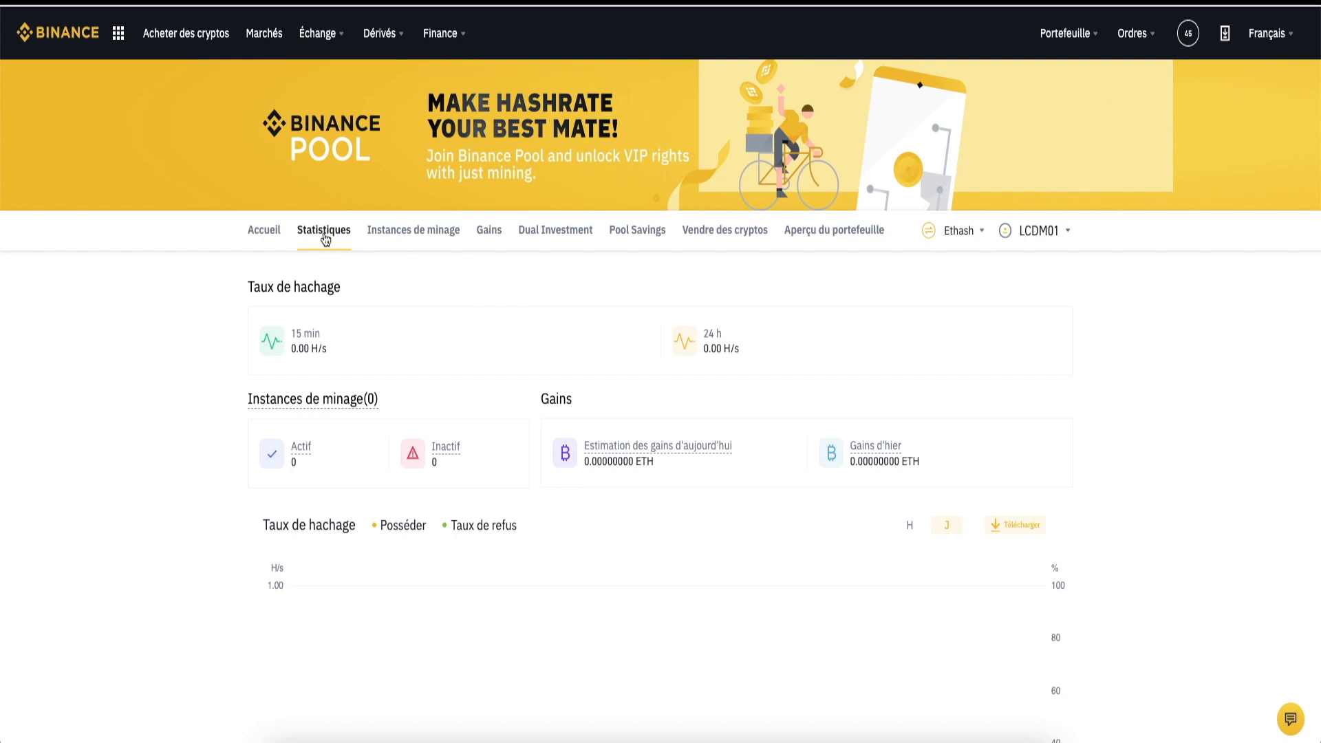
click(266, 231)
click(319, 232)
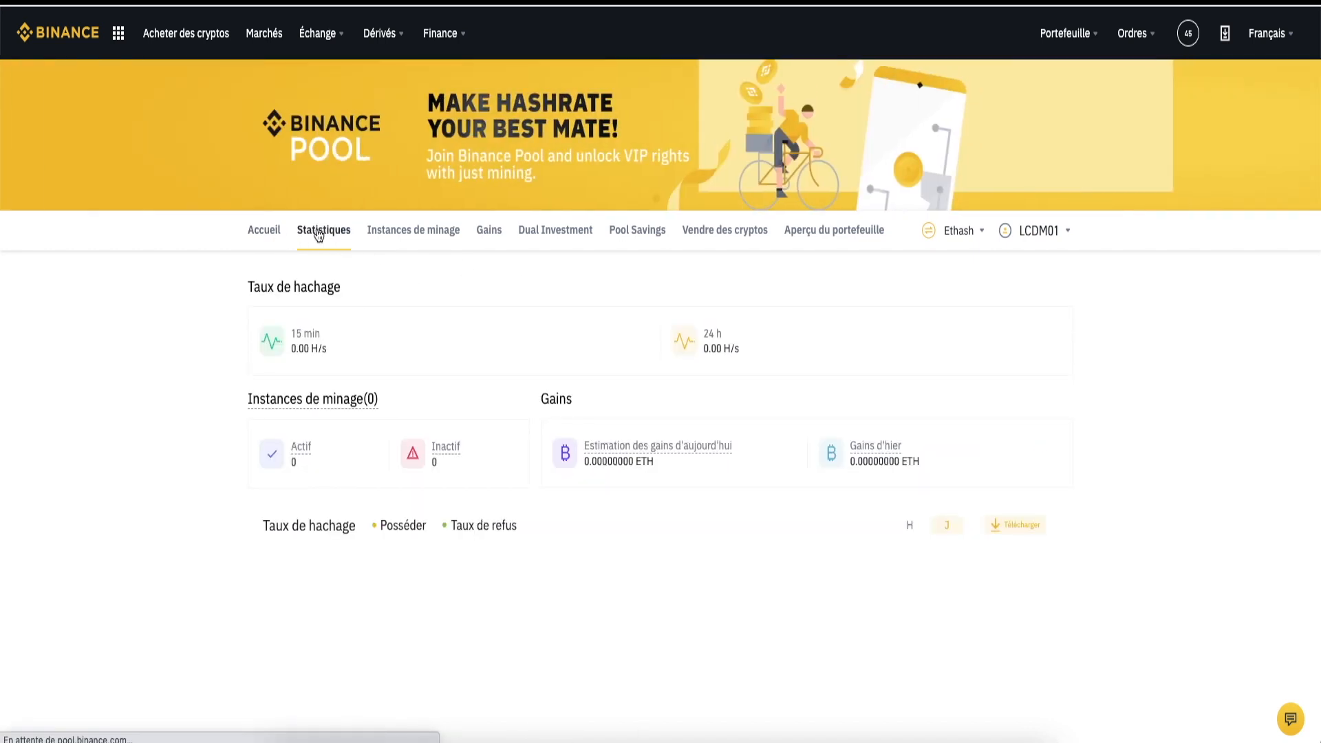
Step: Review the LCDM01 account's mining instances, estimated and previous-day earnings, and daily hash rate chart on the statistics page
scroll(446, 324, down, 1)
scroll(471, 329, down, 2)
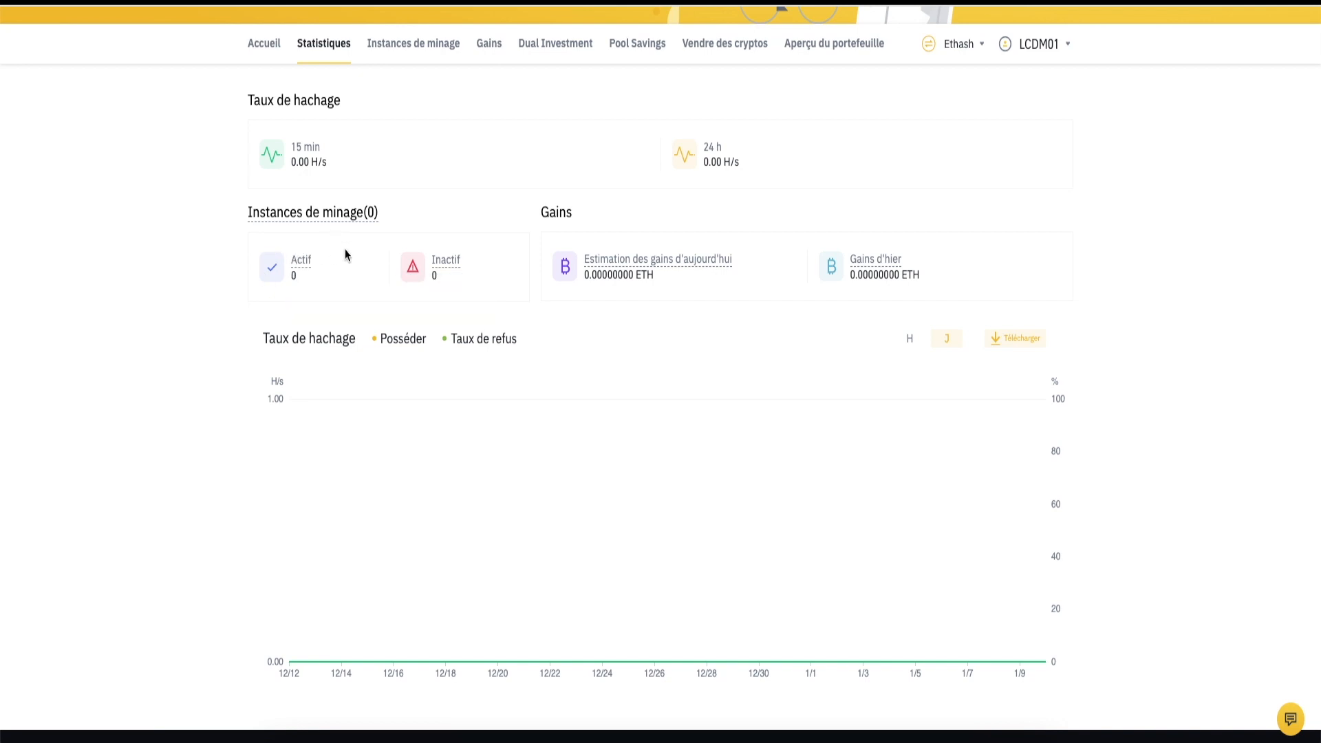
mouse_move(596, 262)
mouse_move(878, 276)
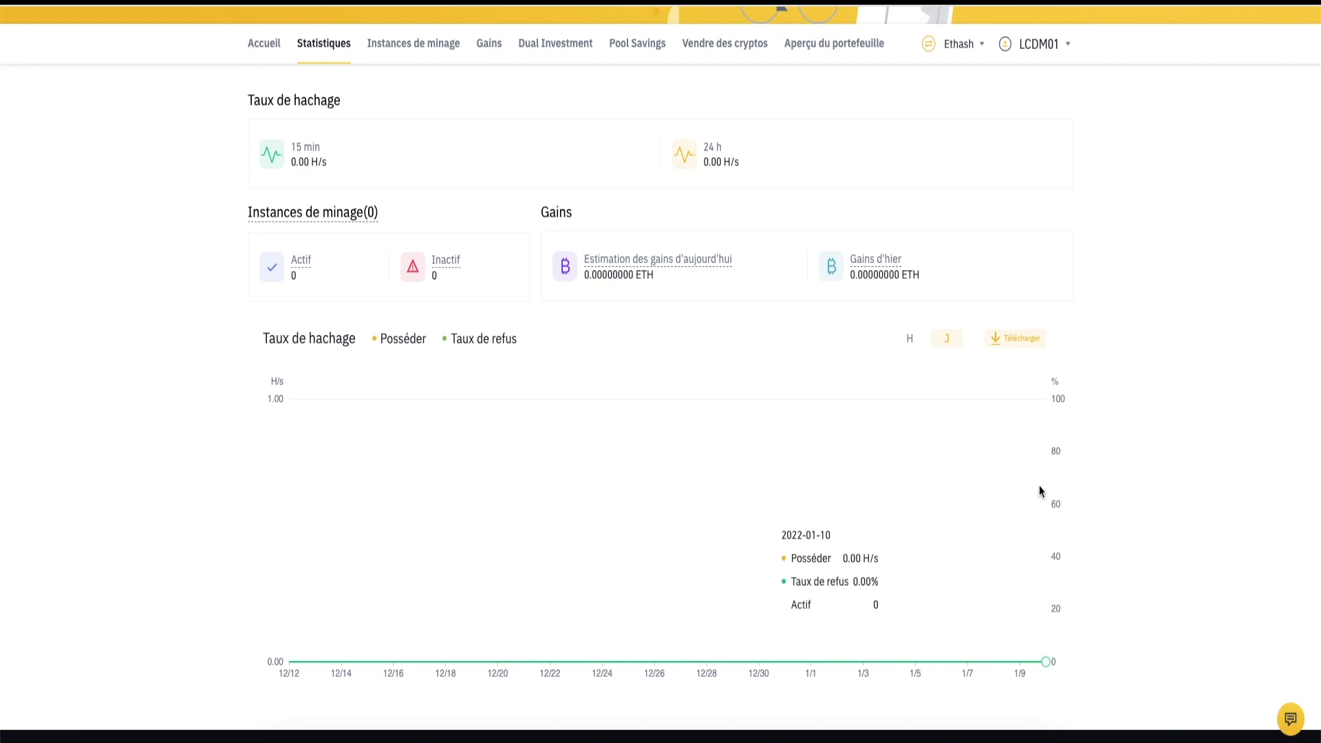
scroll(554, 508, down, 2)
scroll(557, 510, up, 3)
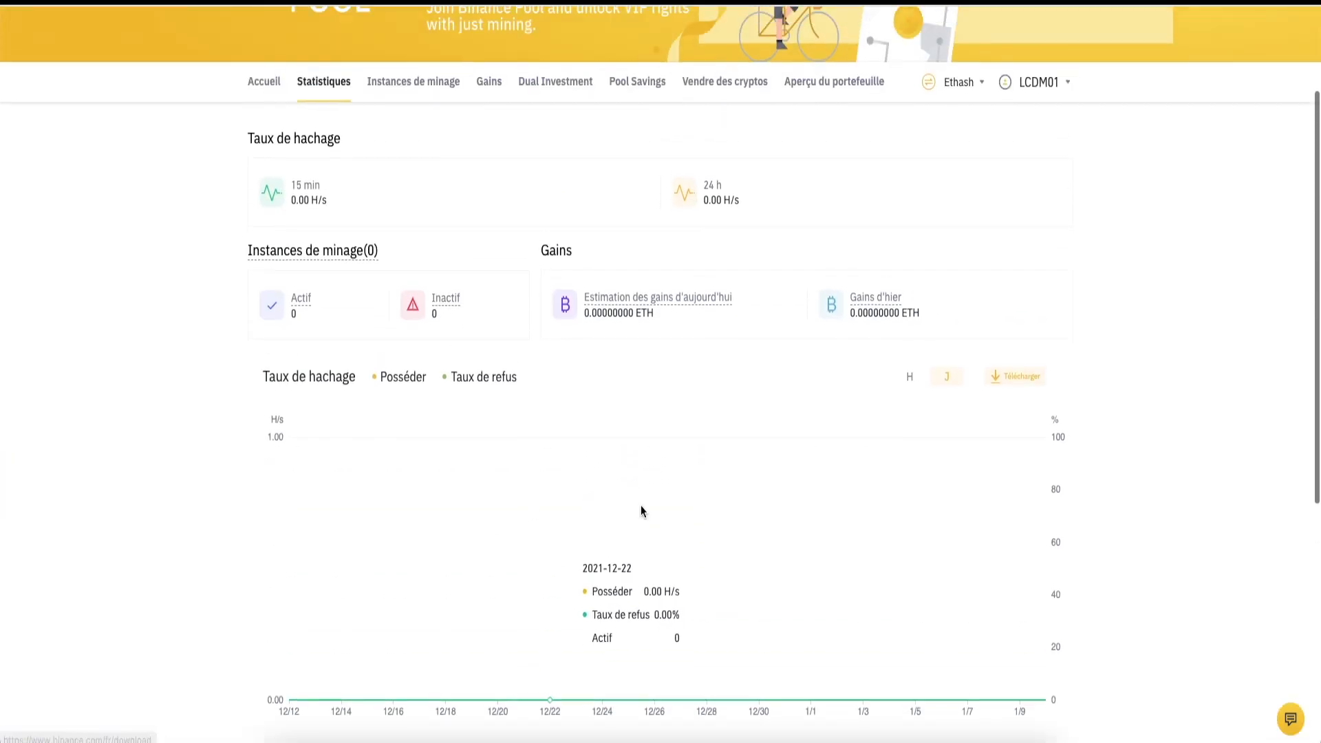
scroll(591, 359, up, 2)
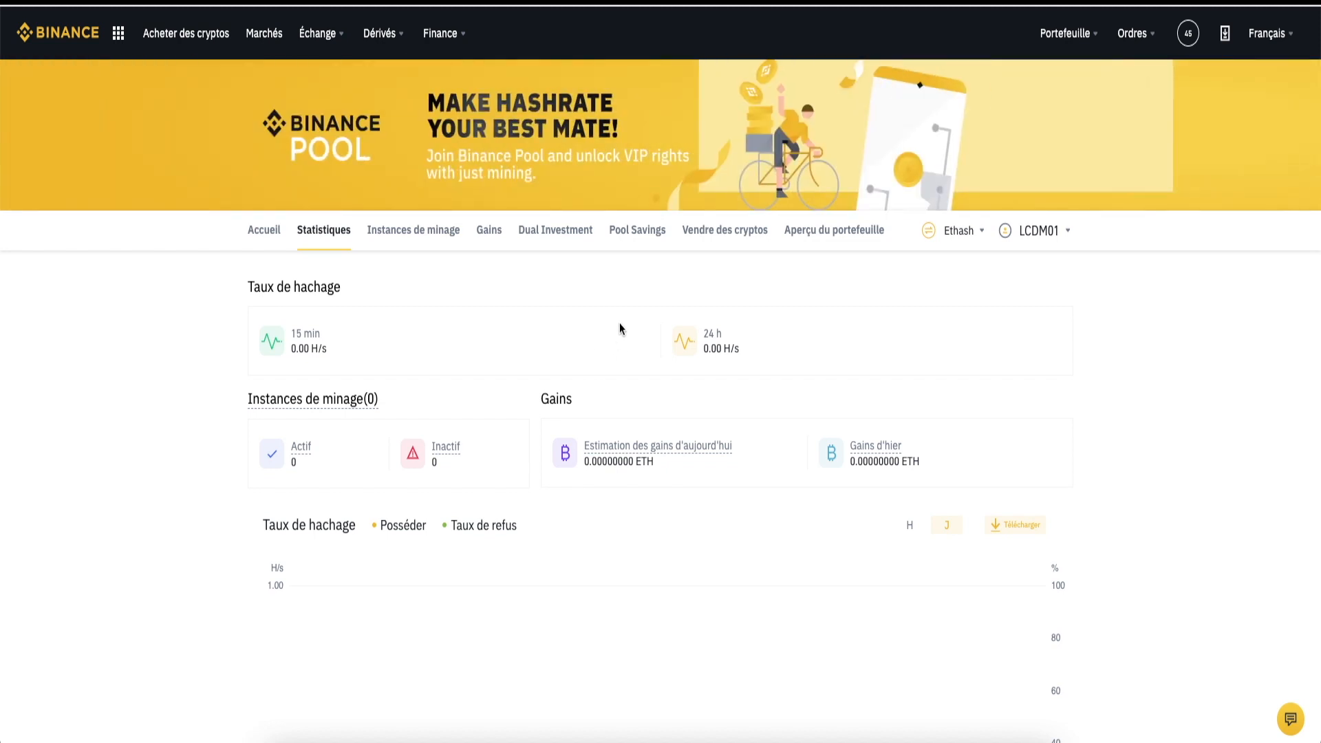
Step: Open the pool's portfolio overview and review the main account bill with its mining earnings totals and mining details
click(828, 234)
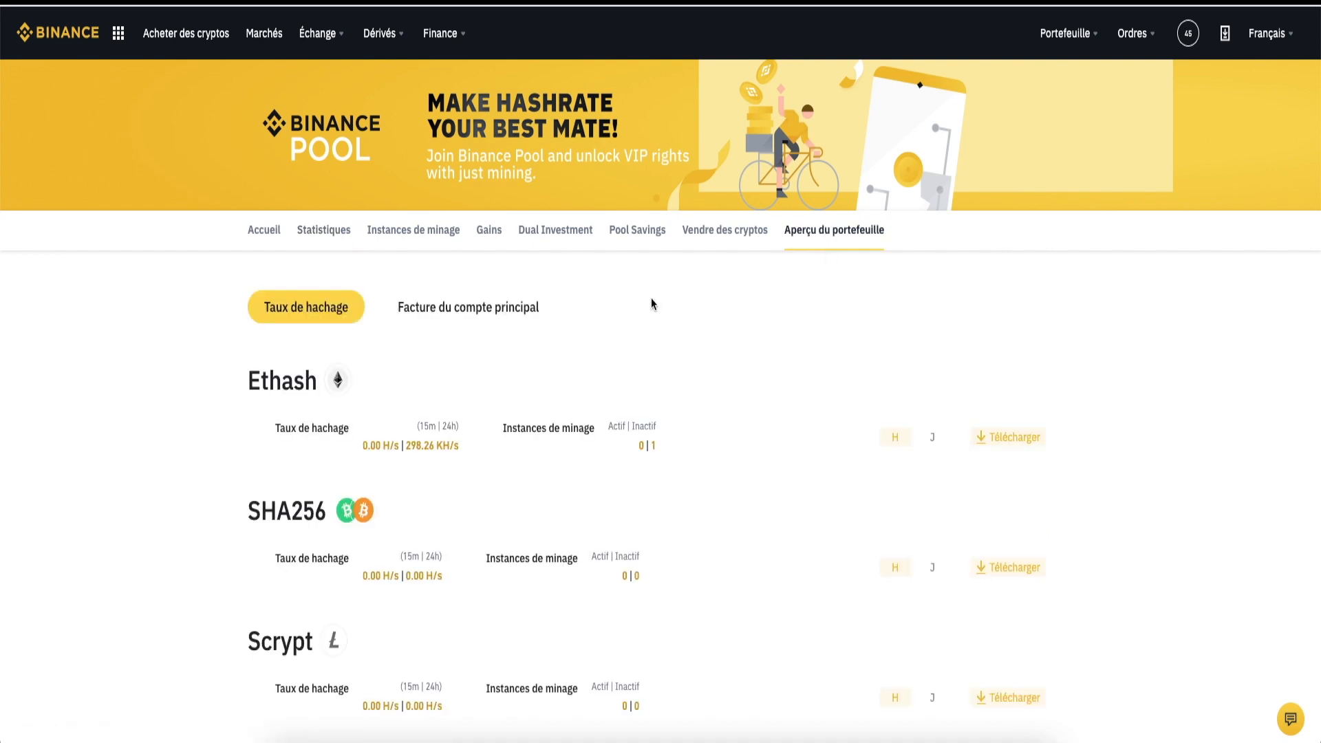
click(526, 309)
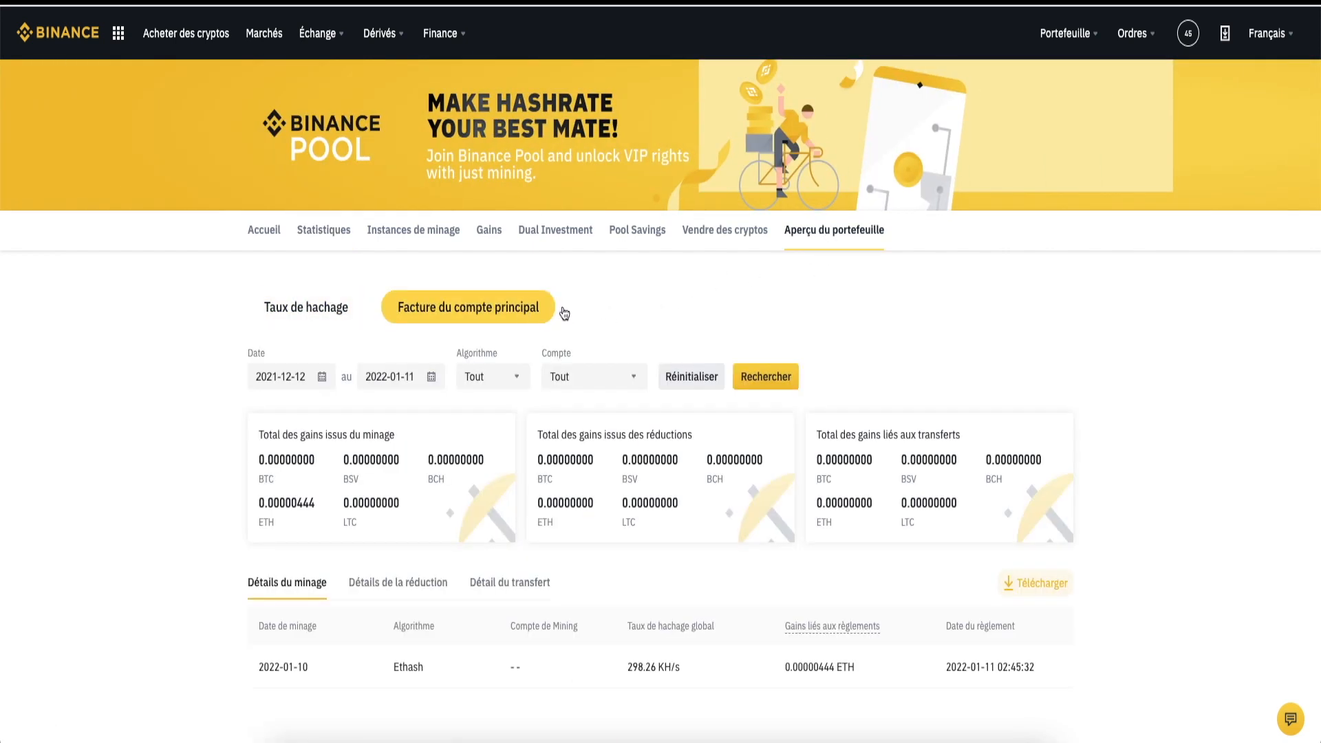
scroll(610, 307, down, 2)
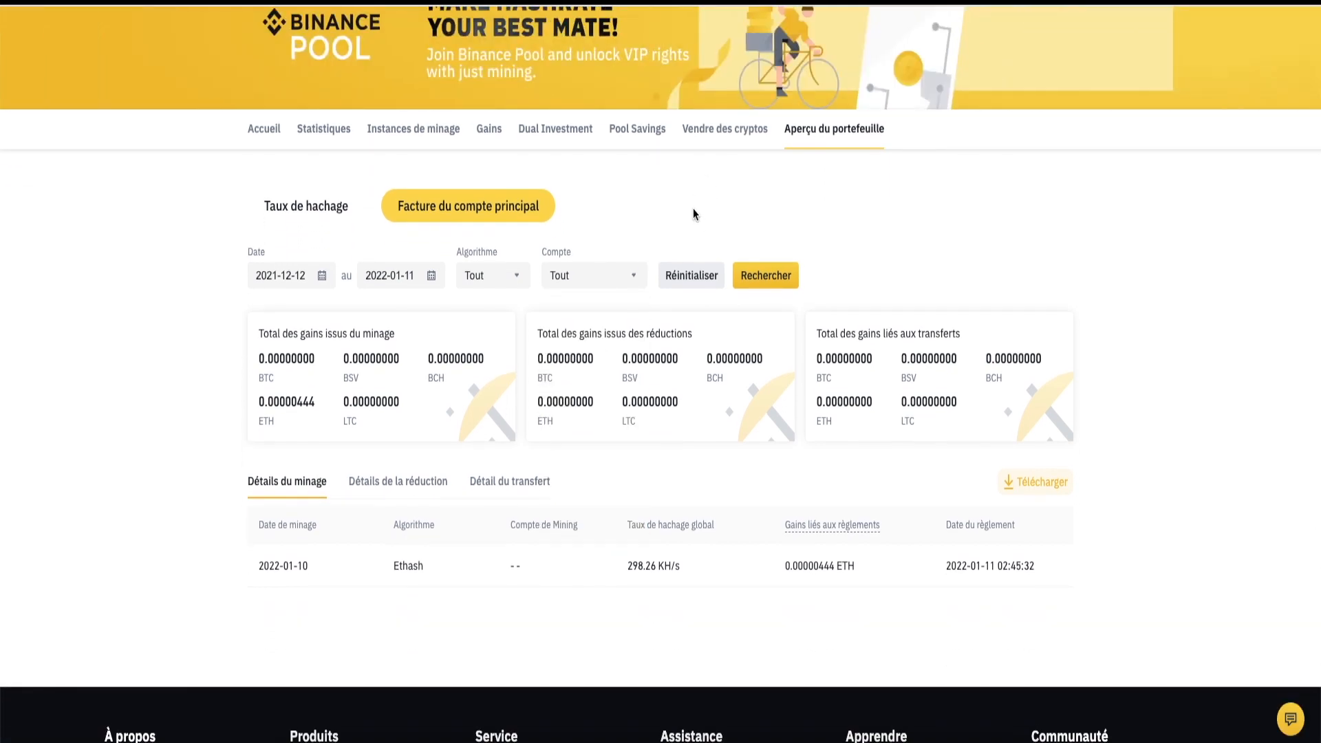
scroll(692, 208, up, 2)
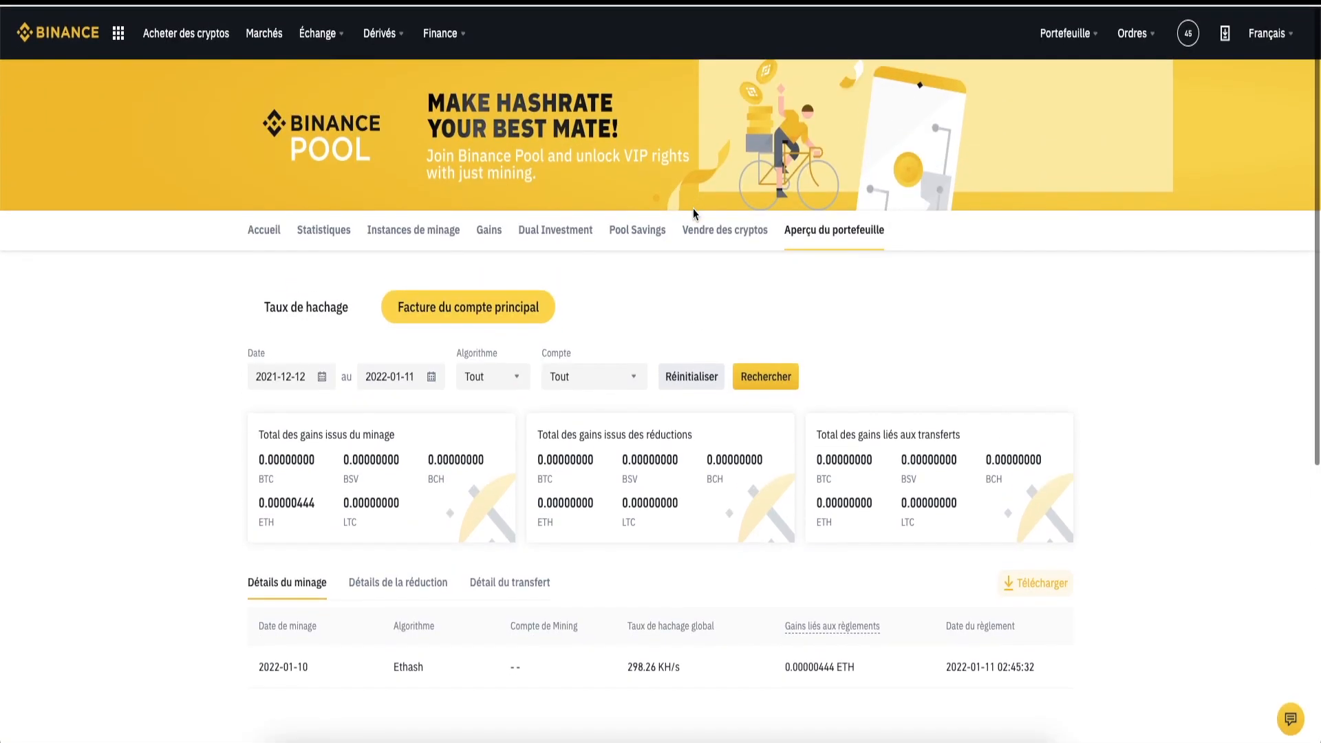
Step: Check the LCDM01 earnings history page and open the pool home page's FAQ article on where daily revenues go
click(273, 236)
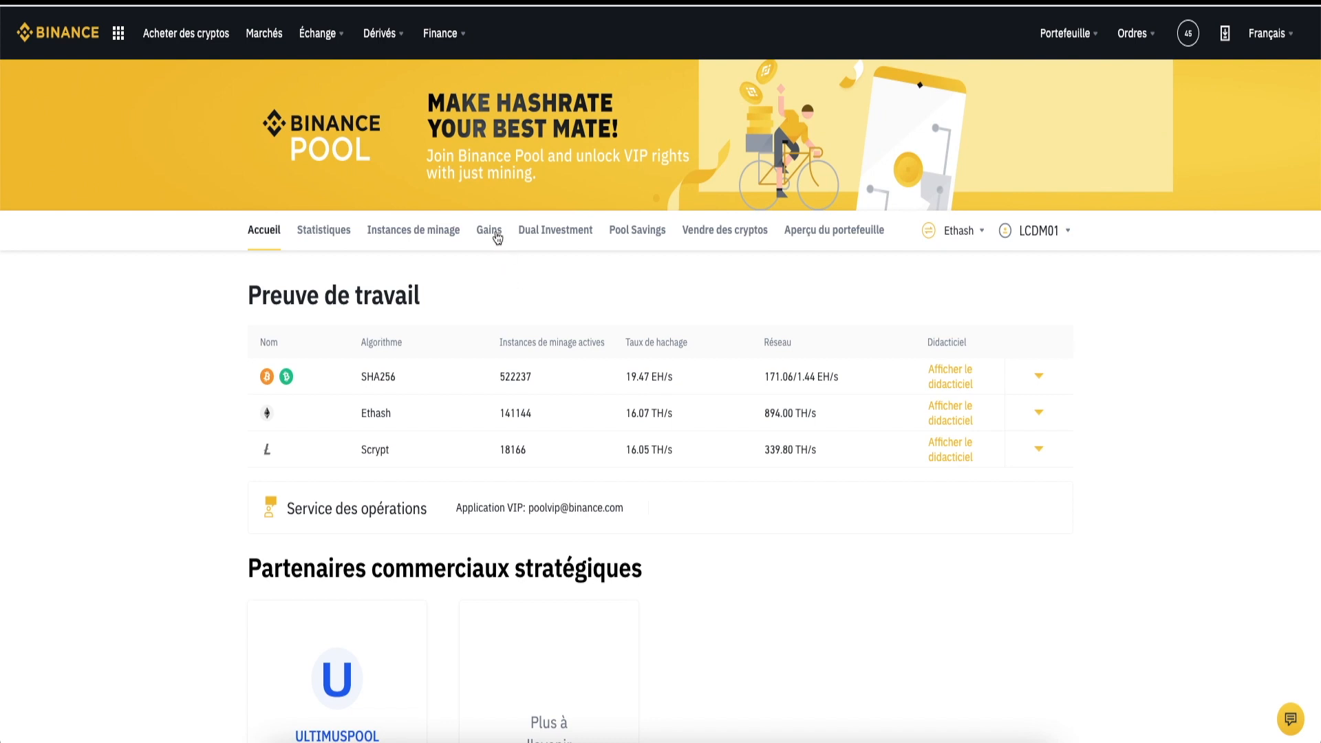
click(494, 234)
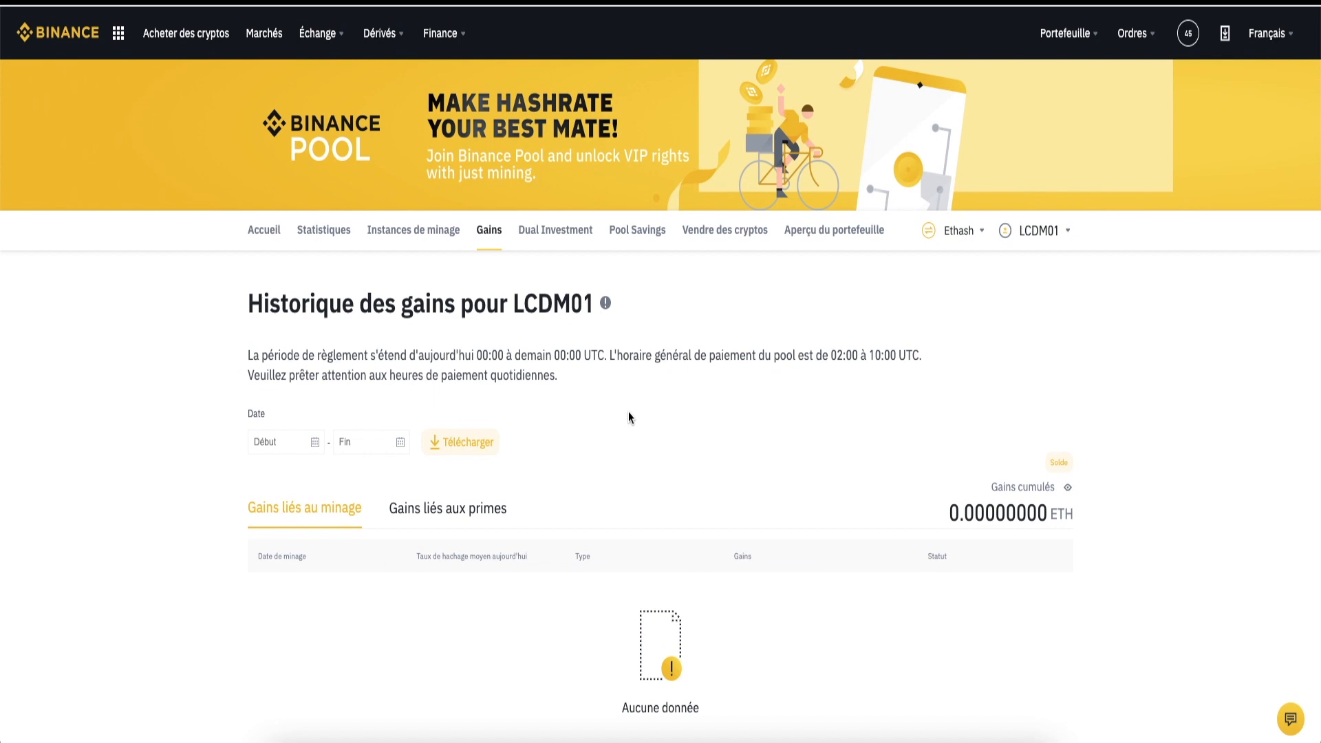
click(276, 234)
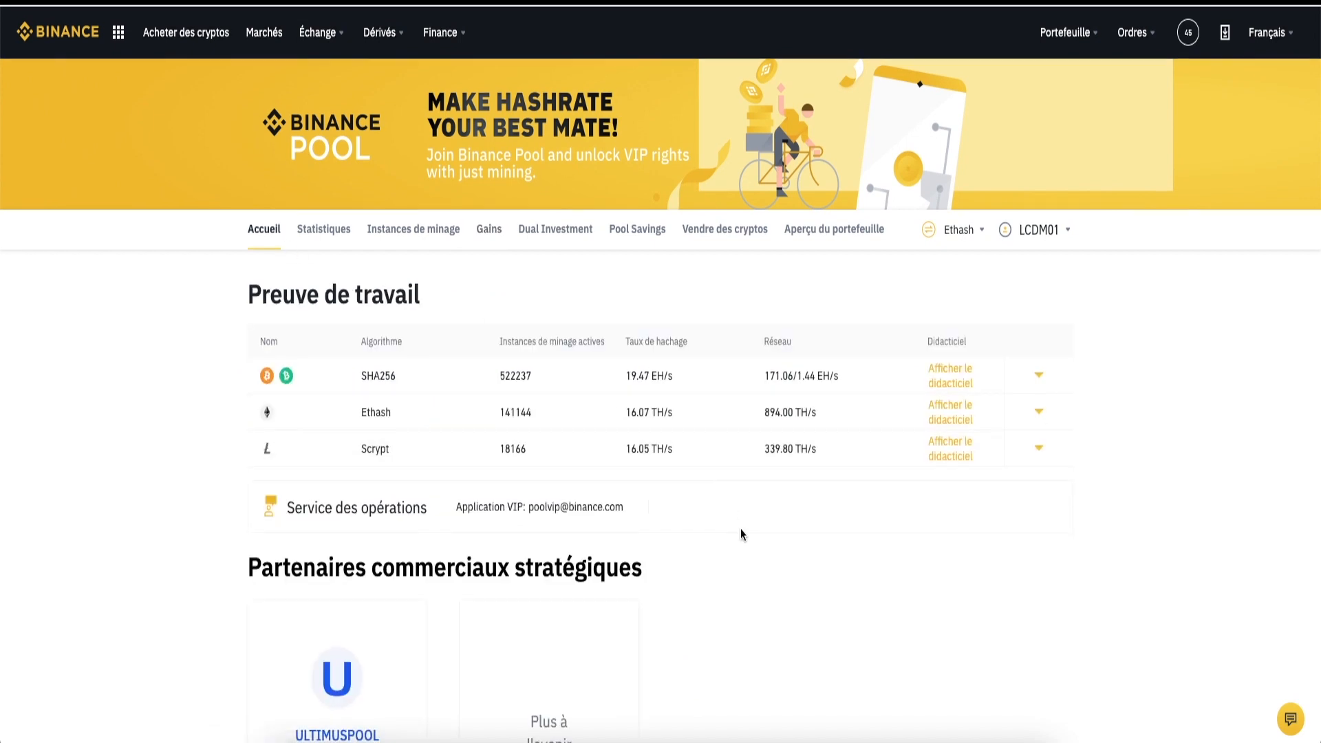
scroll(741, 534, down, 12)
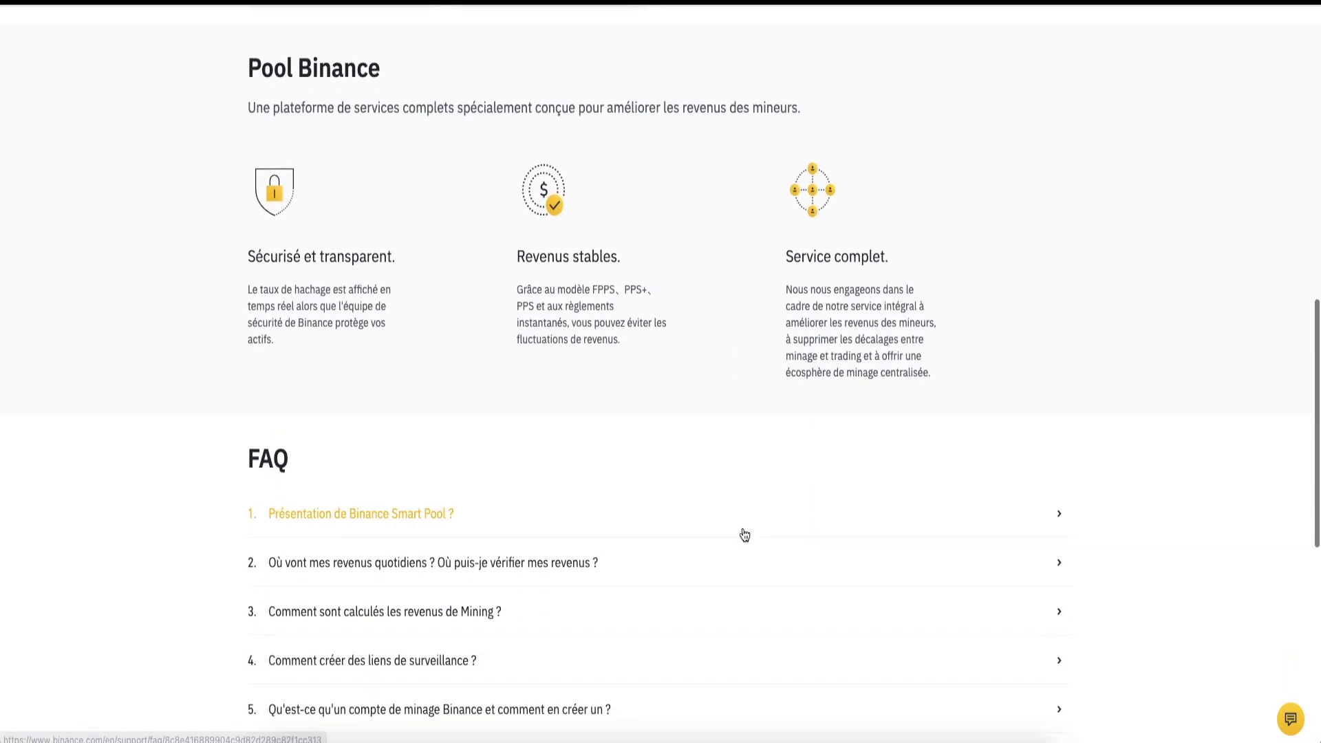
scroll(744, 534, down, 3)
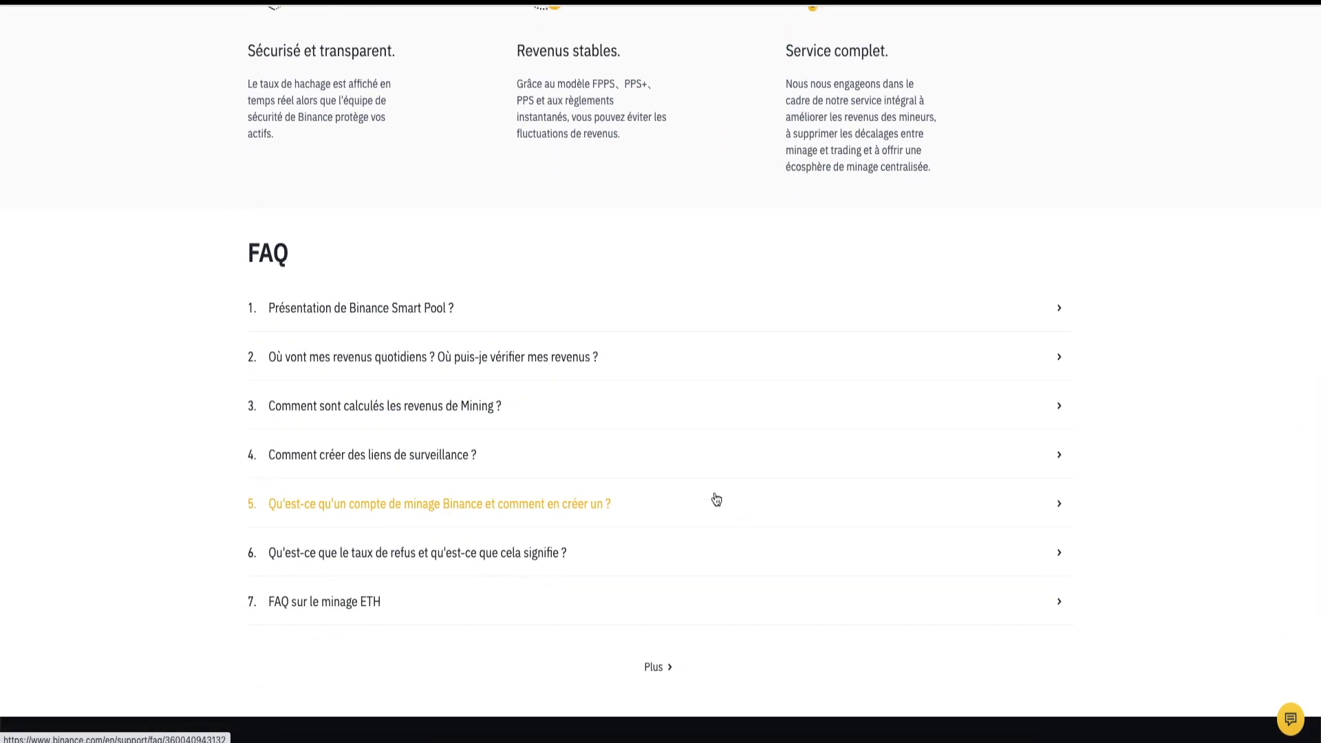
click(567, 369)
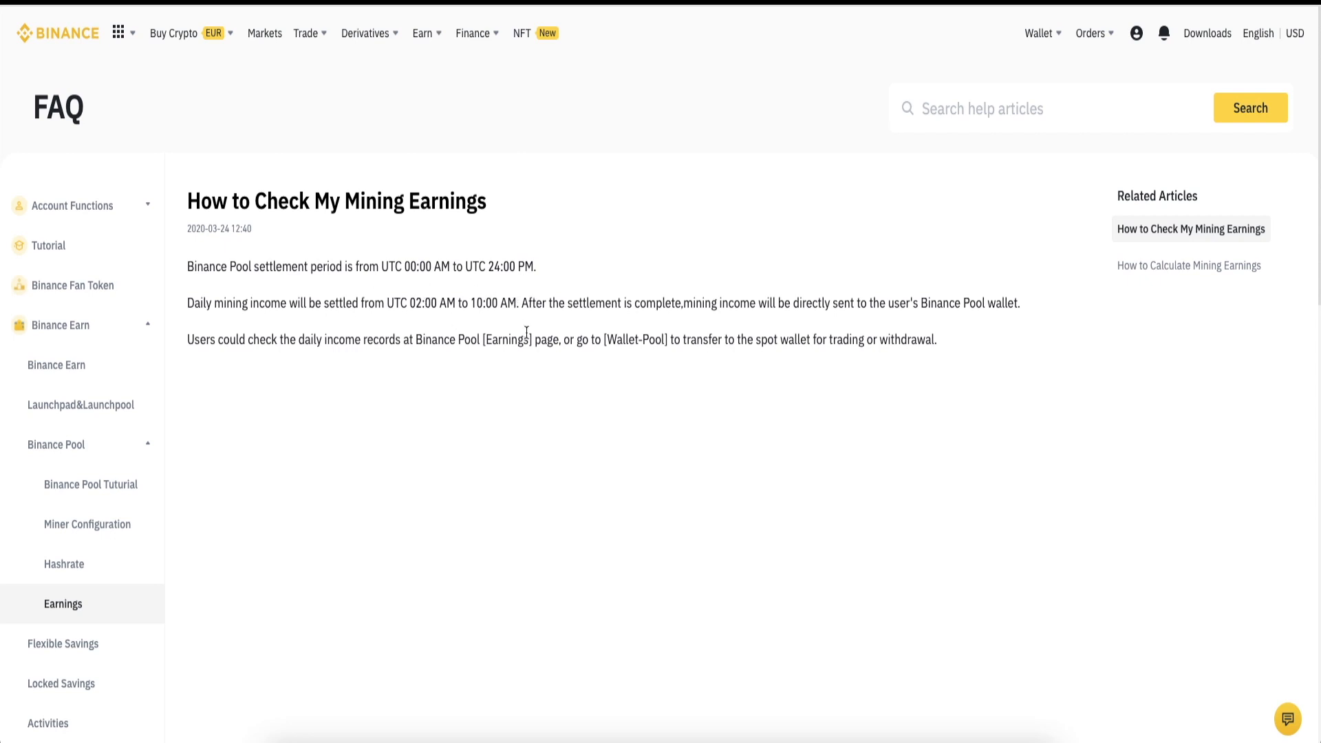
Step: Read the How to Check My Mining Earnings article and look through the list of help topics beside it
scroll(146, 457, down, 3)
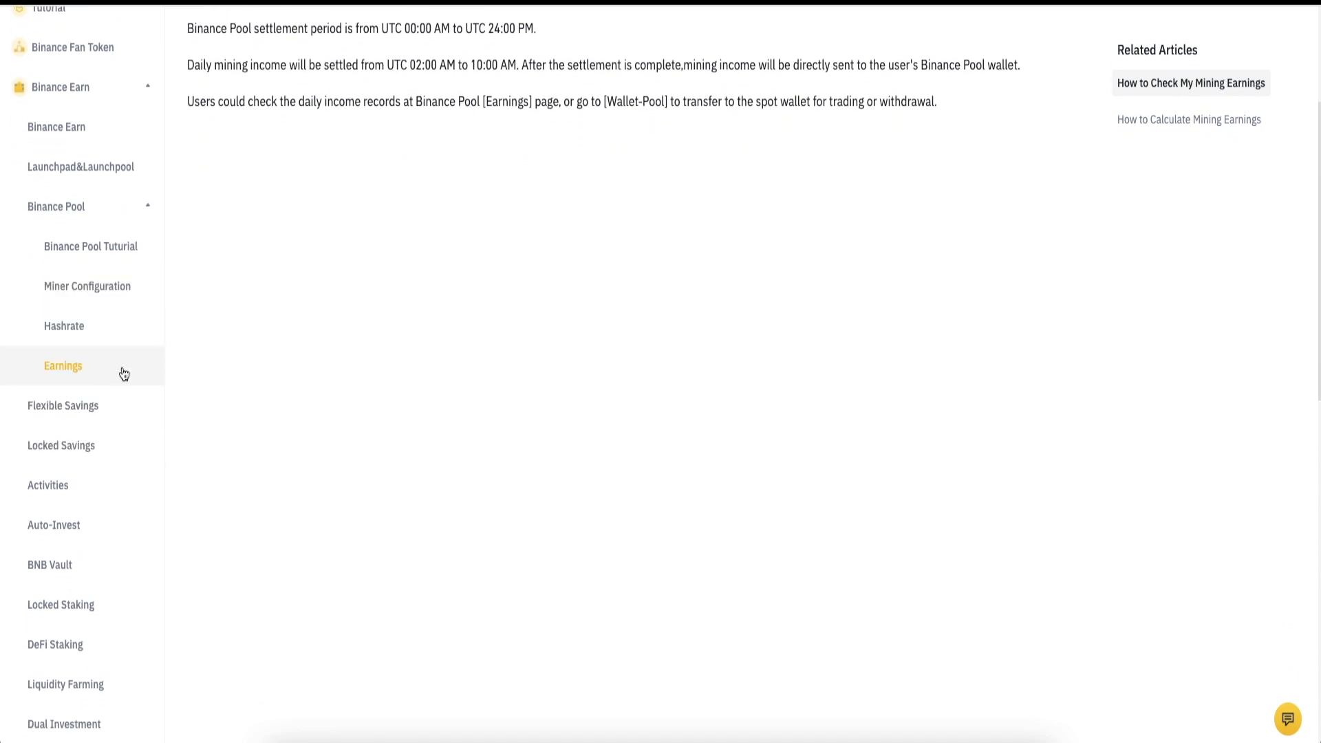
scroll(124, 374, down, 6)
scroll(124, 375, down, 3)
scroll(124, 375, up, 7)
scroll(124, 375, up, 6)
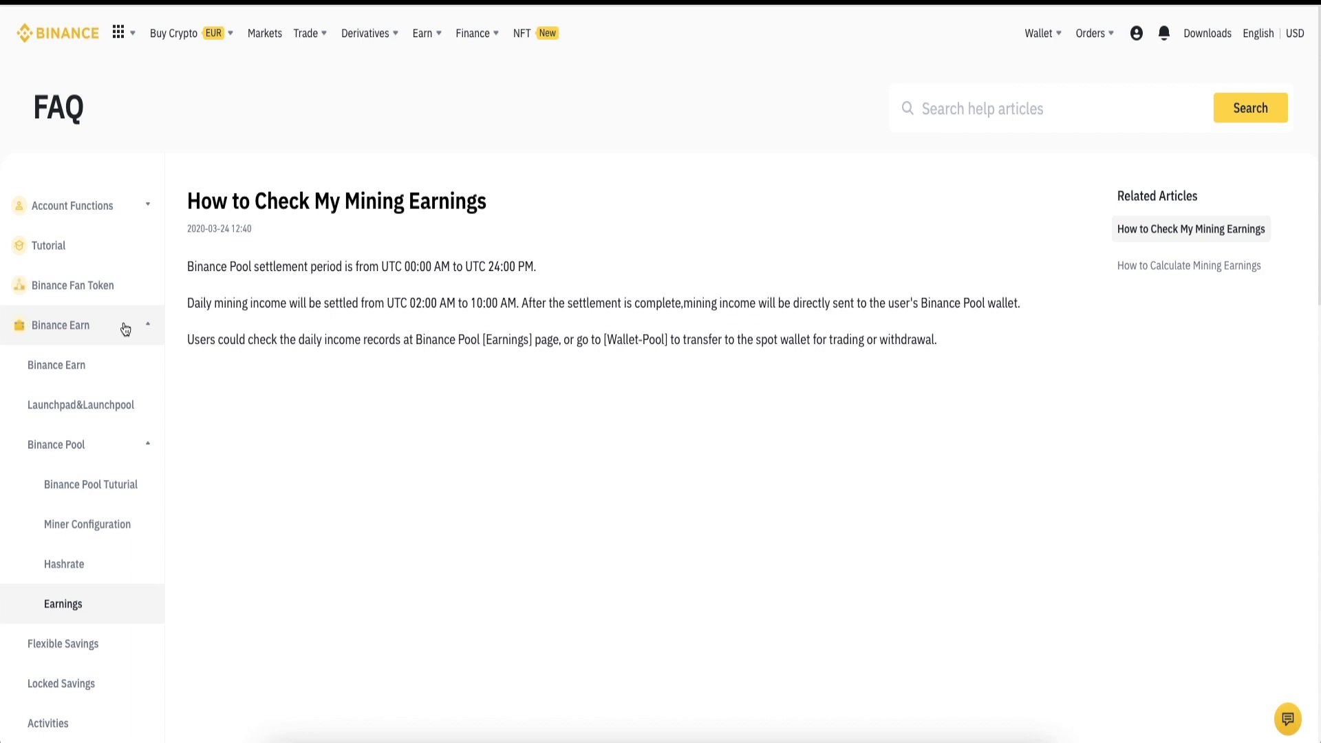
Step: Open the related article How to Calculate Mining Earnings and read its full text in a French translation
click(1214, 273)
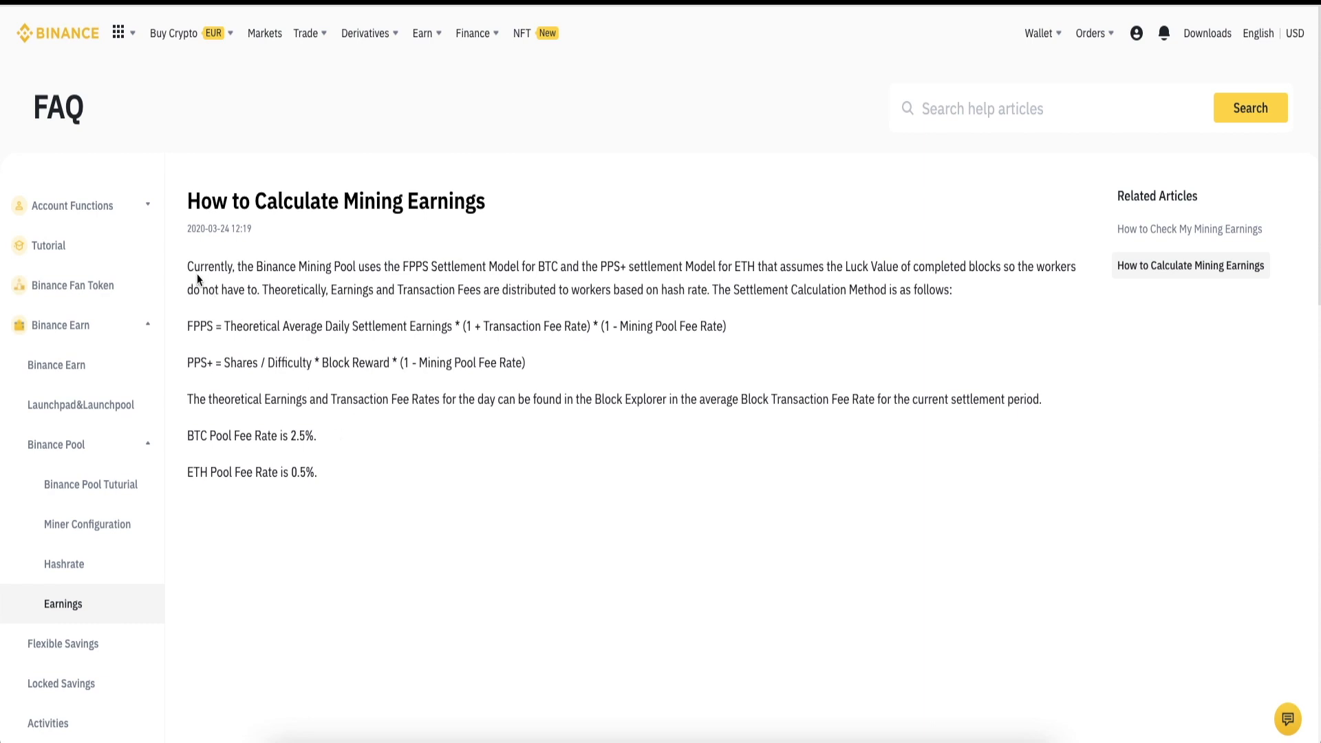
drag(187, 266, 960, 290)
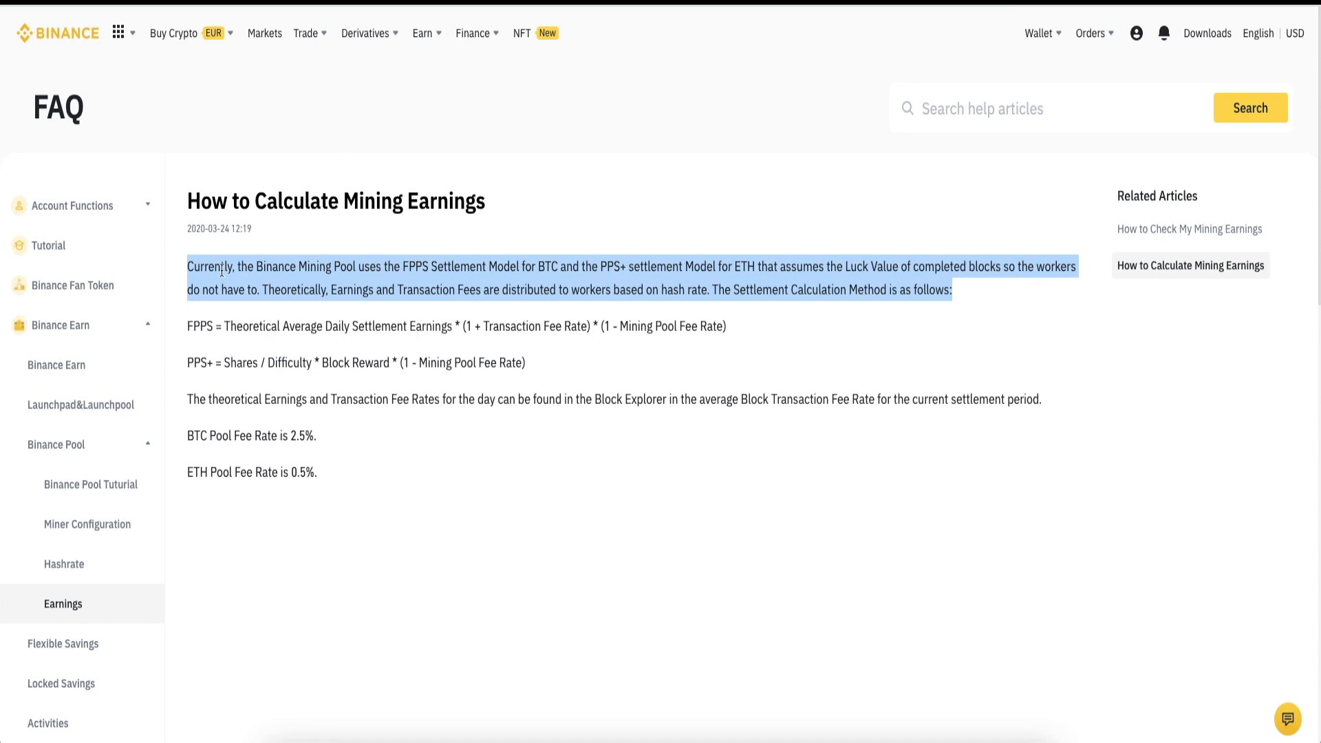
click(189, 267)
drag(189, 266, 321, 474)
click(1020, 3)
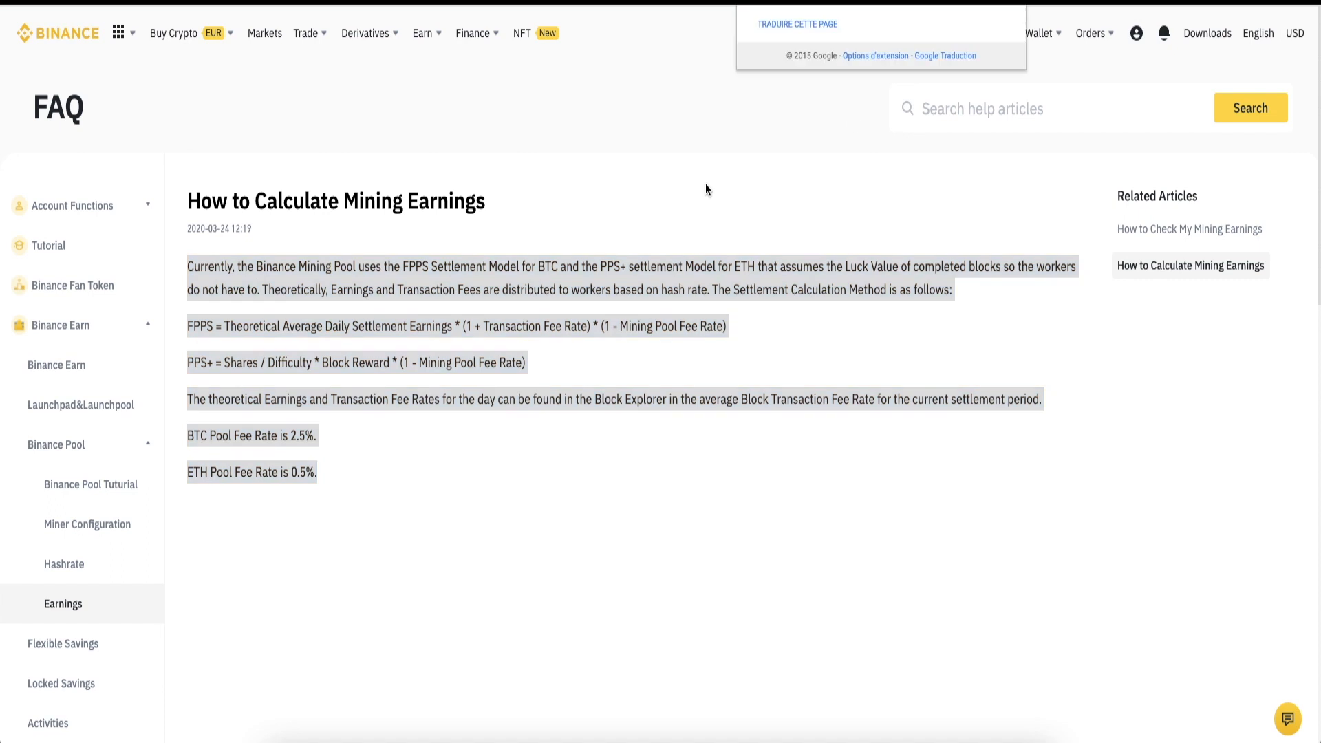
scroll(905, 337, down, 5)
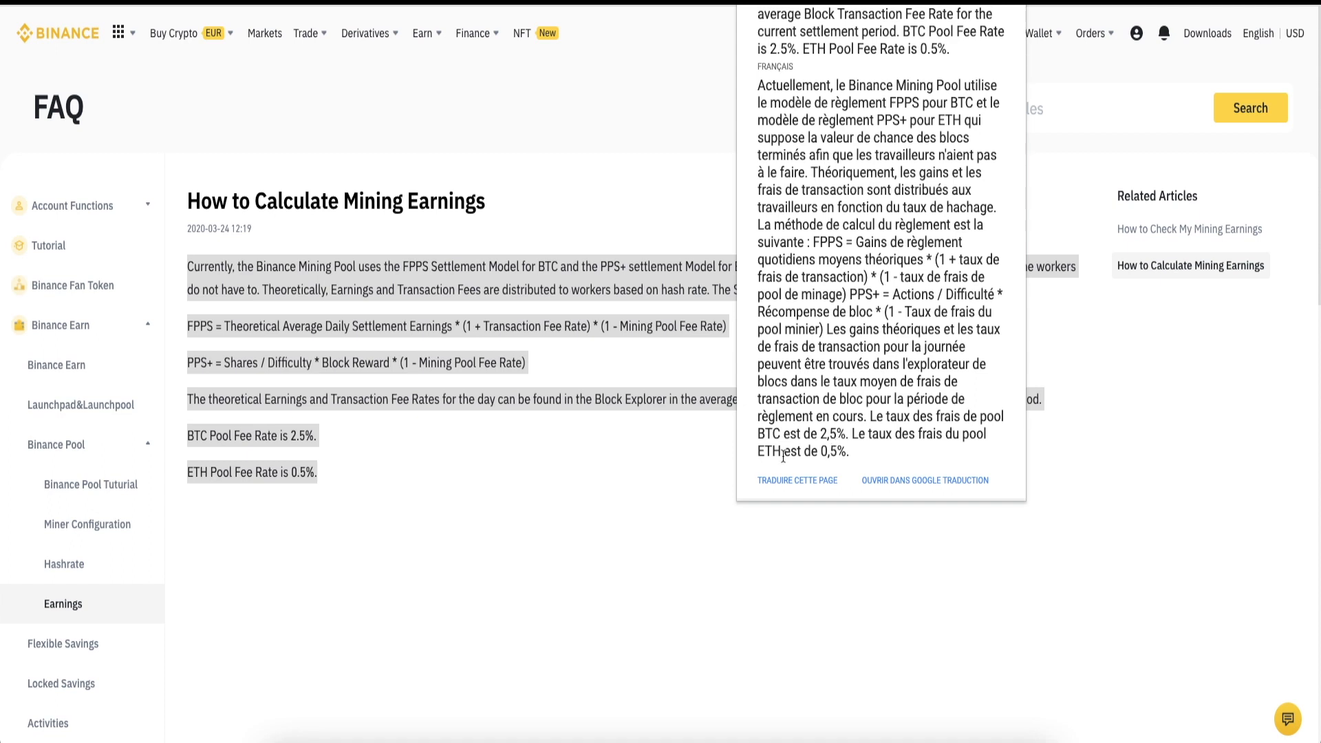
click(719, 453)
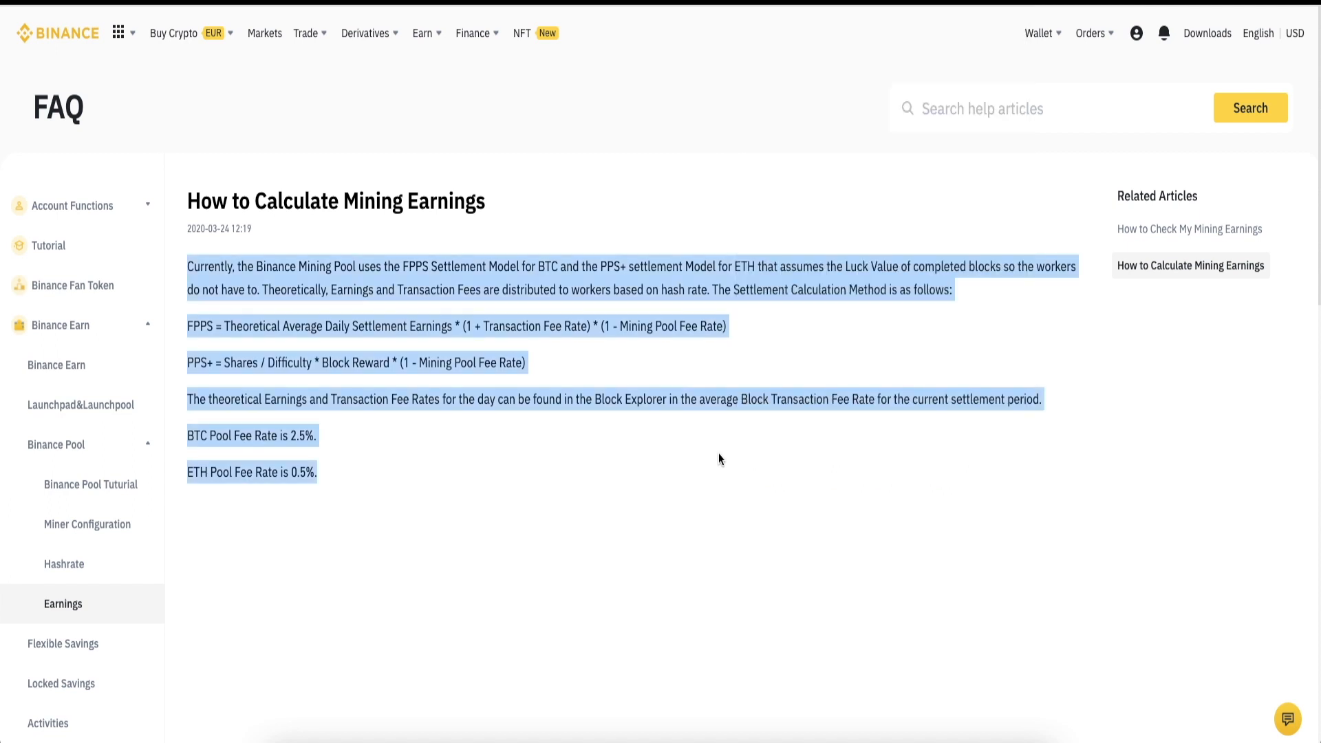
click(481, 451)
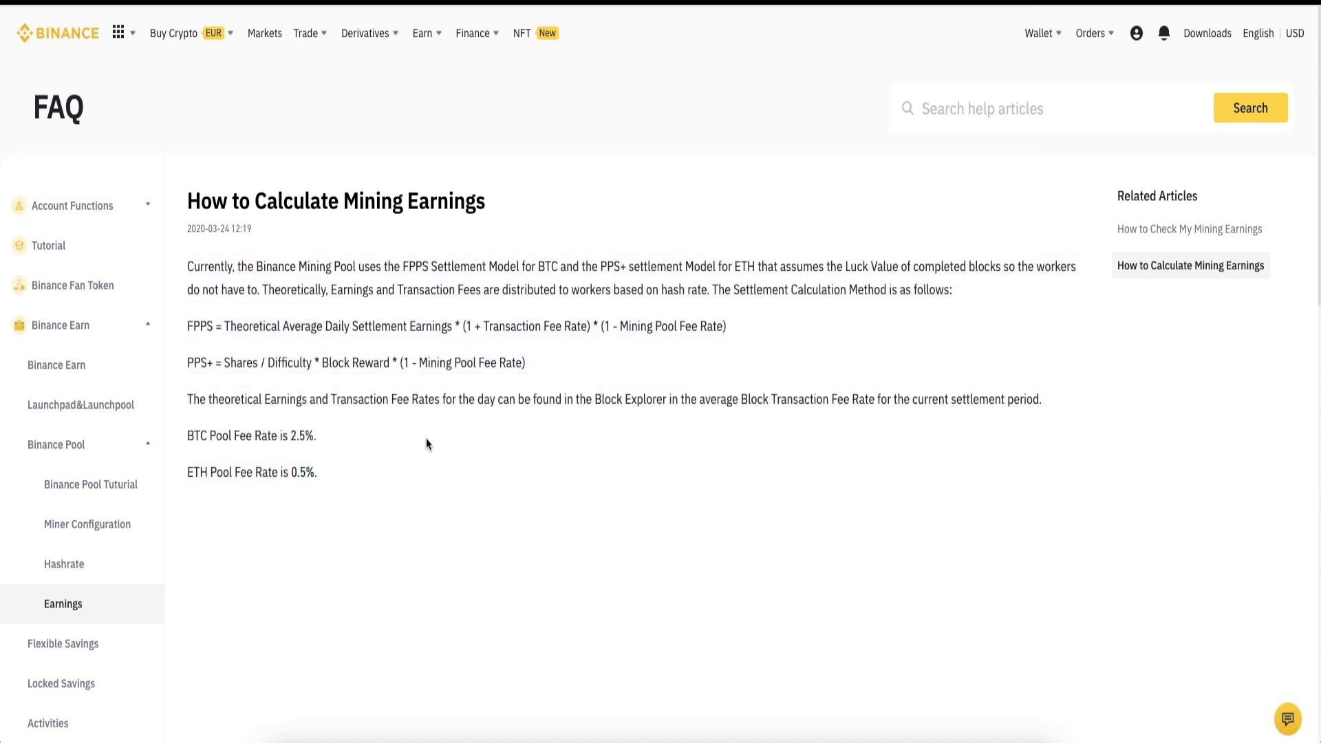
Step: Switch to Hive OS, refresh the MINER 2 overview and clear the worker's teamredminer reboot message
mouse_move(318, 55)
scroll(447, 56, down, 1)
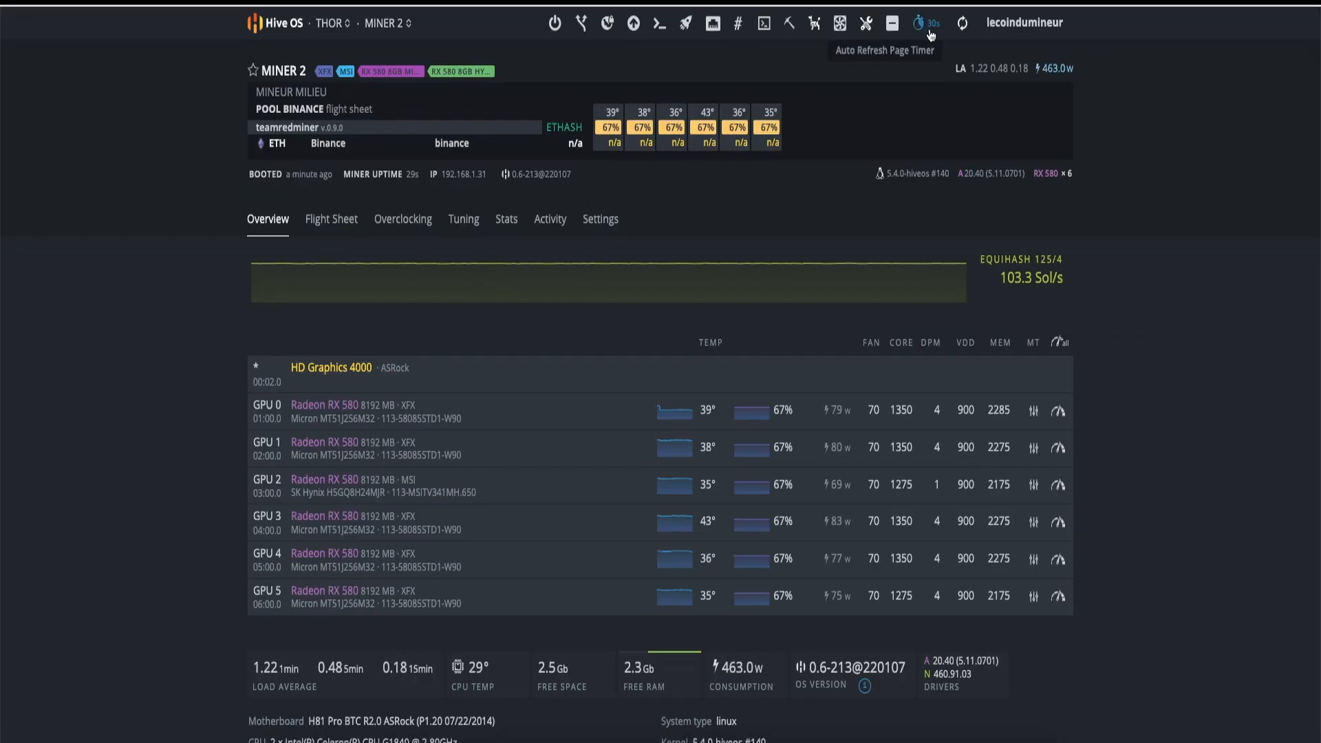
click(962, 28)
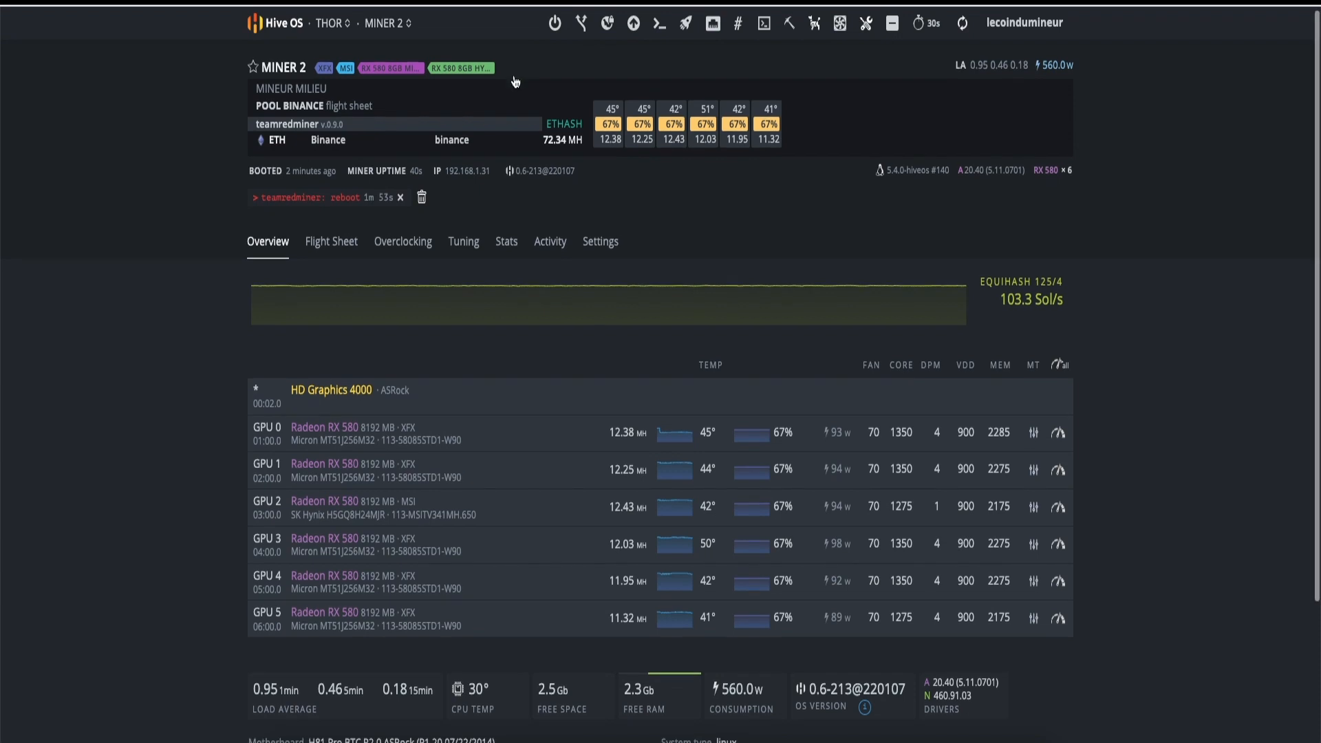
click(424, 199)
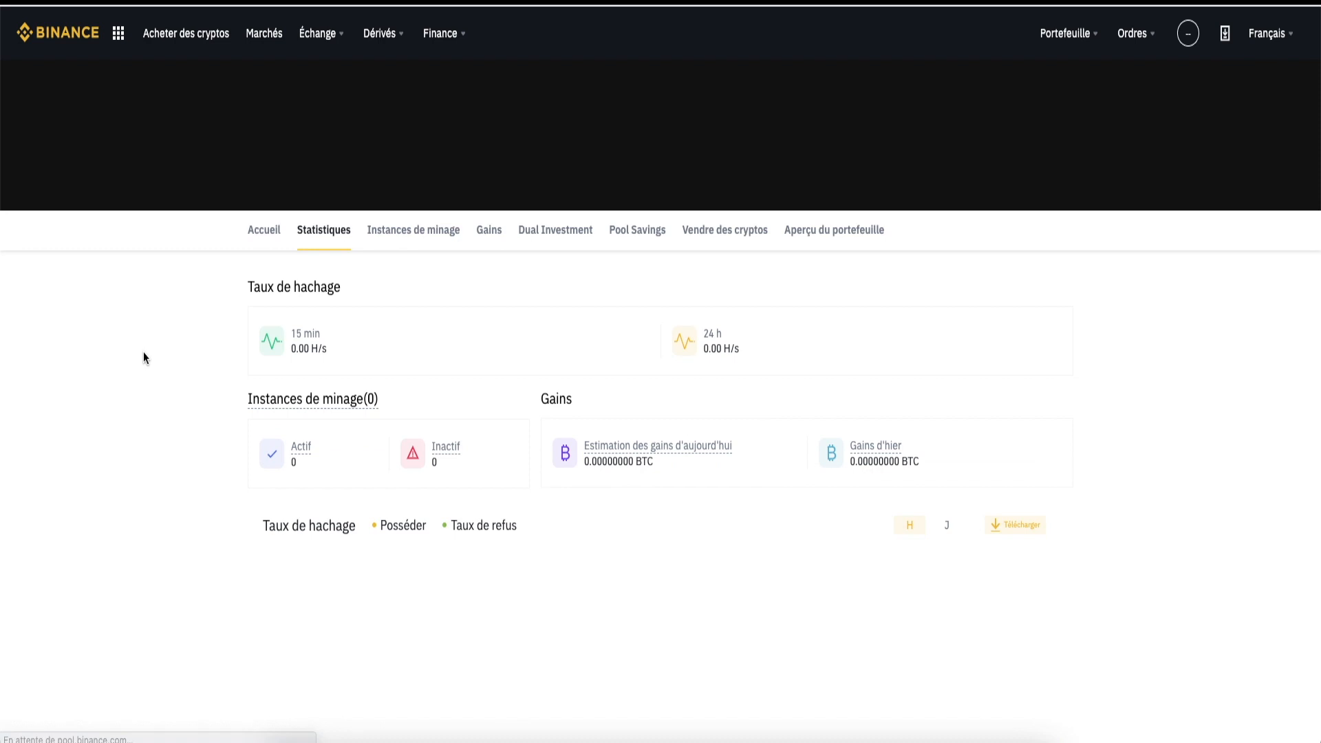
Step: Return to Binance Pool and examine LCDM01's mining instances, then its hash rate, estimated earnings and hourly chart
scroll(192, 407, down, 3)
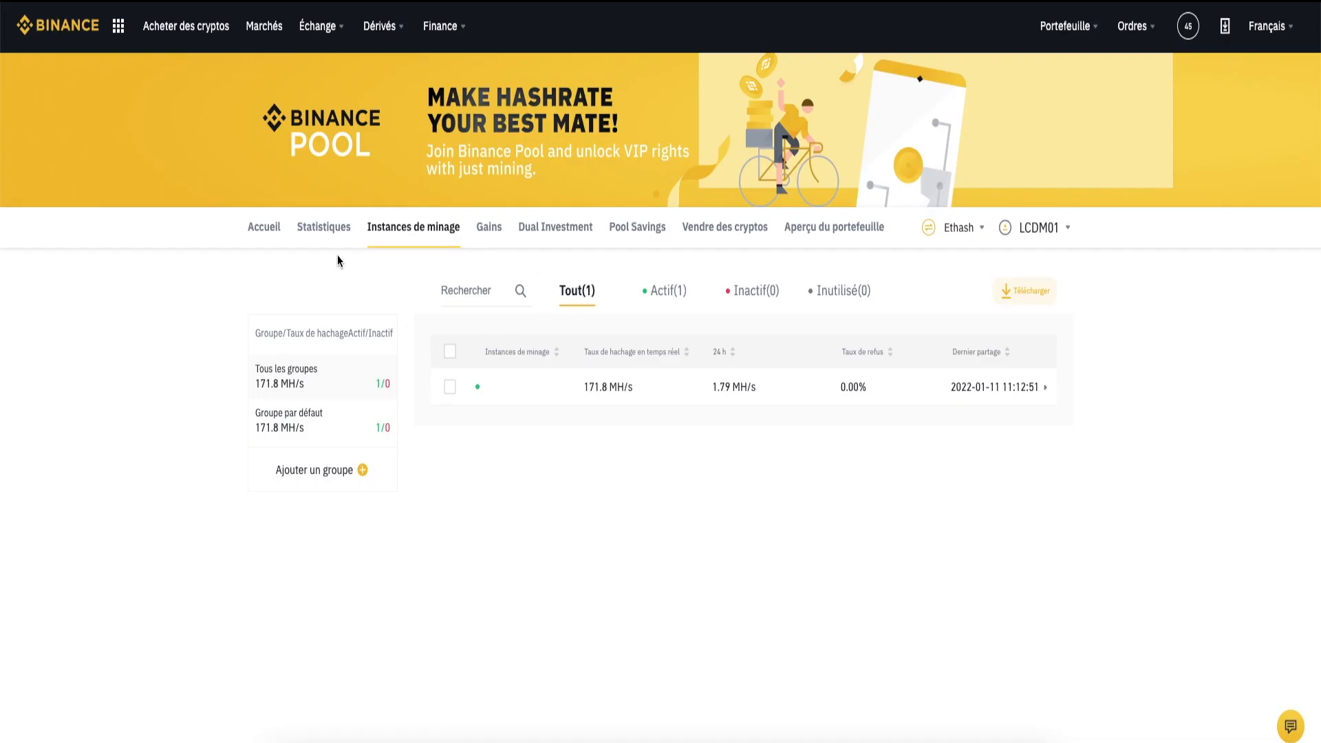
click(329, 231)
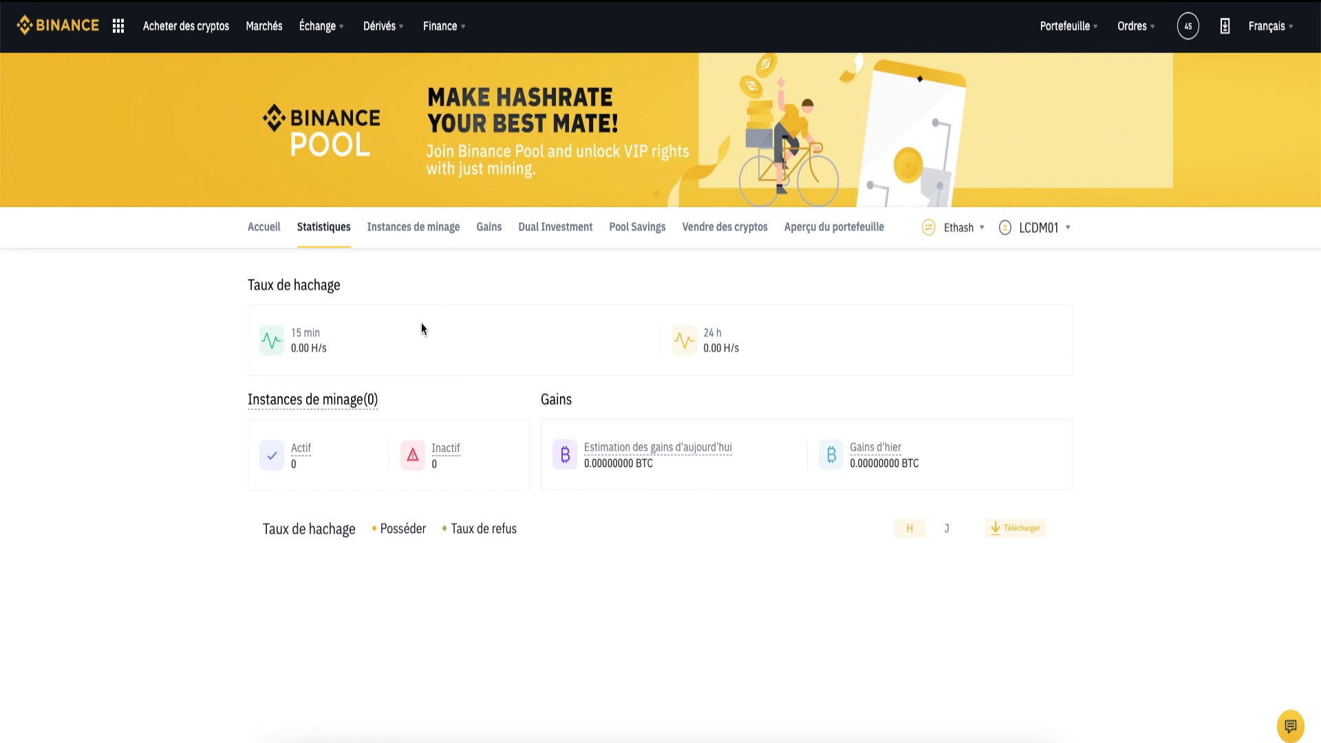
scroll(434, 369, down, 1)
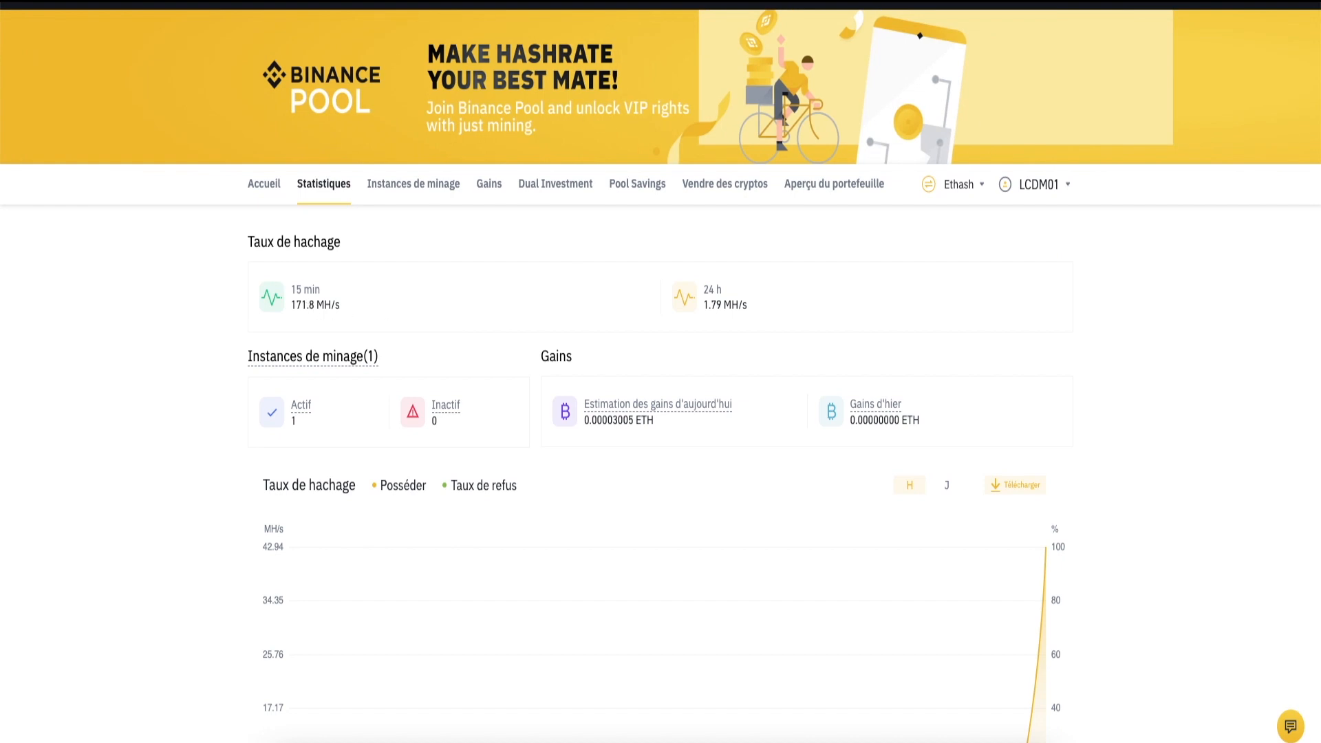
scroll(560, 389, down, 6)
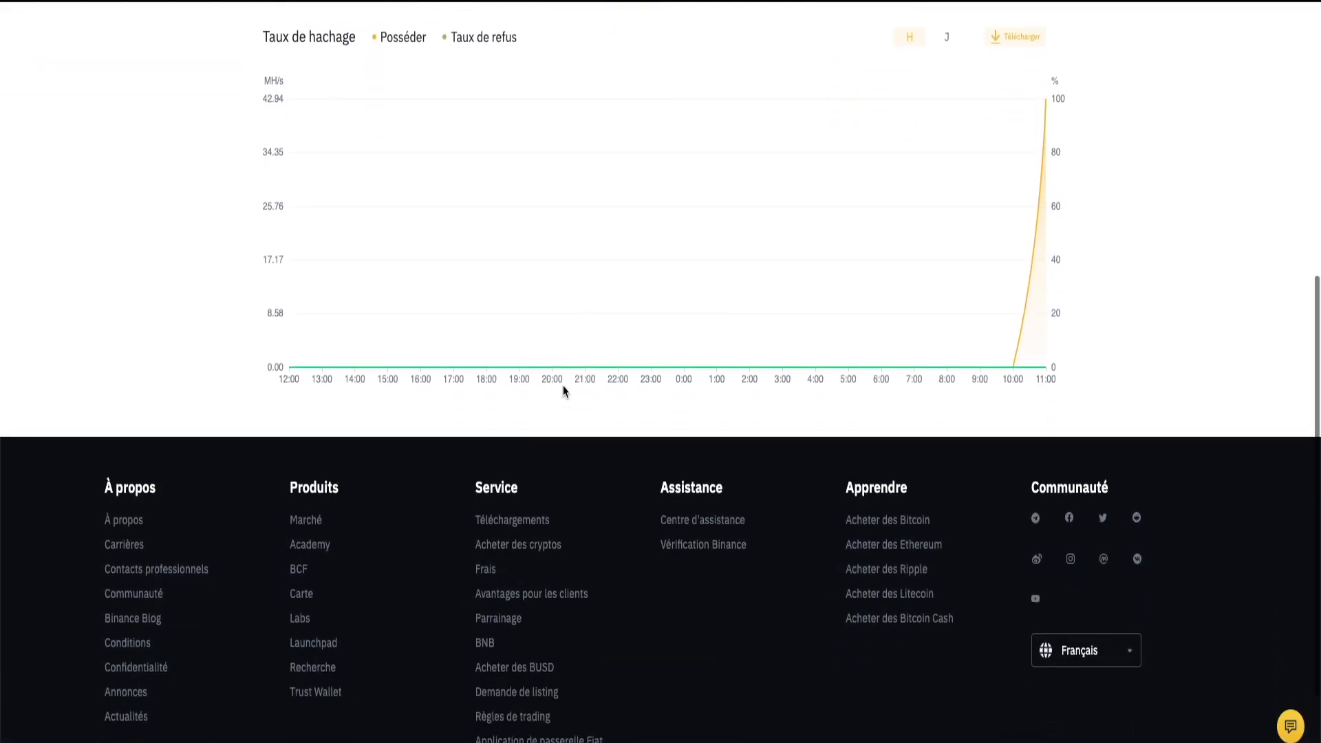
scroll(563, 389, up, 5)
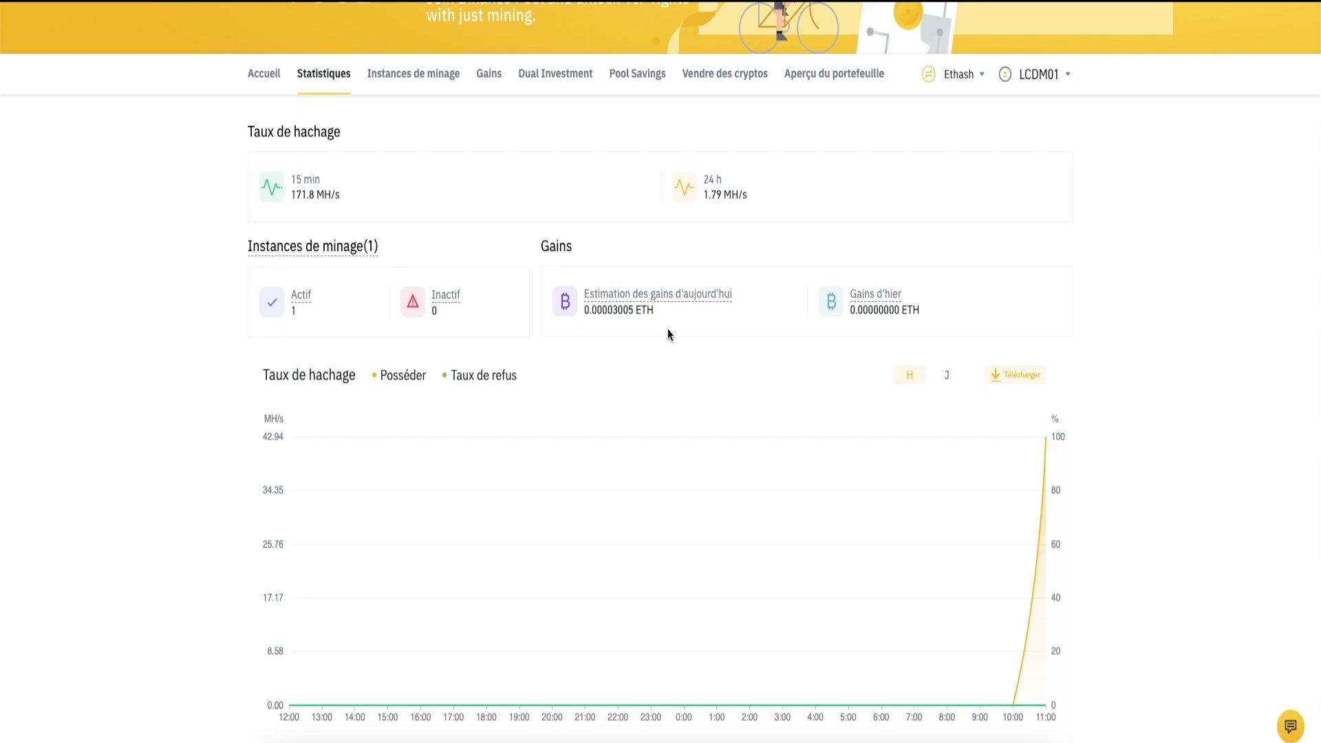
scroll(587, 334, up, 1)
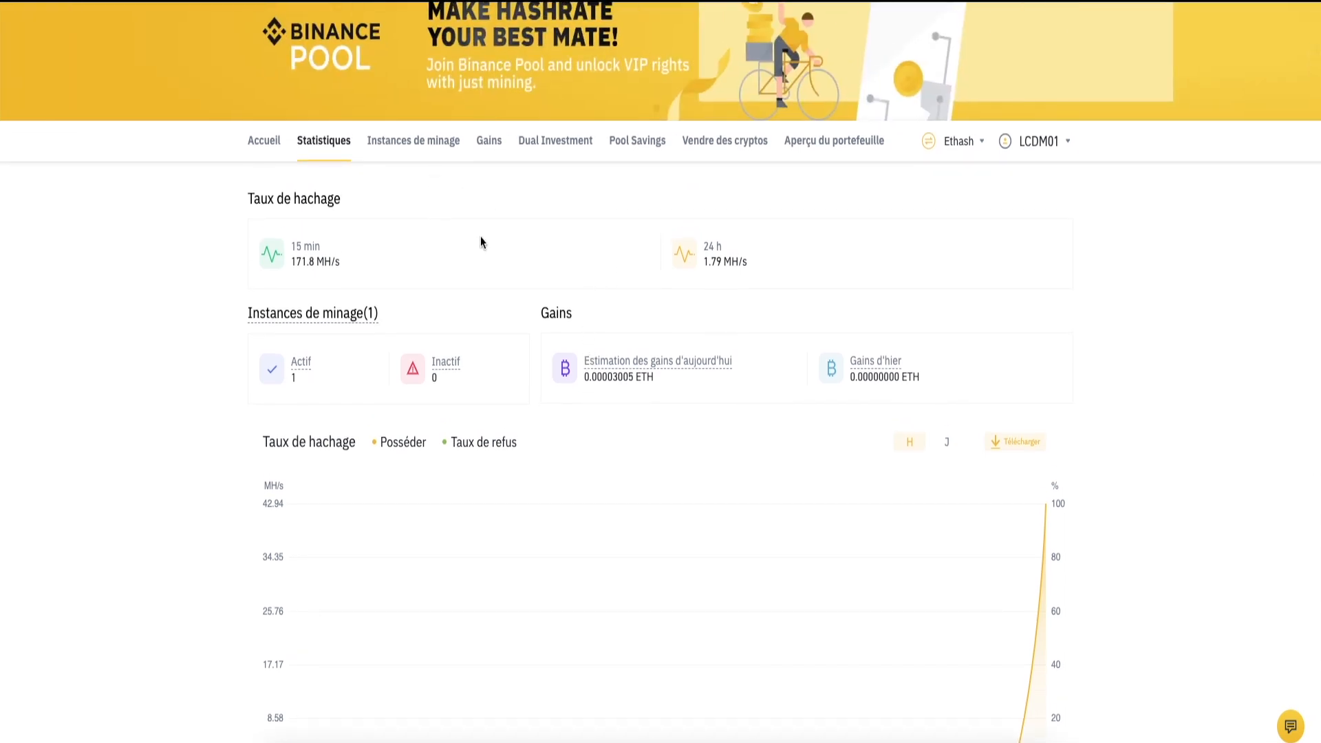
scroll(482, 240, up, 1)
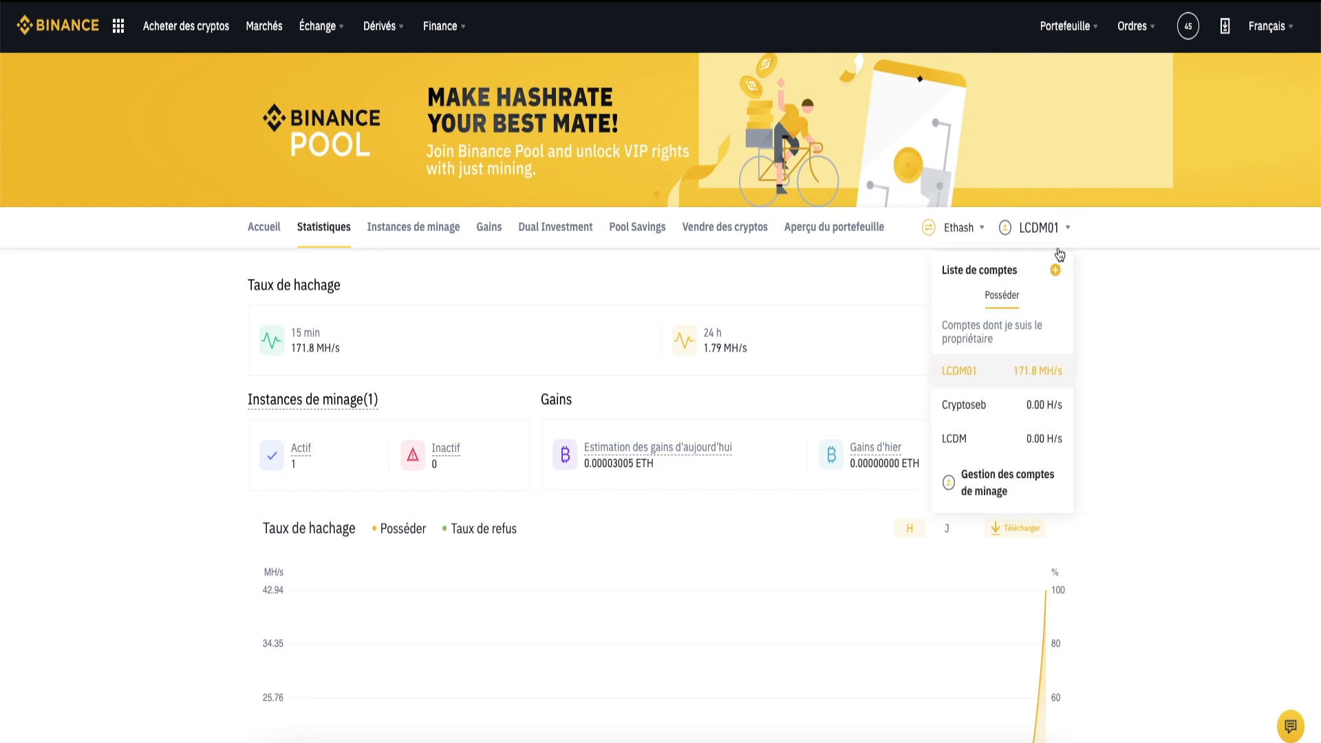
Step: Open the wallet's Pool account, dismiss the Pool Savings notice and reveal the hidden balances
mouse_move(1063, 31)
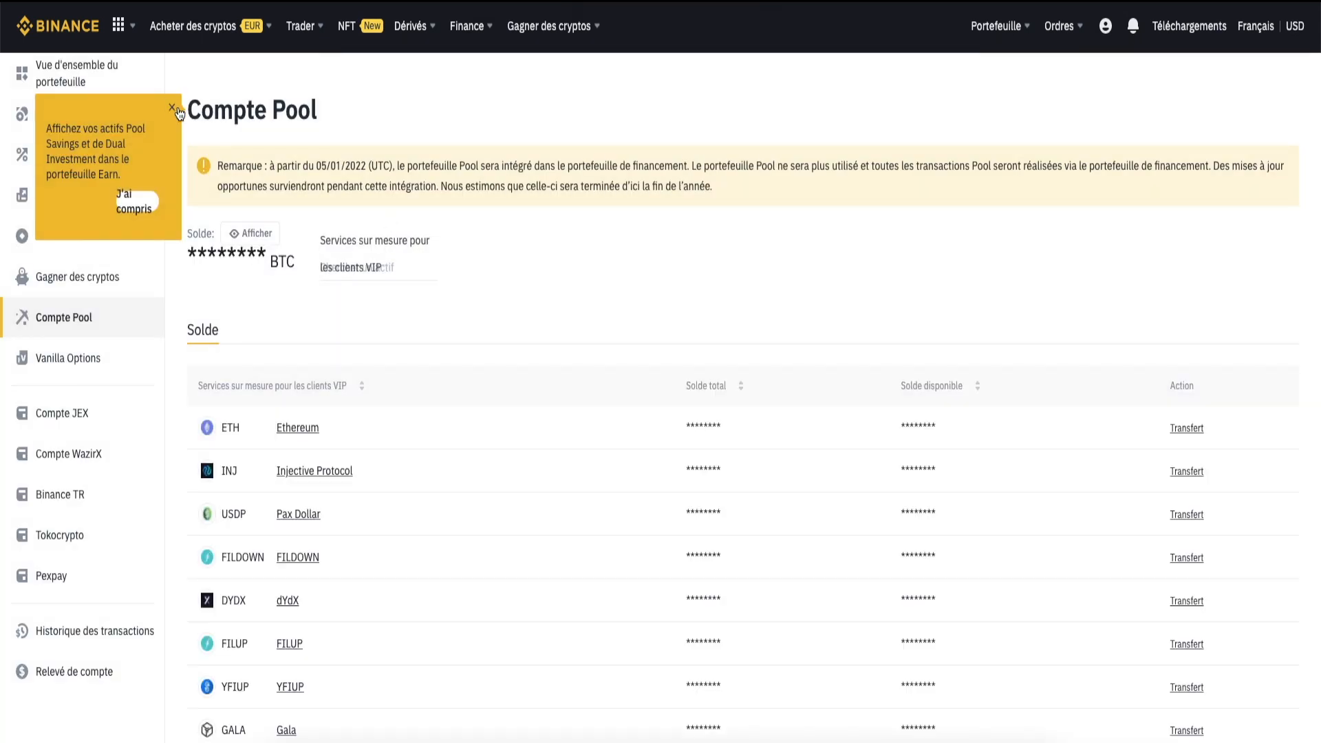
click(176, 108)
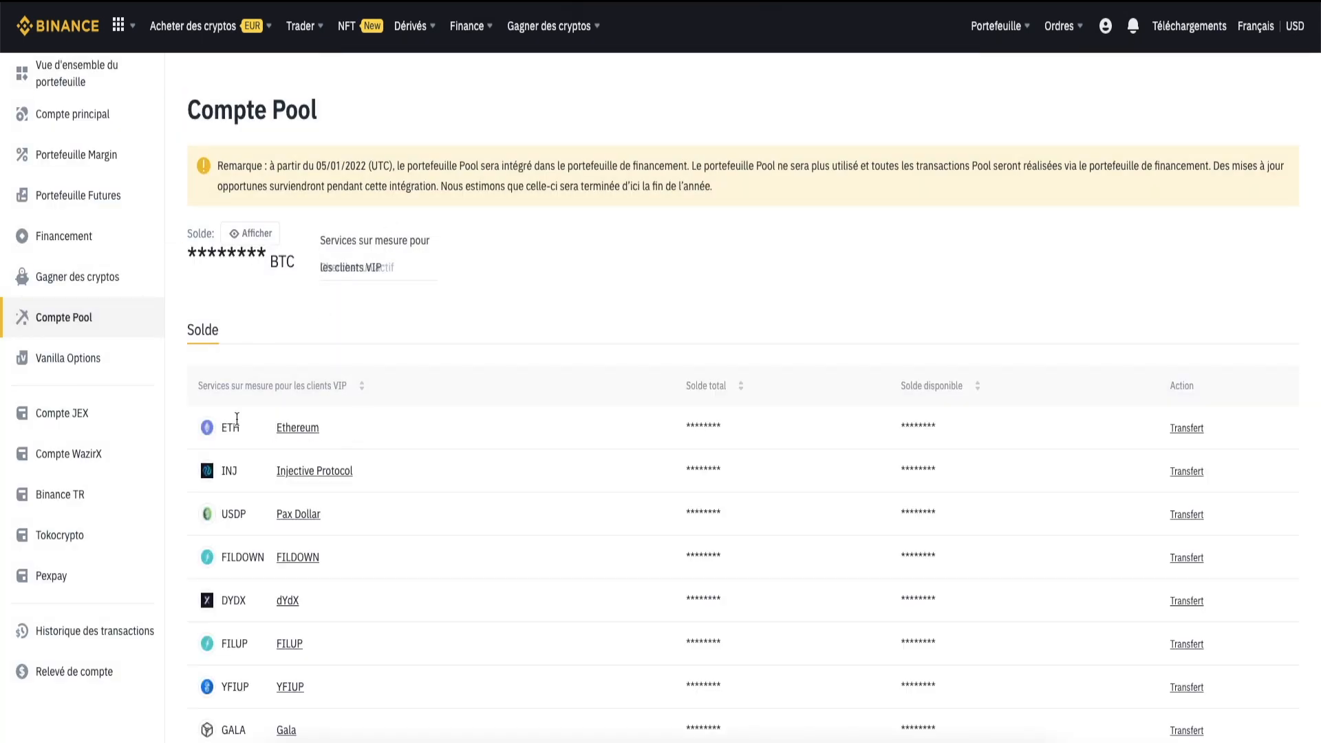
click(265, 236)
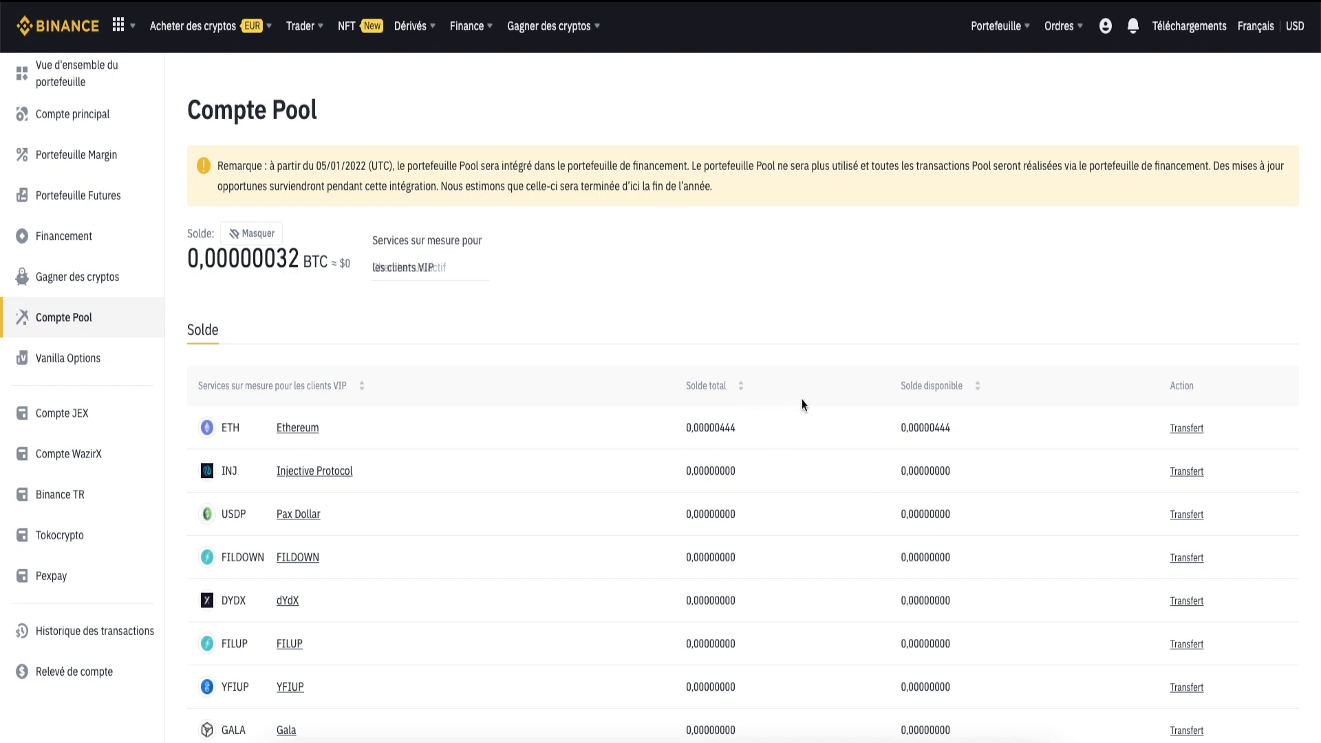
Step: Transfer the entire available Ethereum balance, 0,00000444 ETH, from the Pool account to the Spot wallet
click(1186, 428)
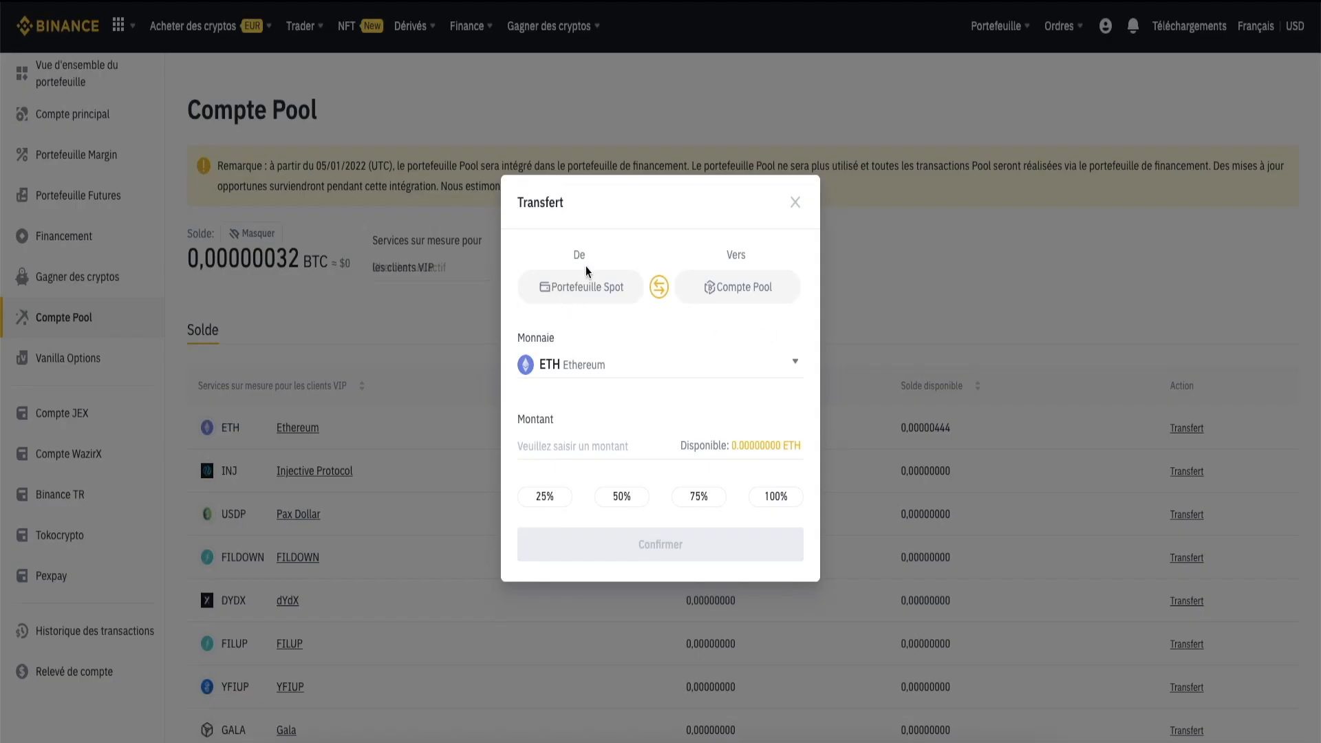
click(659, 287)
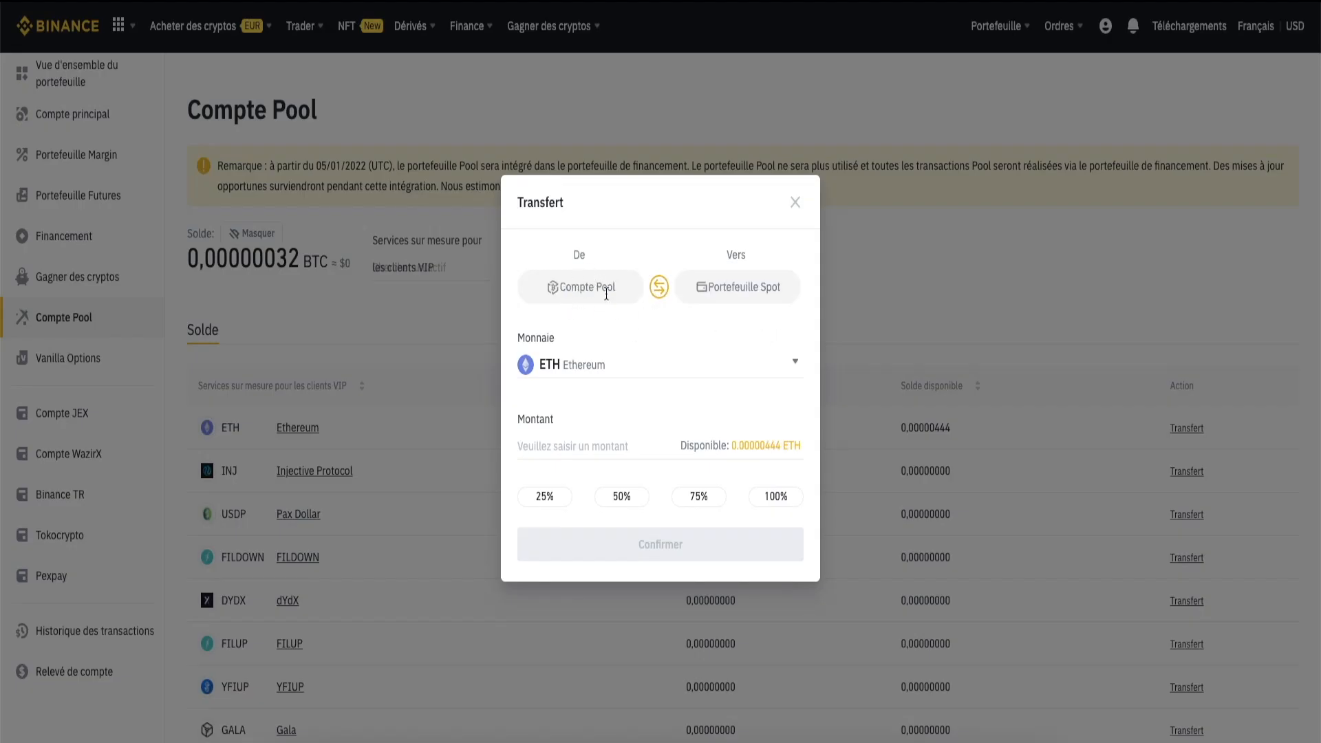
click(643, 369)
click(795, 368)
click(795, 369)
click(795, 369)
click(795, 368)
click(762, 449)
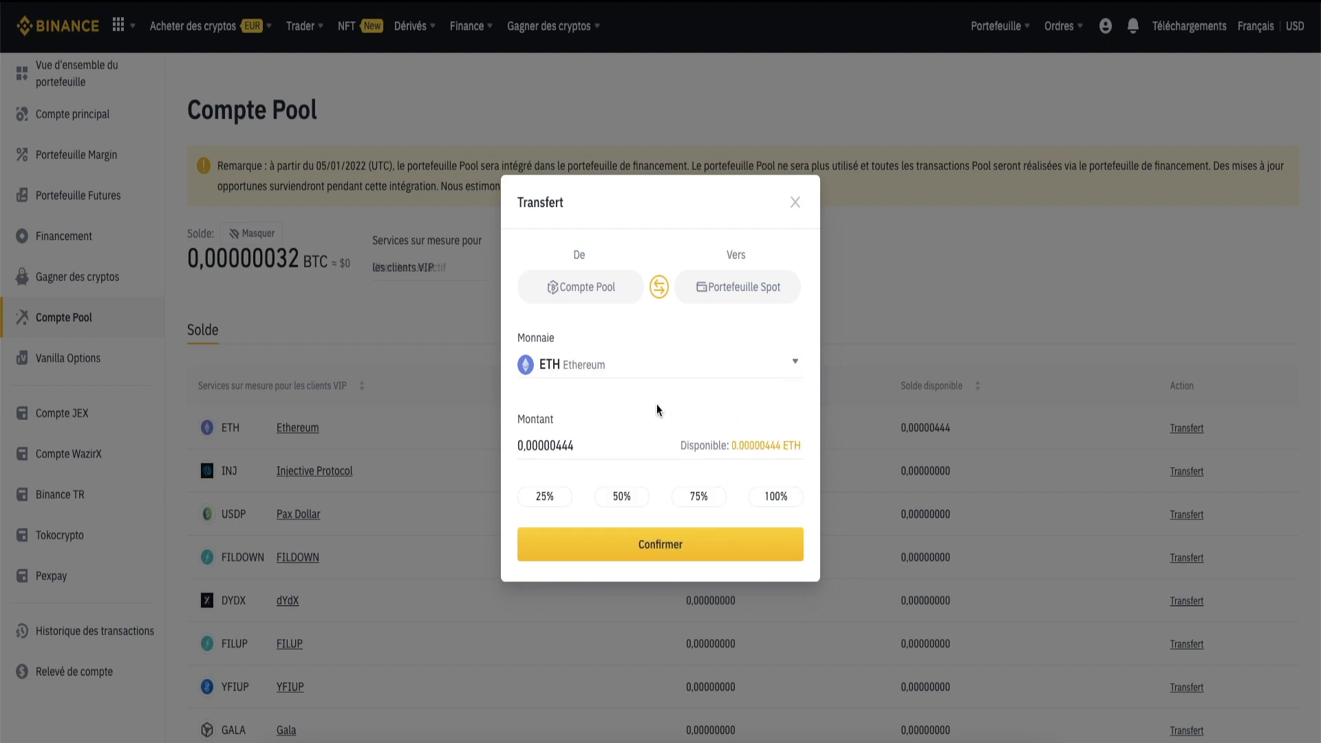
click(646, 555)
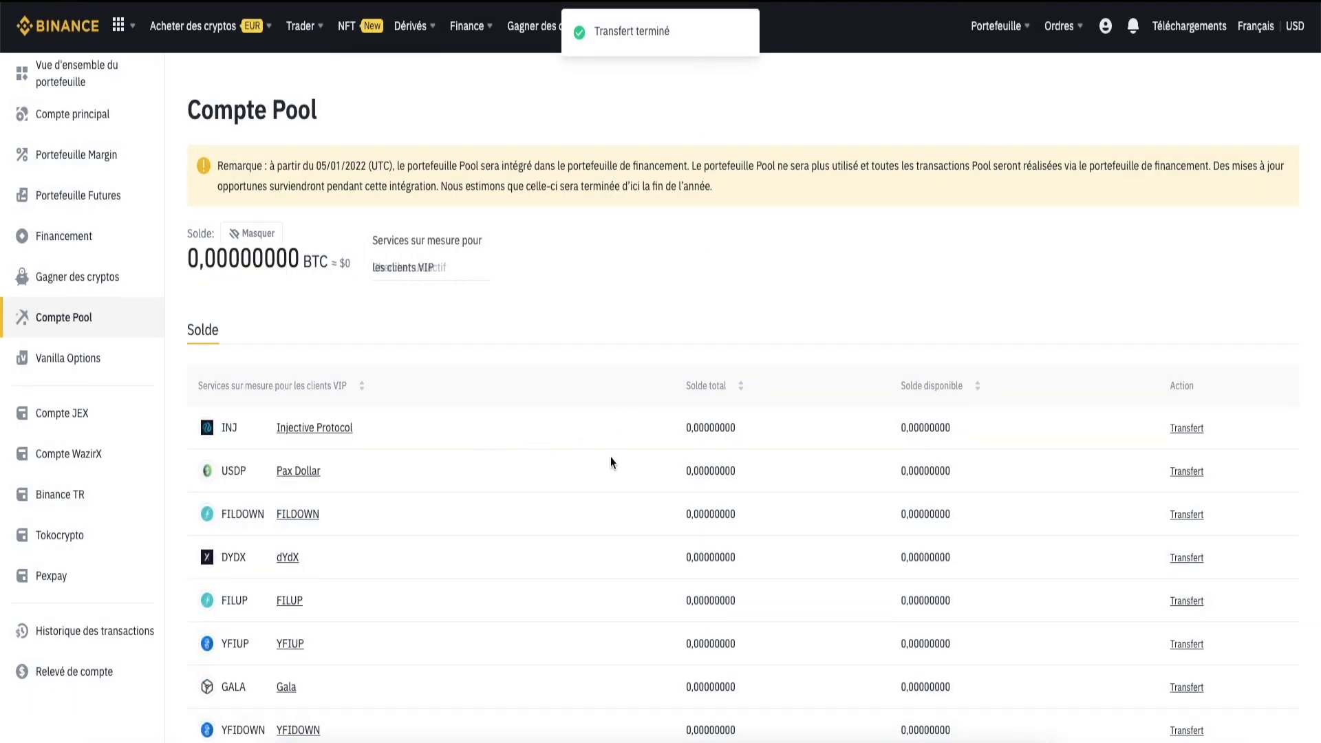
Step: Look through the Pool account's coin balances after the transfer and hide the balances
scroll(610, 457, down, 7)
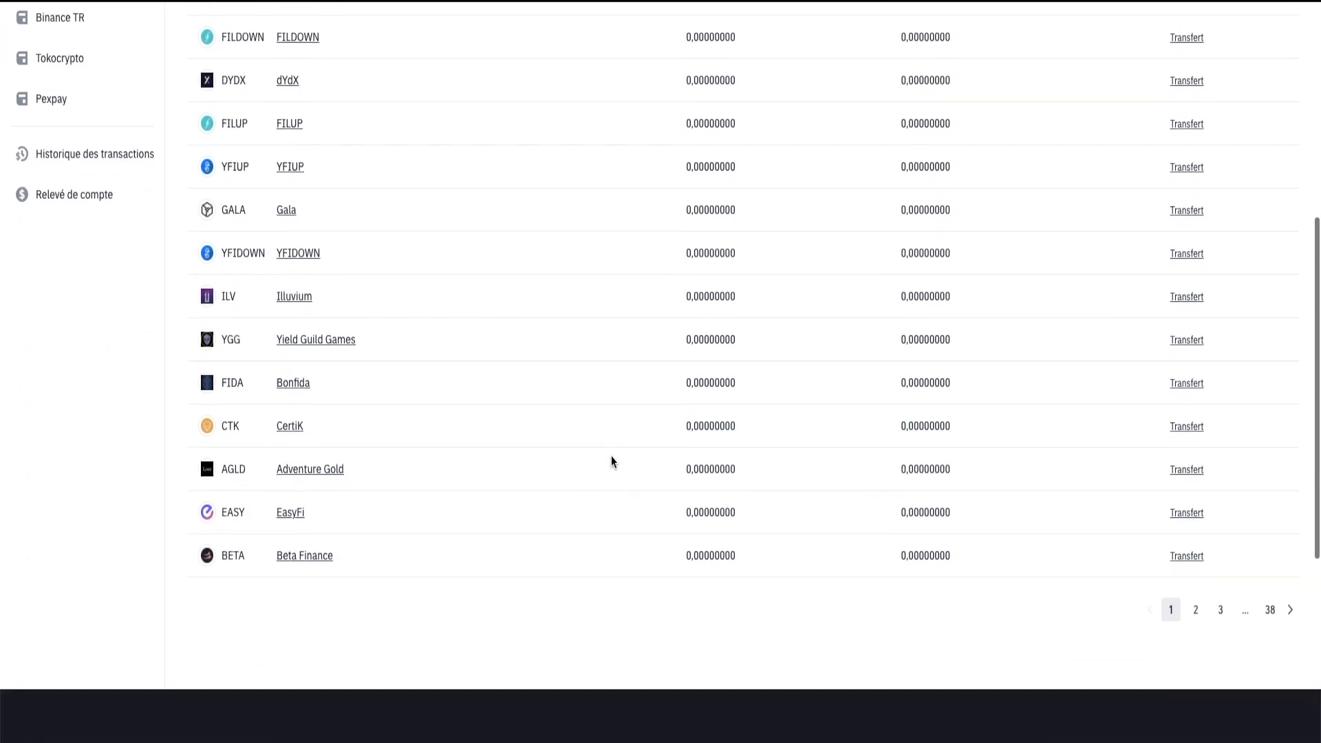
scroll(612, 455, up, 7)
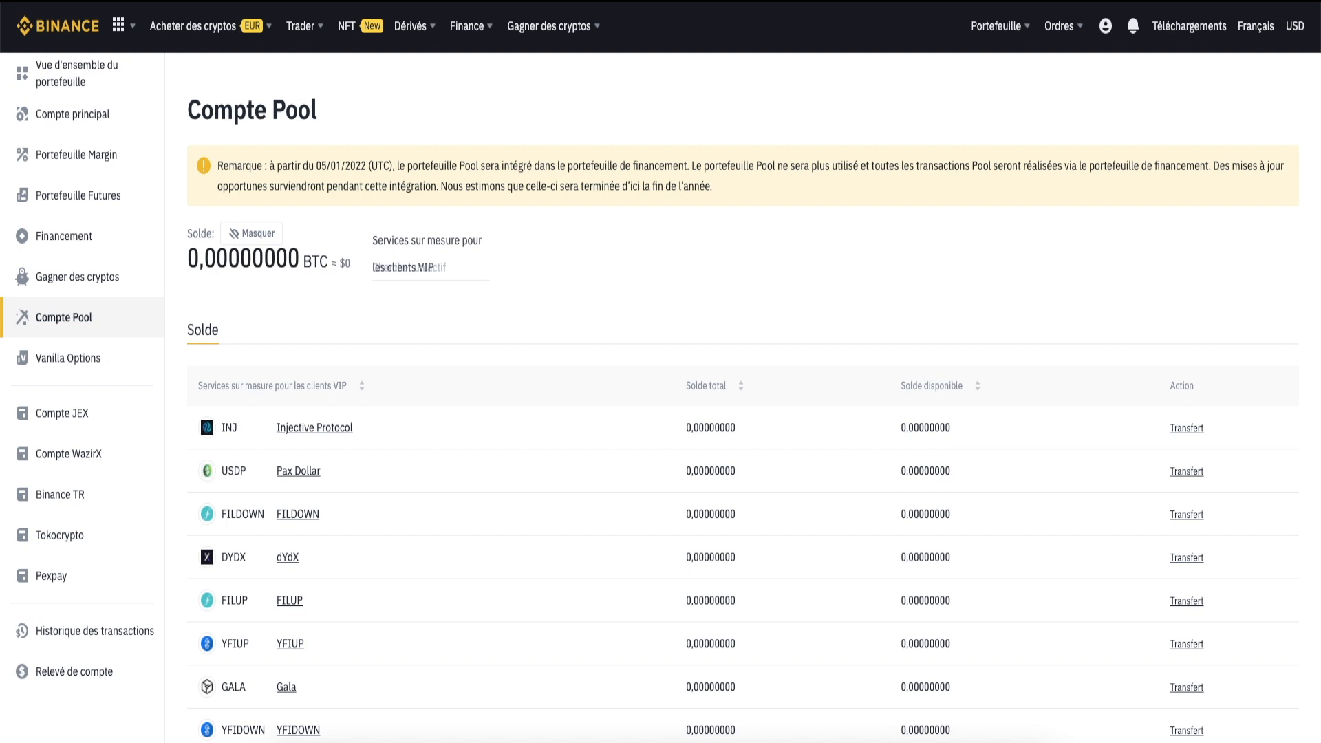
click(252, 233)
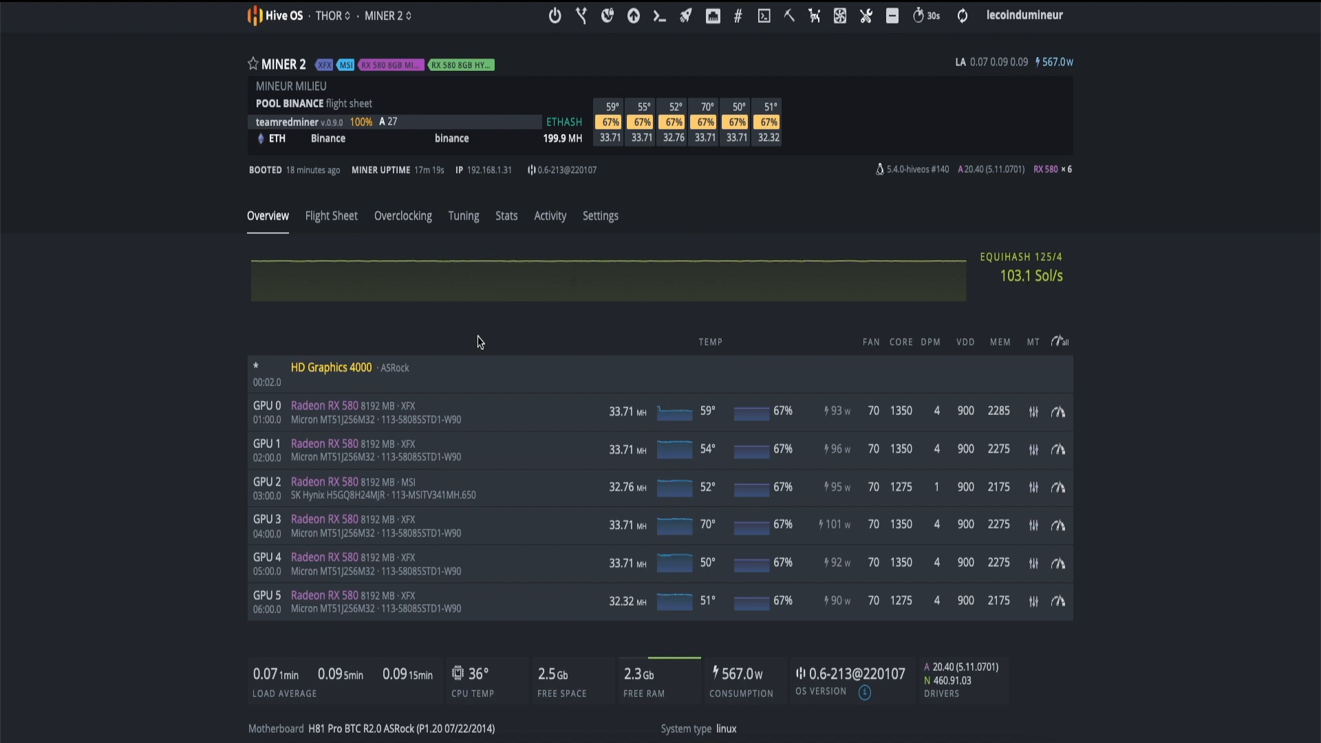
Step: Switch to Hive OS and check the MINER 2 overview with its GPU hash rates and temperatures
scroll(479, 342, down, 1)
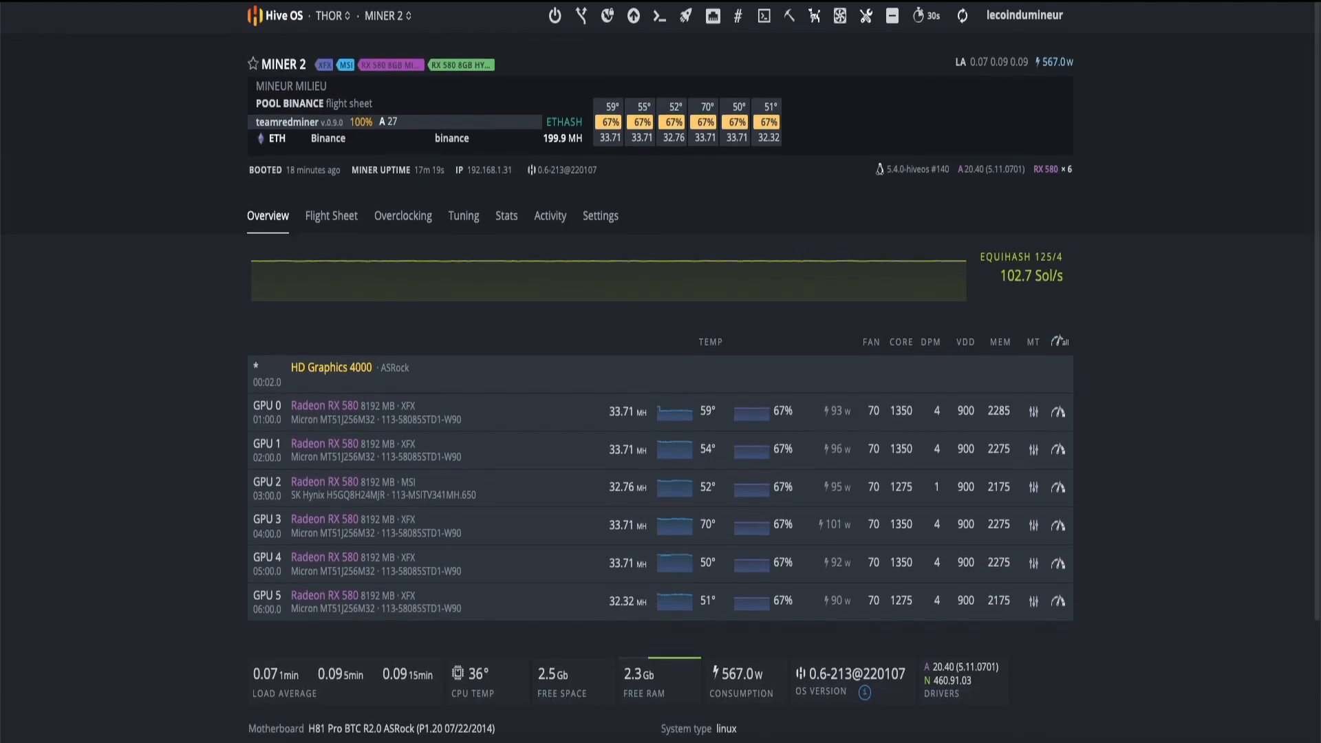